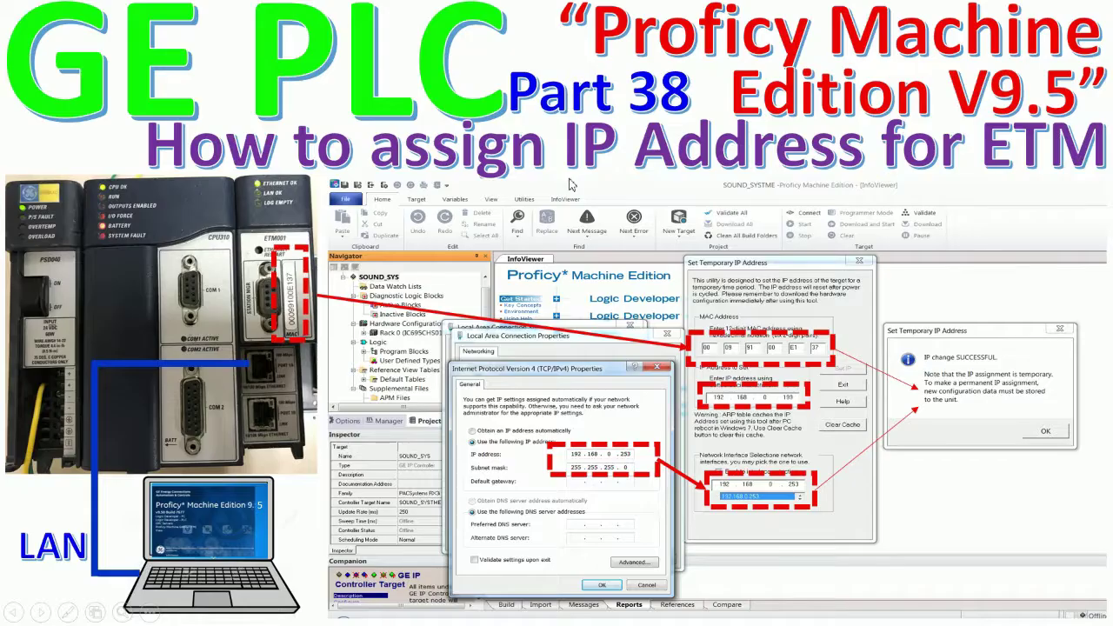
- Show the slide's PLC wiring diagram with the laser pointer and end the slide show
{"action": "right_click", "coordinate": [571, 179]}
{"action": "mouse_move", "coordinate": [668, 337]}
{"action": "left_click", "coordinate": [726, 334]}
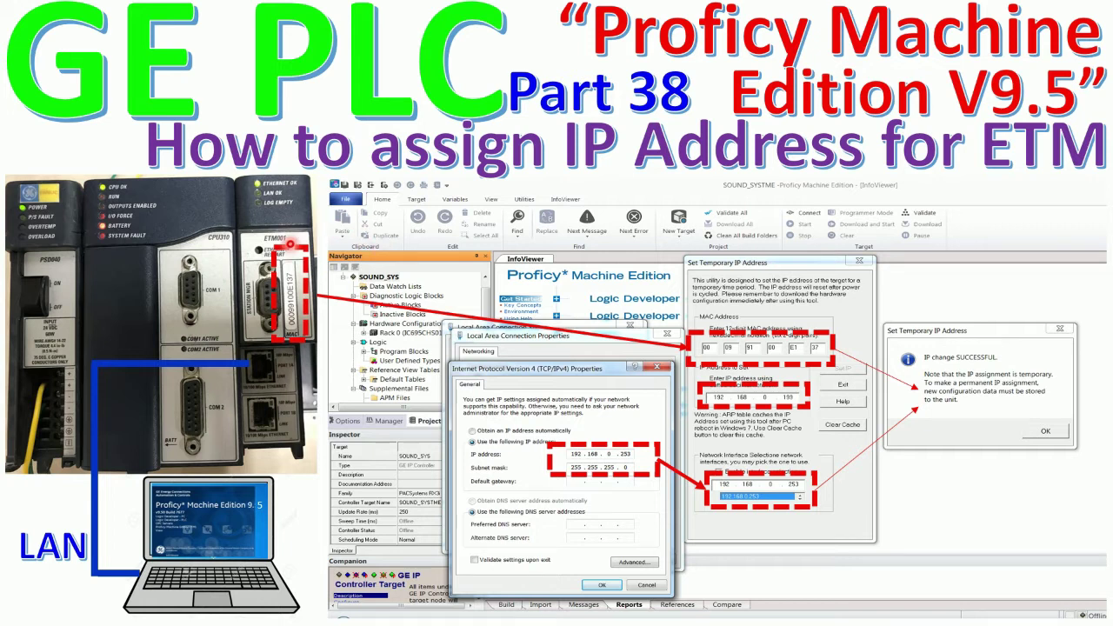
{"action": "key", "text": "Escape"}
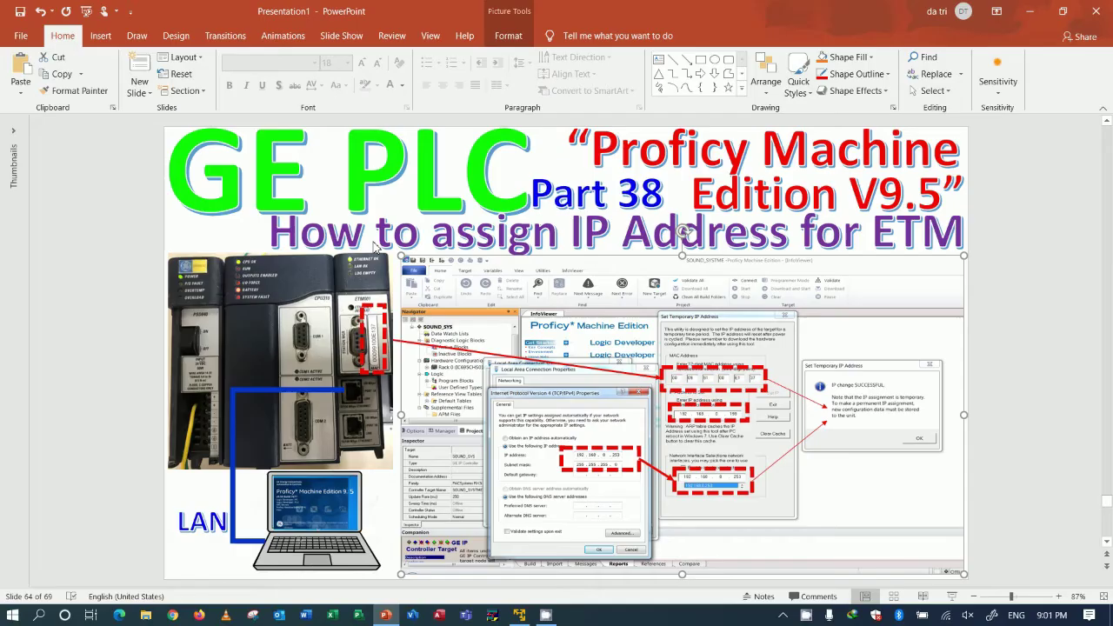
- Switch to the Windows 7 virtual machine and start Proficy Machine Edition, continuing despite the Large Fonts display setting
{"action": "left_click", "coordinate": [519, 615]}
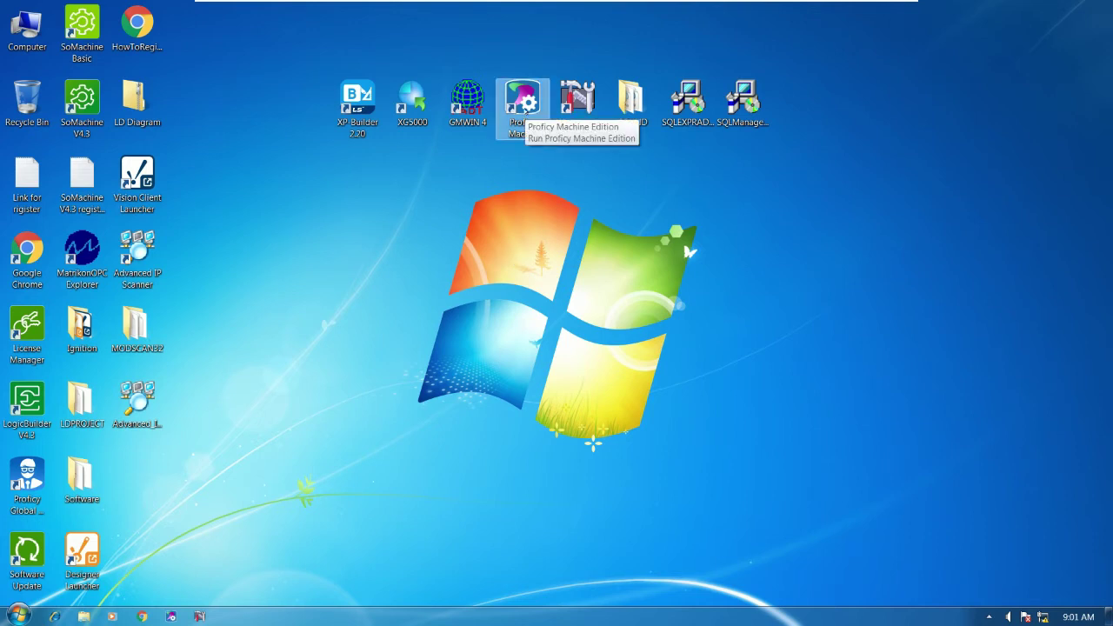
{"action": "double_click", "coordinate": [524, 102]}
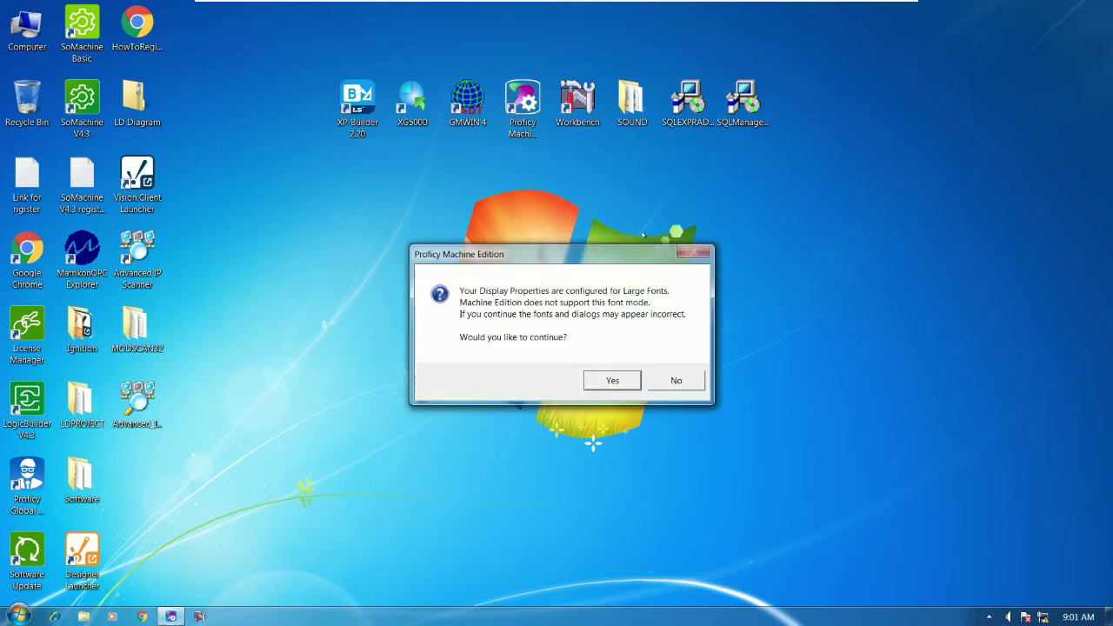
{"action": "left_click", "coordinate": [612, 380]}
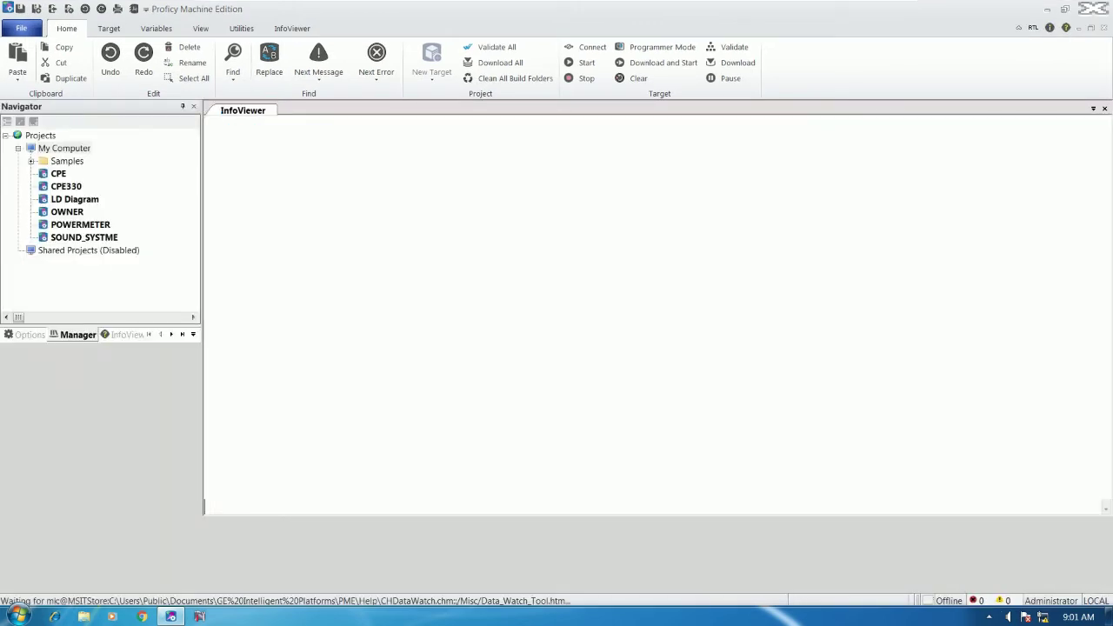
- Create a new project named ETMIP under My Computer using the Empty Project template
{"action": "right_click", "coordinate": [87, 150]}
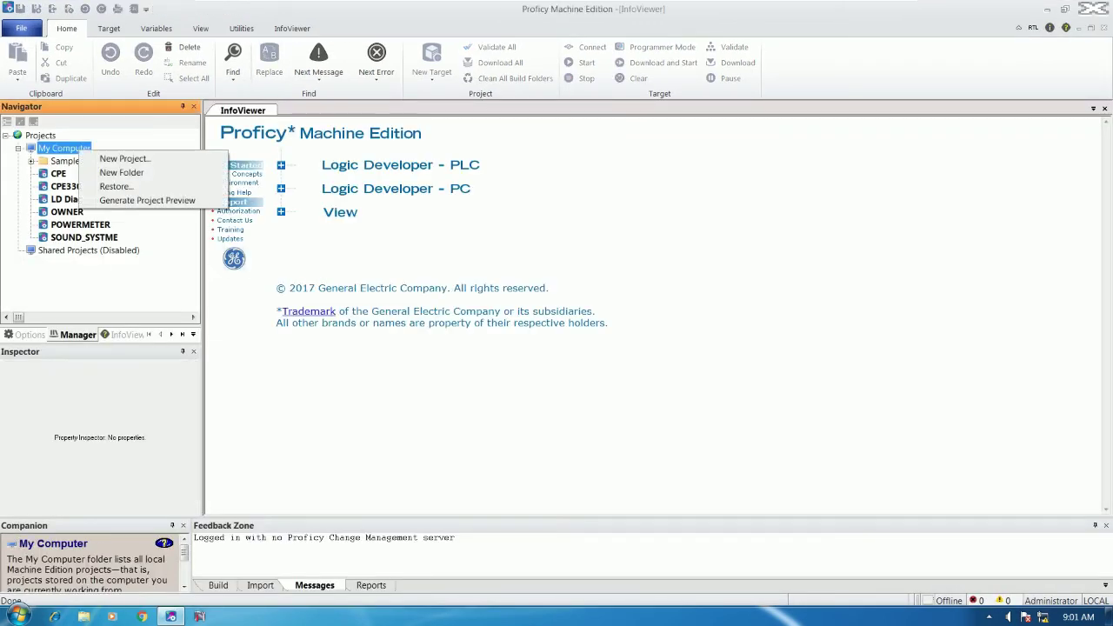
{"action": "left_click", "coordinate": [124, 158]}
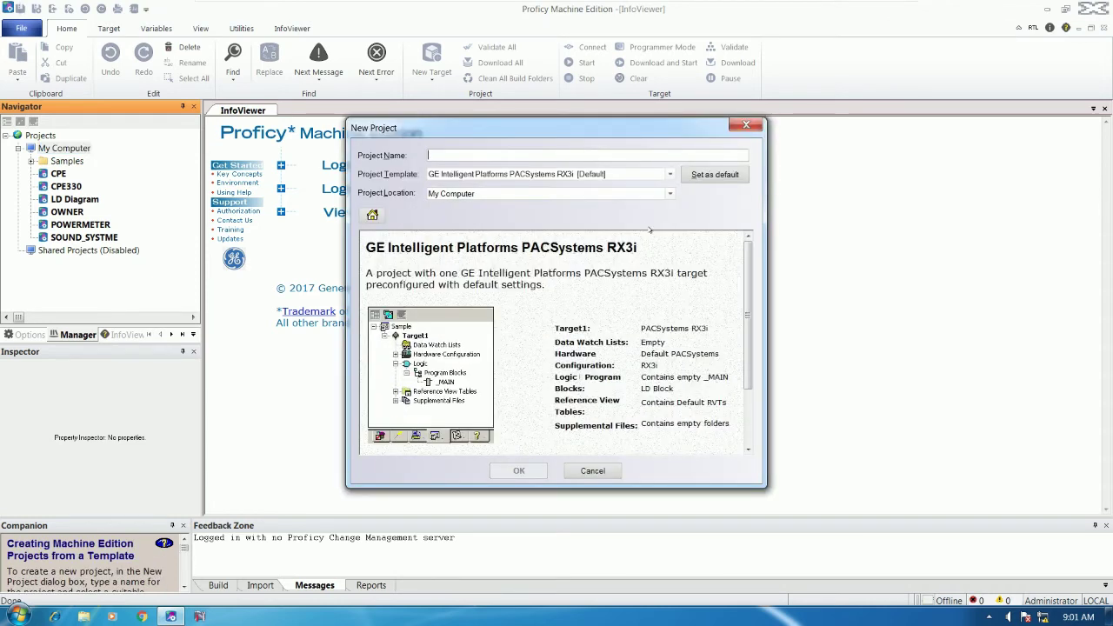
{"action": "type", "text": "TEM"}
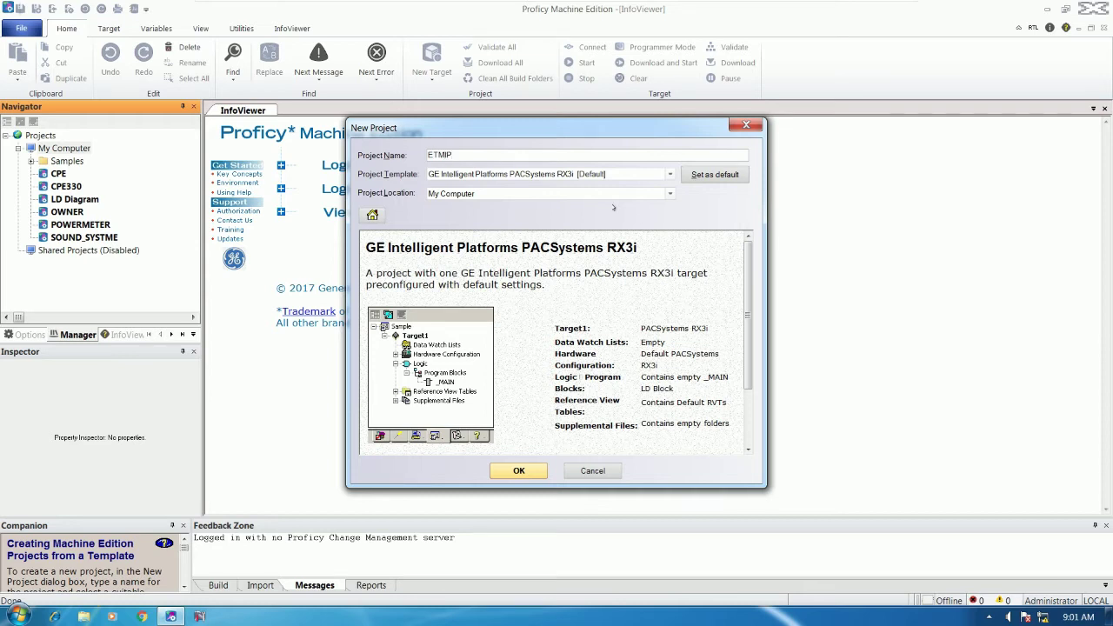
{"action": "left_click", "coordinate": [539, 174]}
{"action": "scroll", "coordinate": [511, 204], "scroll_direction": "up", "scroll_amount": 1}
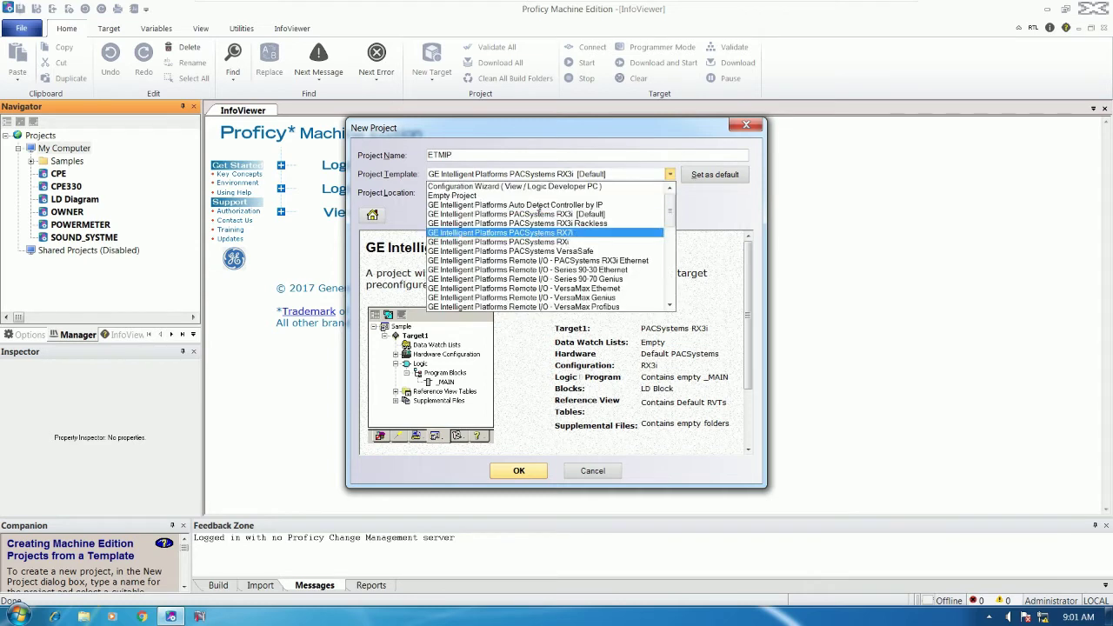
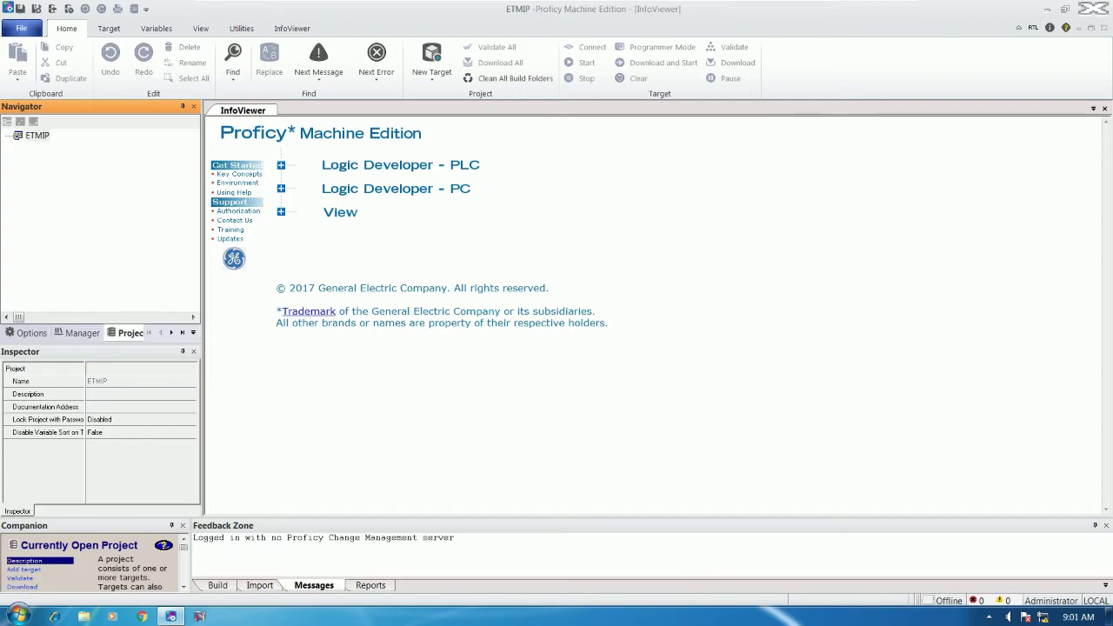
- Add a GE Intelligent Platforms PACSystems RX3i controller target to the ETMIP project and name it IPETM
{"action": "right_click", "coordinate": [38, 137]}
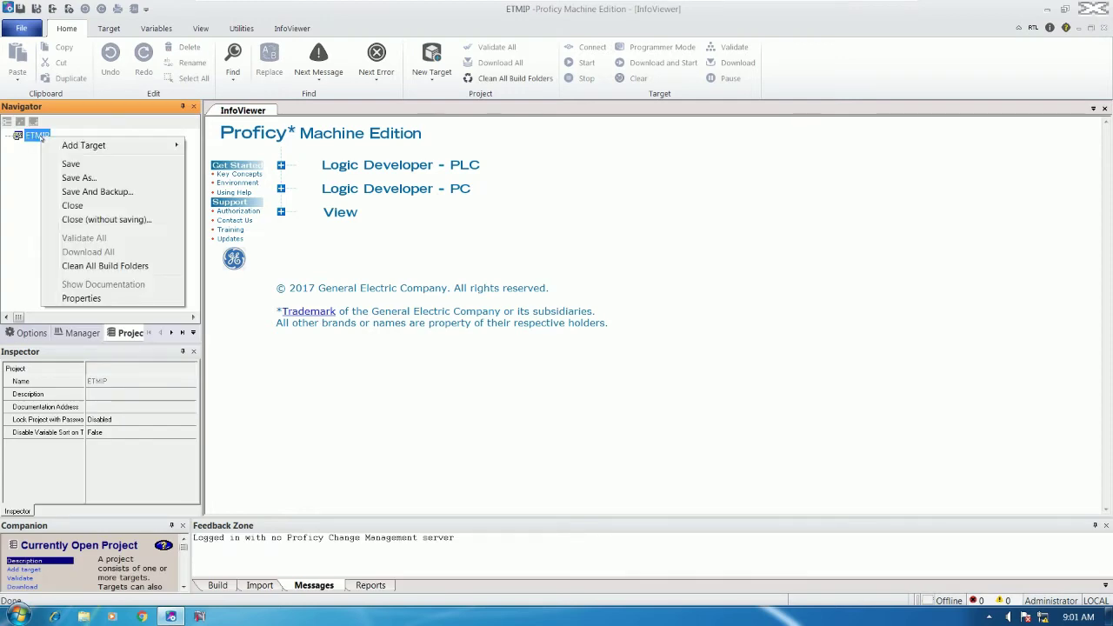
{"action": "mouse_move", "coordinate": [143, 147]}
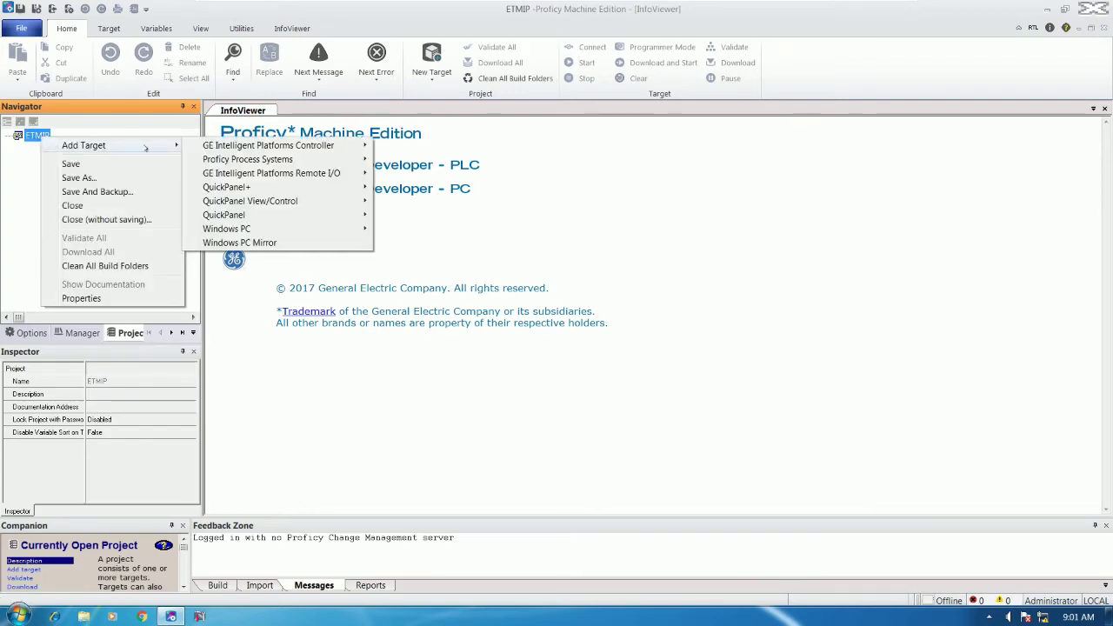
{"action": "mouse_move", "coordinate": [298, 146]}
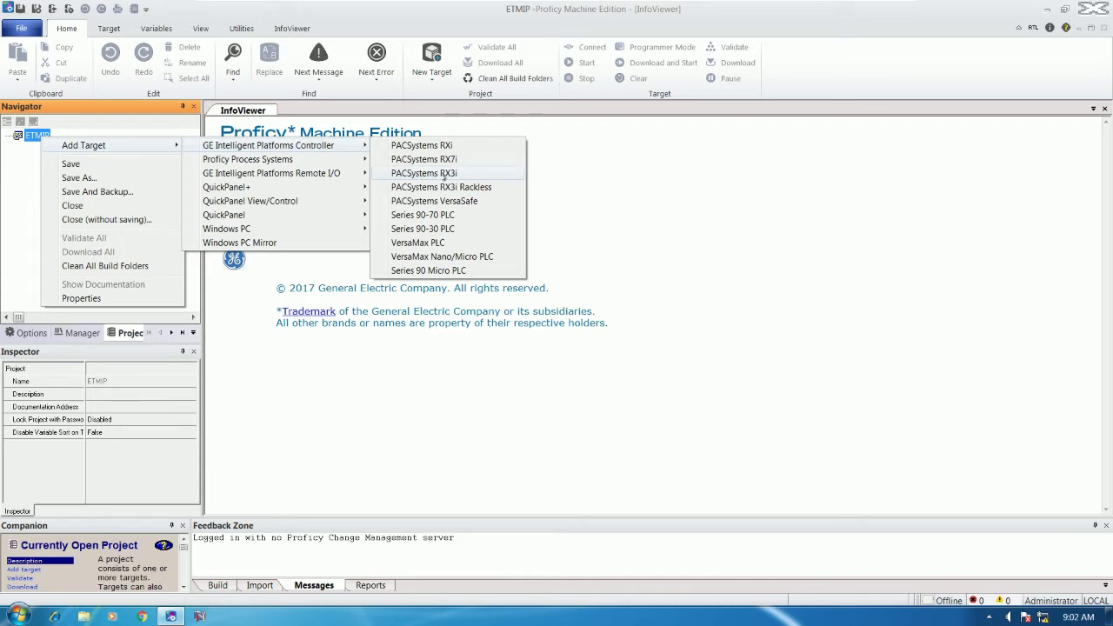
{"action": "left_click", "coordinate": [443, 176]}
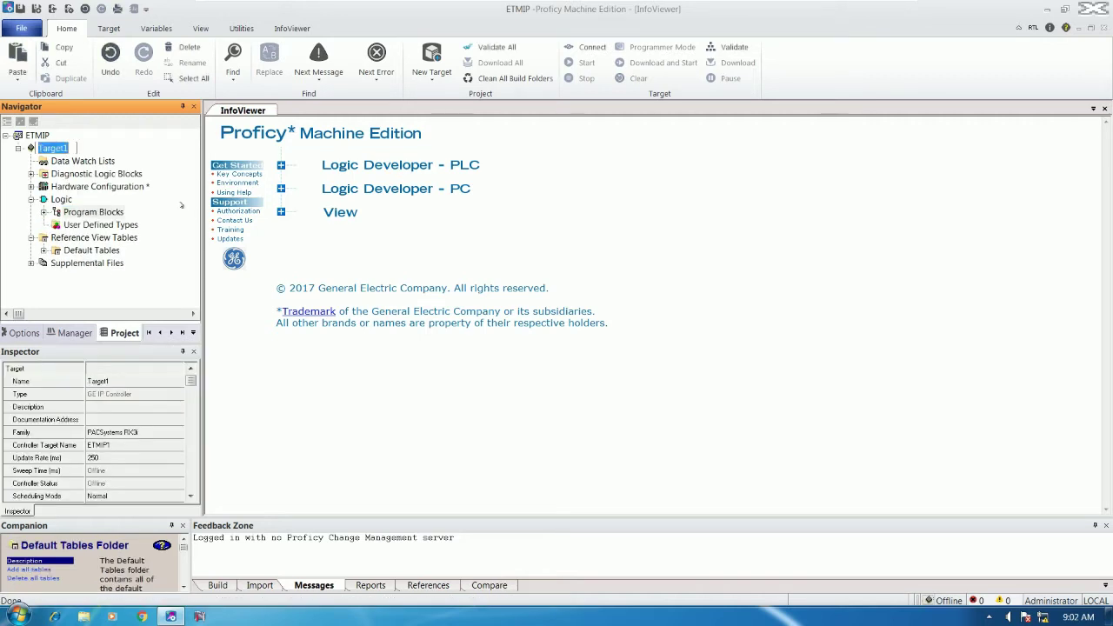
{"action": "type", "text": "IPETM"}
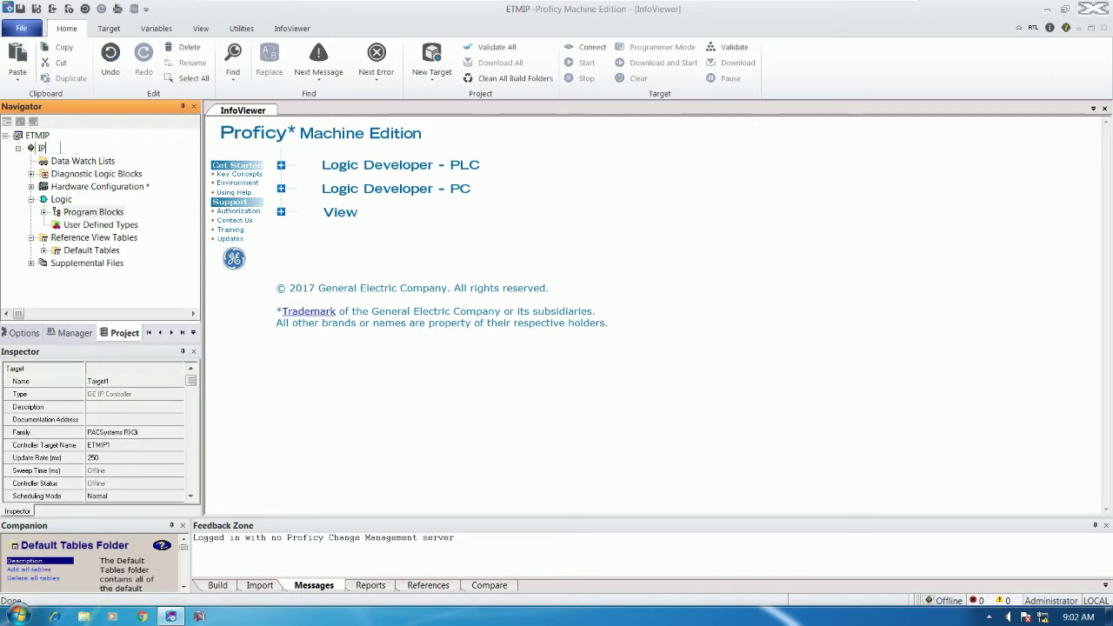
{"action": "left_click", "coordinate": [93, 212]}
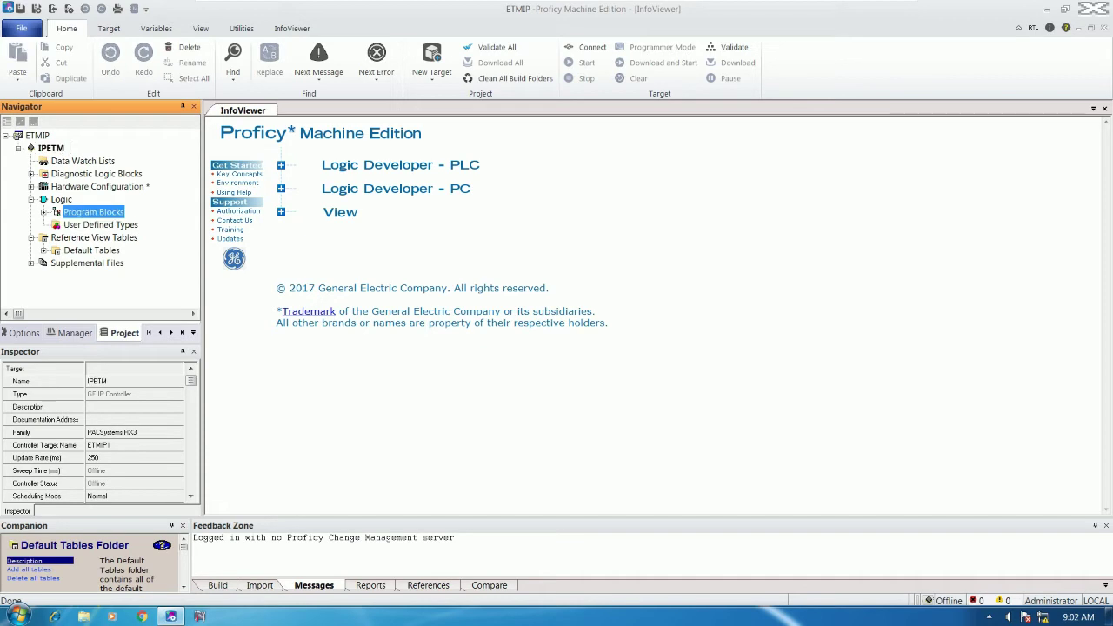
- Replace the power supply in Slot 0 of Rack 0 with the IC695PSD040 24VDC 40W module
{"action": "double_click", "coordinate": [44, 186]}
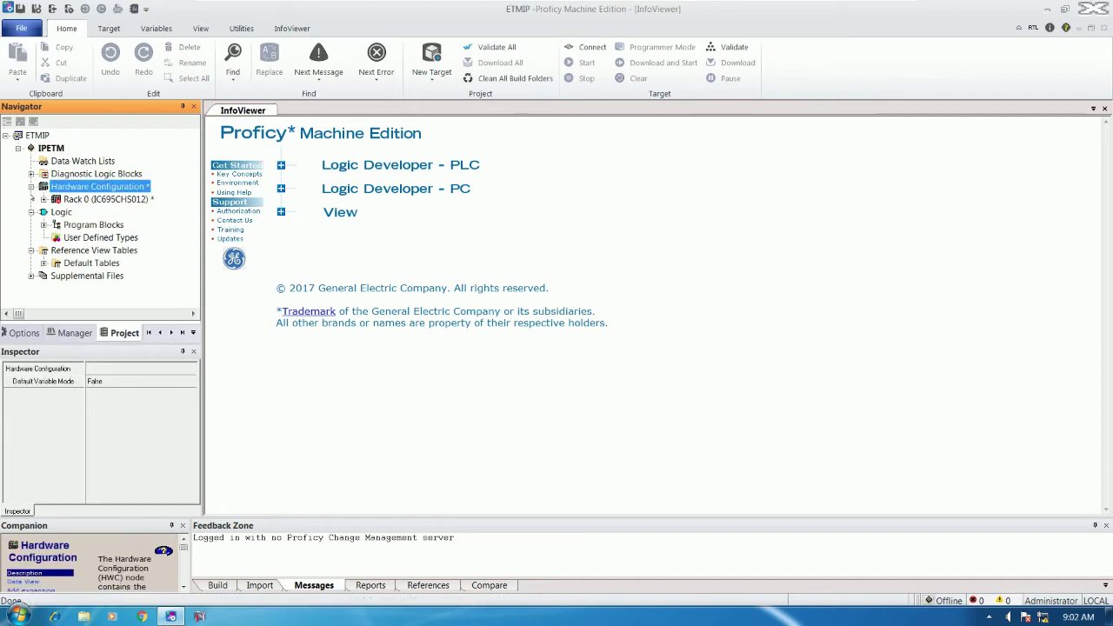
{"action": "double_click", "coordinate": [56, 199]}
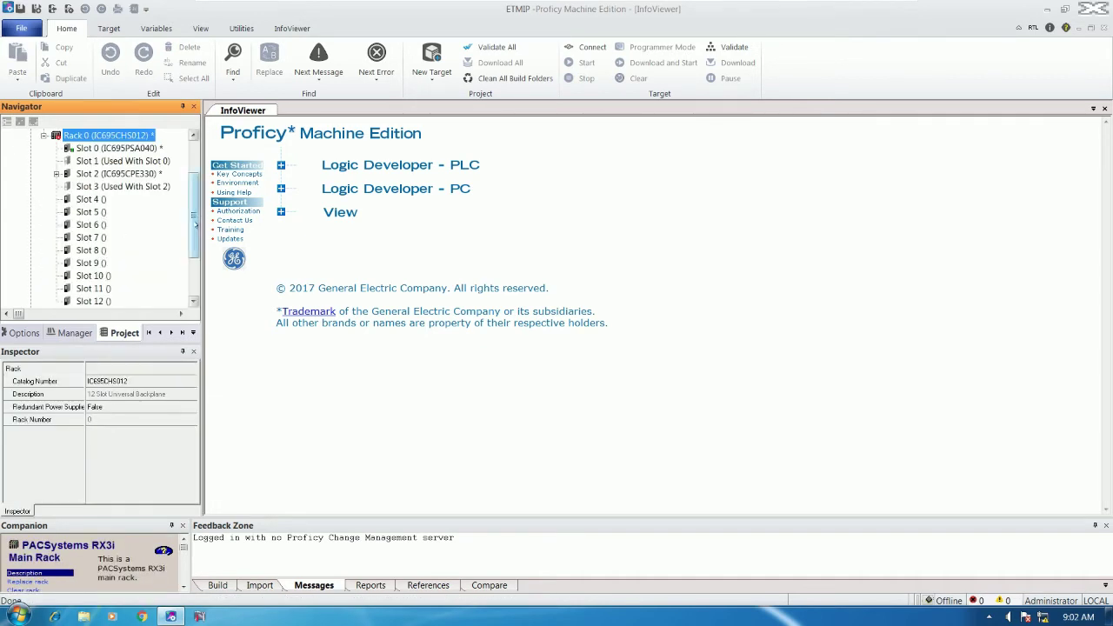
{"action": "scroll", "coordinate": [200, 180], "scroll_direction": "up", "scroll_amount": 2}
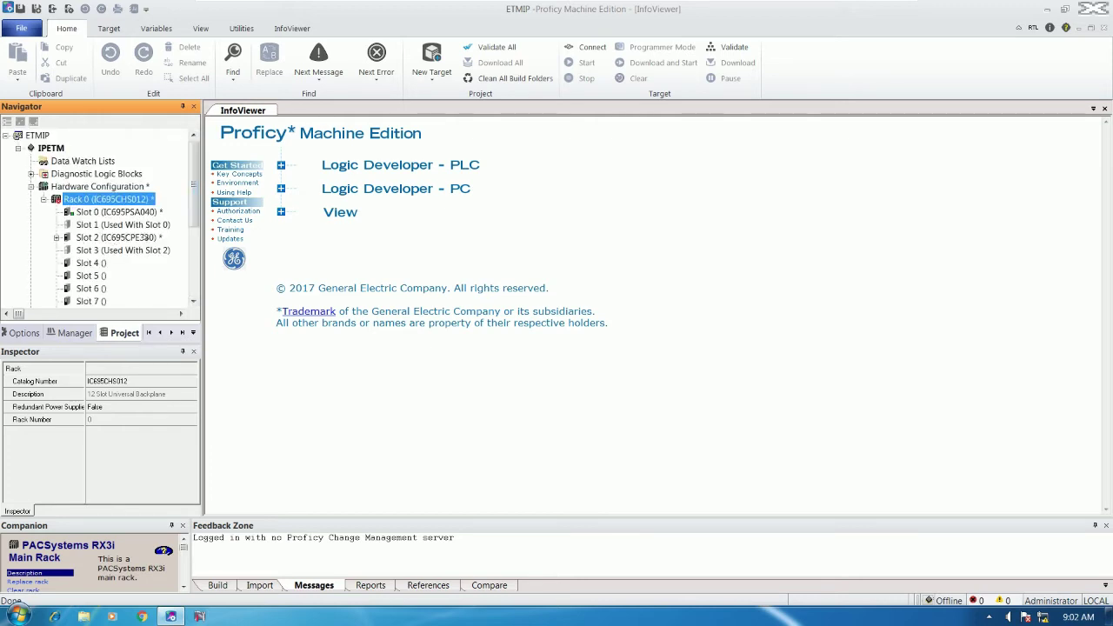
{"action": "right_click", "coordinate": [136, 213]}
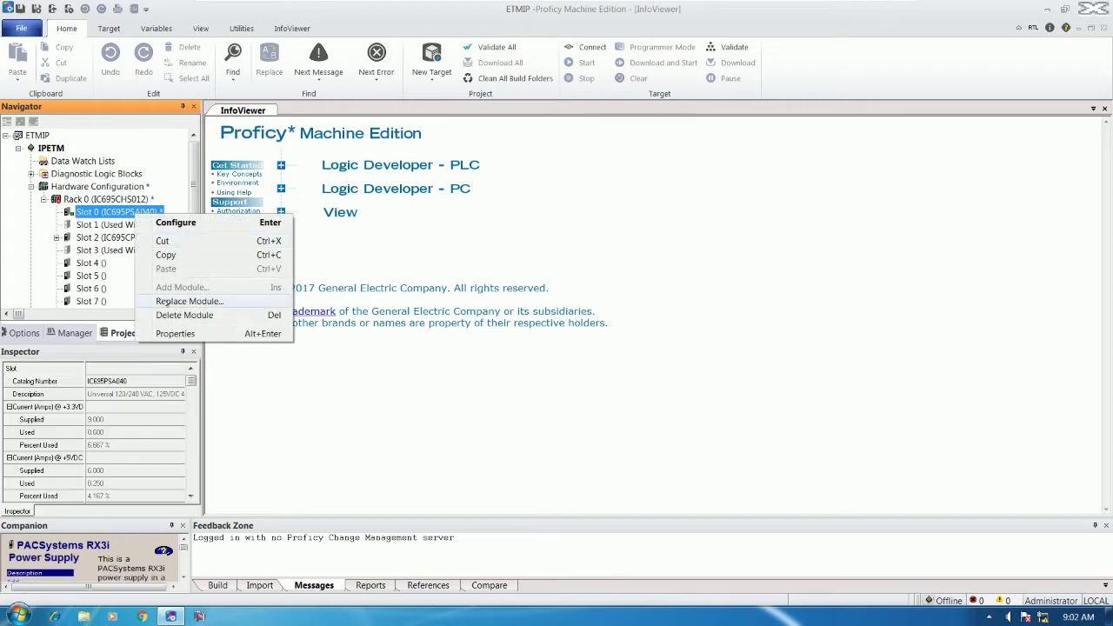
{"action": "left_click", "coordinate": [449, 228]}
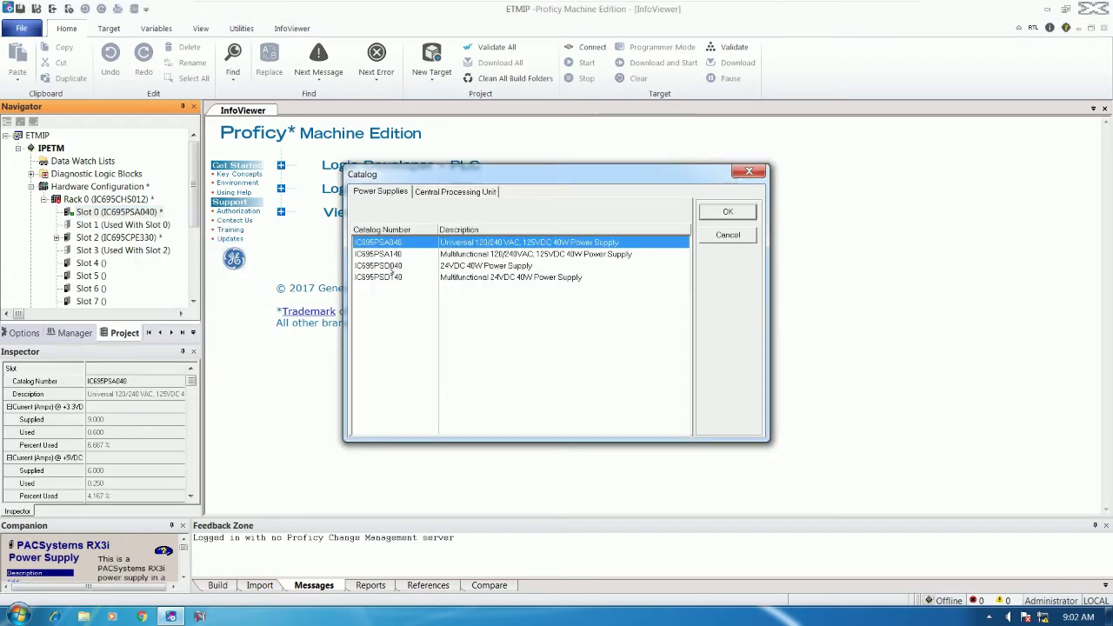
{"action": "left_click", "coordinate": [390, 268]}
{"action": "left_click", "coordinate": [727, 214]}
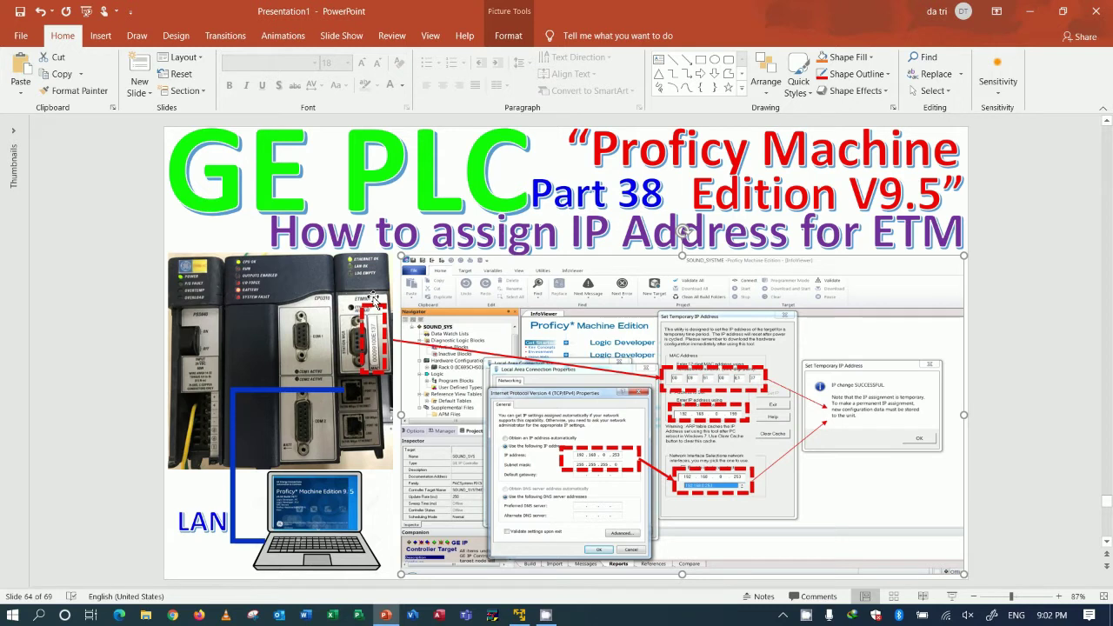
- Return to Proficy Machine Edition and move the IC695CPE330 CPU module from Slot 2 to Slot 1
{"action": "left_click", "coordinate": [520, 614]}
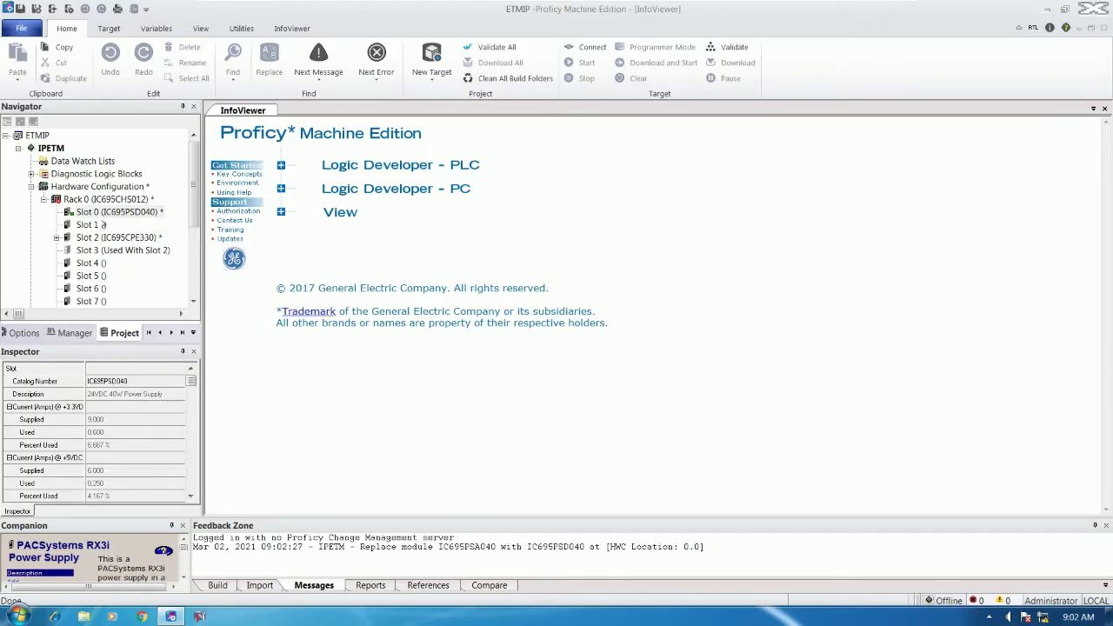
{"action": "left_click", "coordinate": [128, 214]}
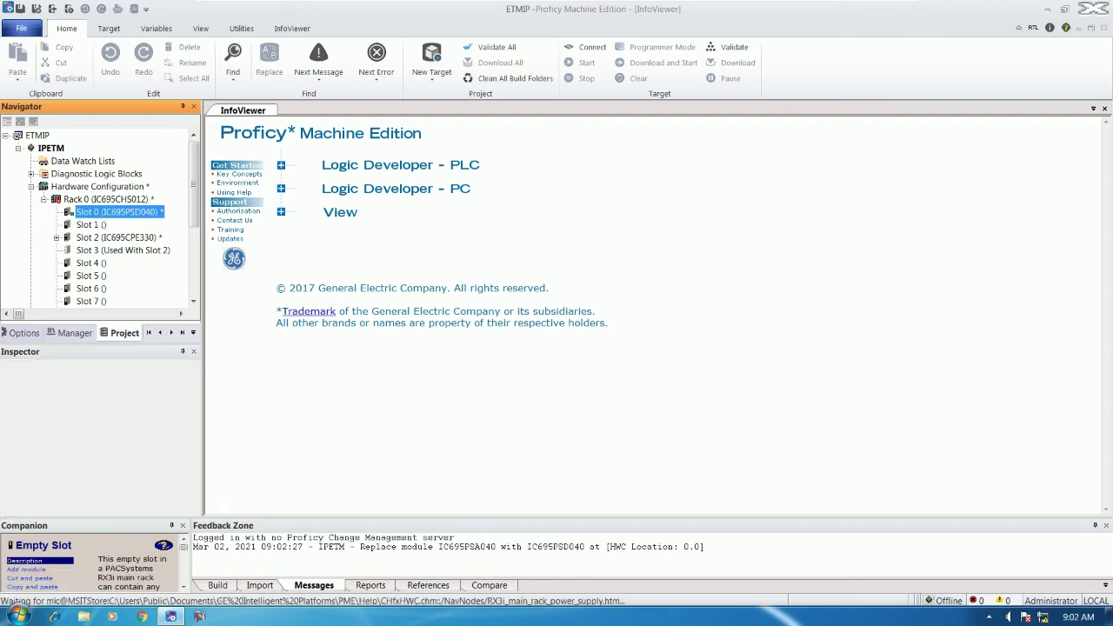
{"action": "left_click", "coordinate": [103, 237]}
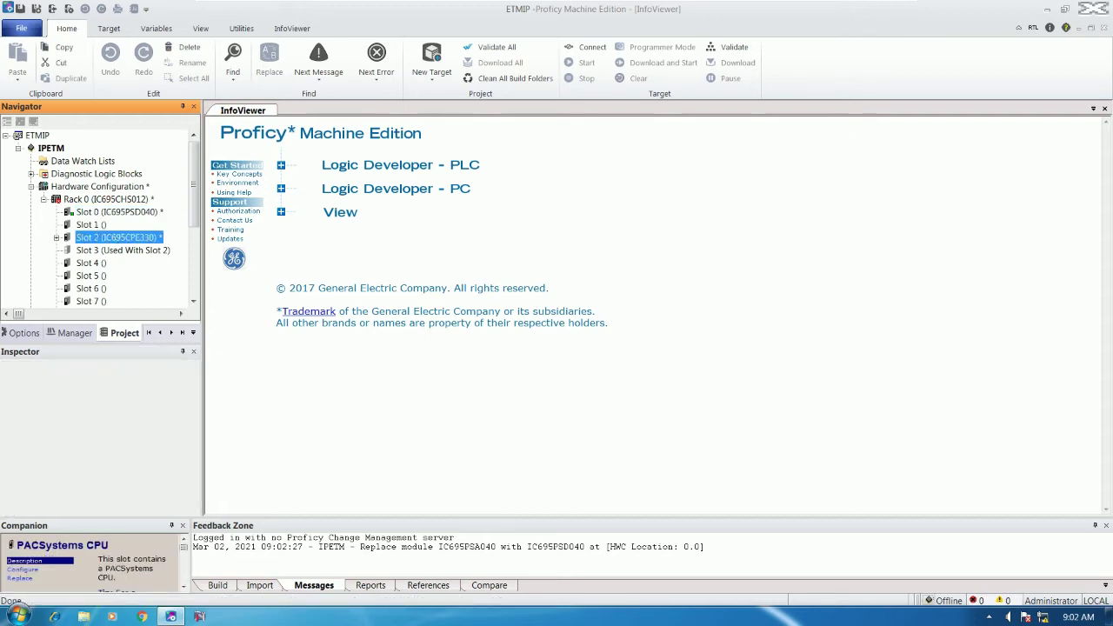
{"action": "left_click_drag", "start_coordinate": [108, 238], "coordinate": [130, 225]}
- Replace the CPU in Slot 1 with the IC695CPU310, keeping the current settings for common parameters
{"action": "right_click", "coordinate": [140, 224]}
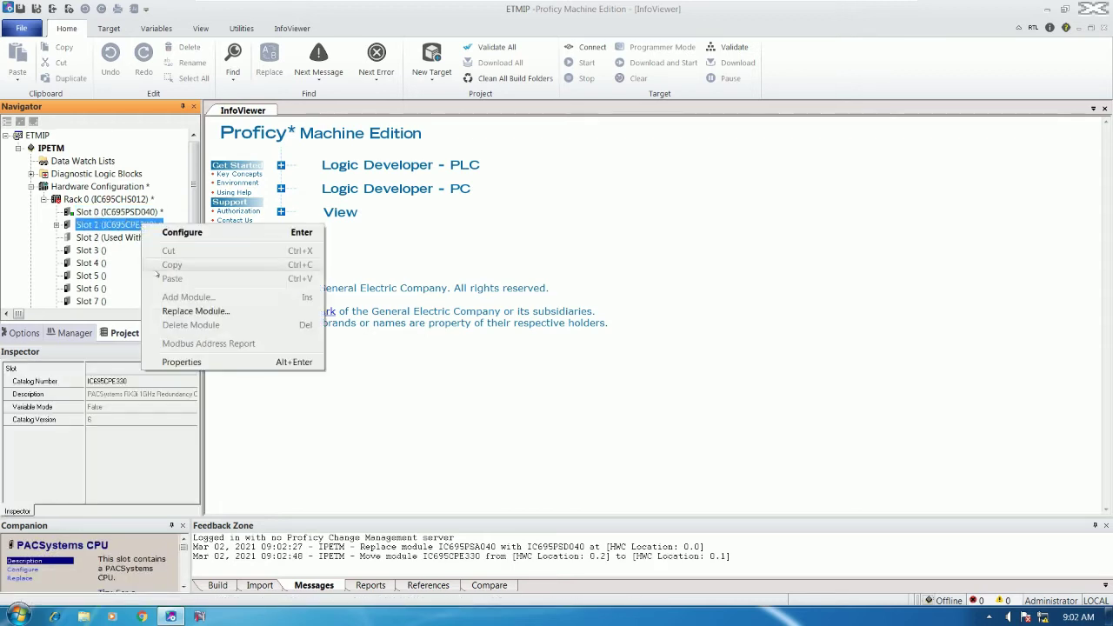
{"action": "left_click", "coordinate": [174, 308]}
{"action": "left_click", "coordinate": [398, 266]}
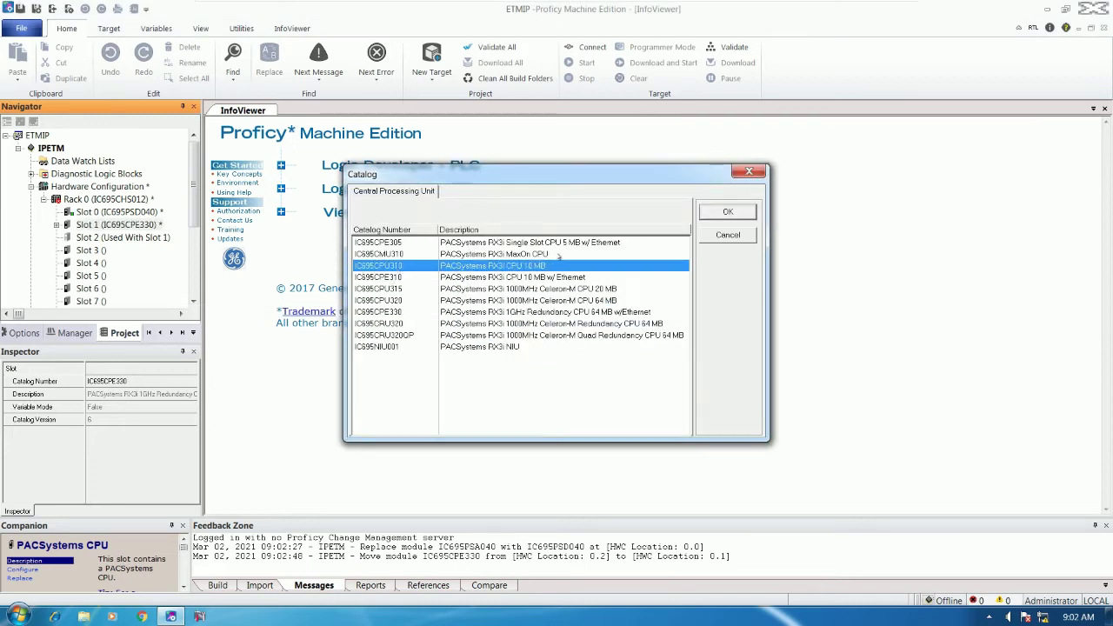
{"action": "left_click", "coordinate": [727, 213]}
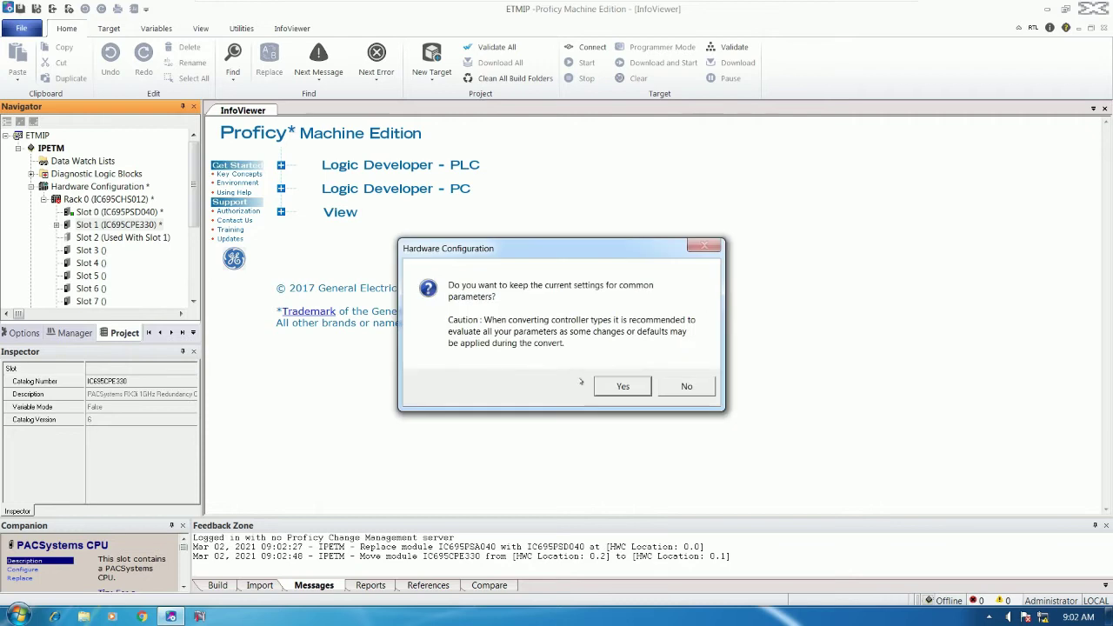
{"action": "left_click", "coordinate": [623, 384]}
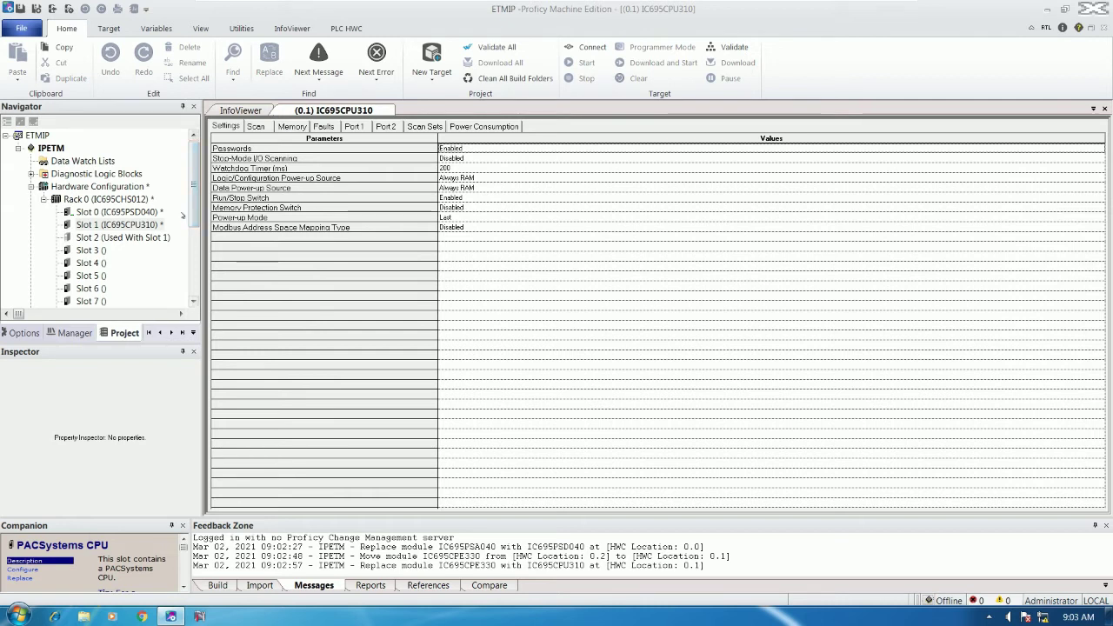
- Add the IC695ETM001 Ethernet Interface Module from the Communications catalog to Slot 3 of Rack 0
{"action": "left_click", "coordinate": [95, 250]}
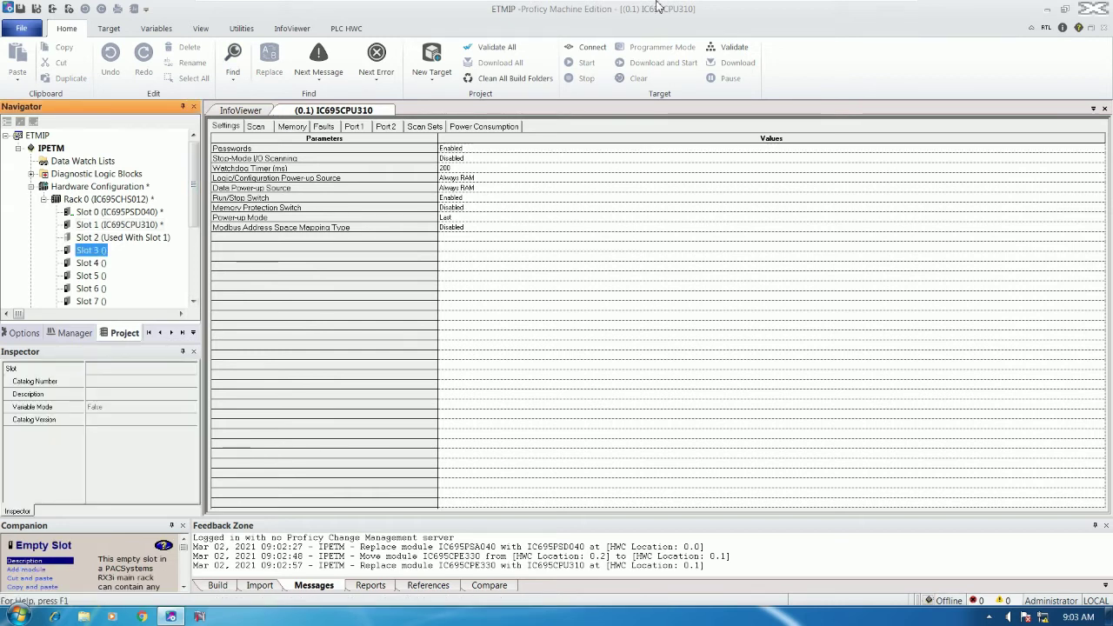
{"action": "left_click", "coordinate": [865, 8]}
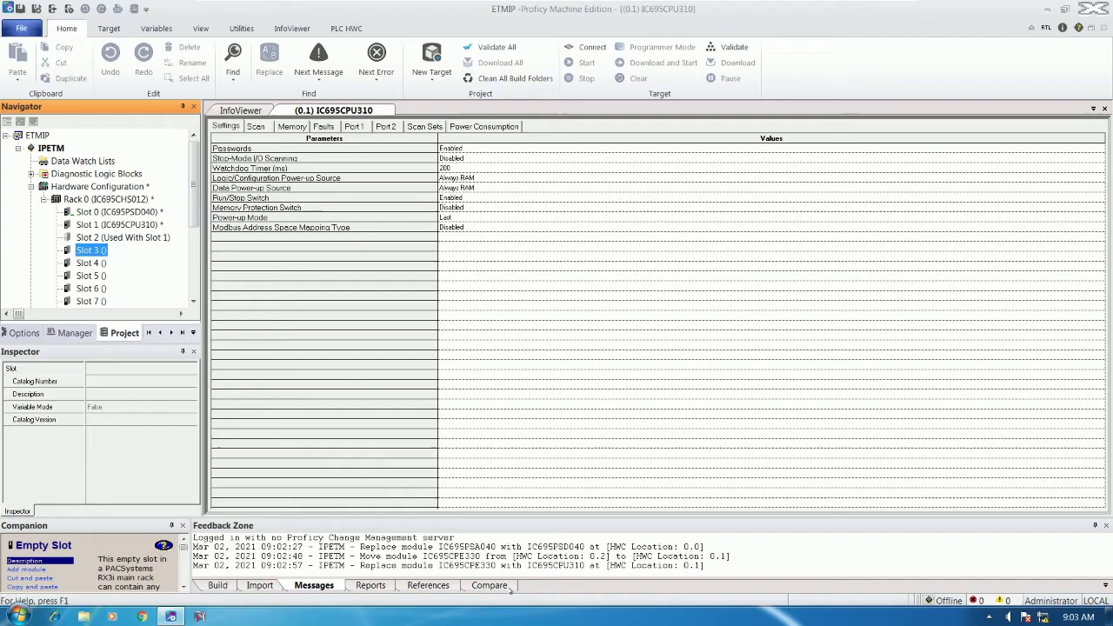
{"action": "left_click", "coordinate": [519, 615]}
{"action": "right_click", "coordinate": [87, 250]}
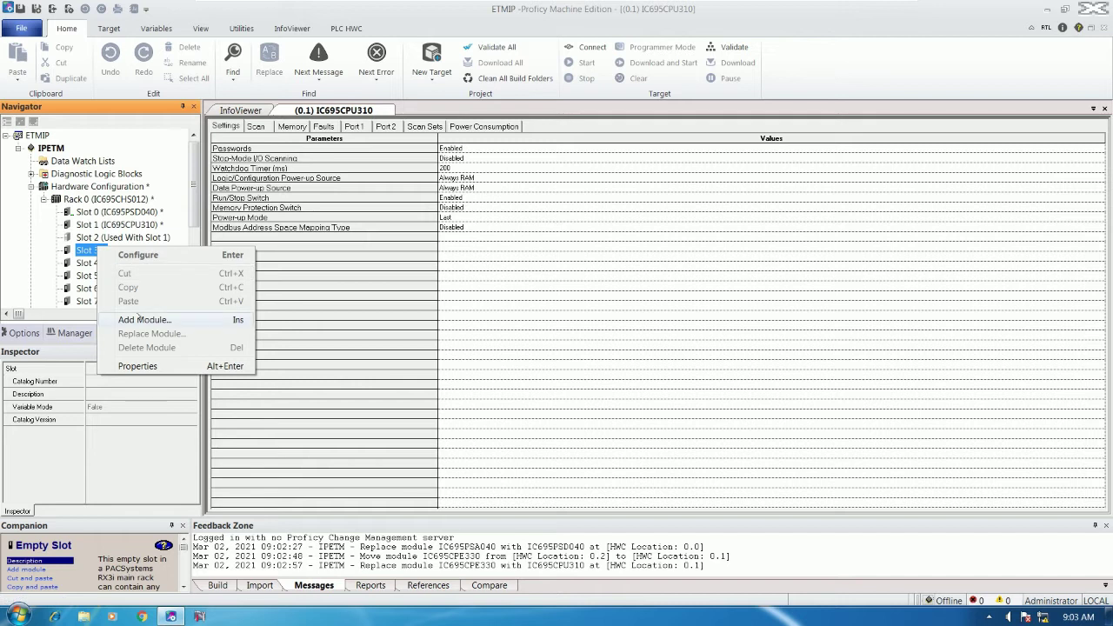
{"action": "left_click", "coordinate": [139, 318]}
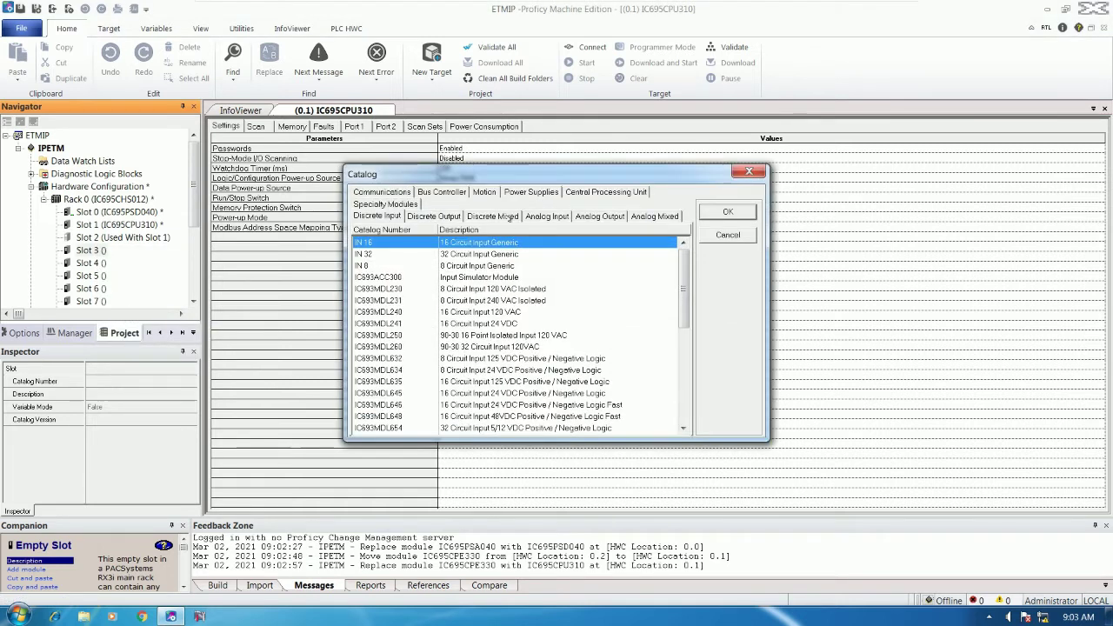
{"action": "left_click", "coordinate": [391, 192]}
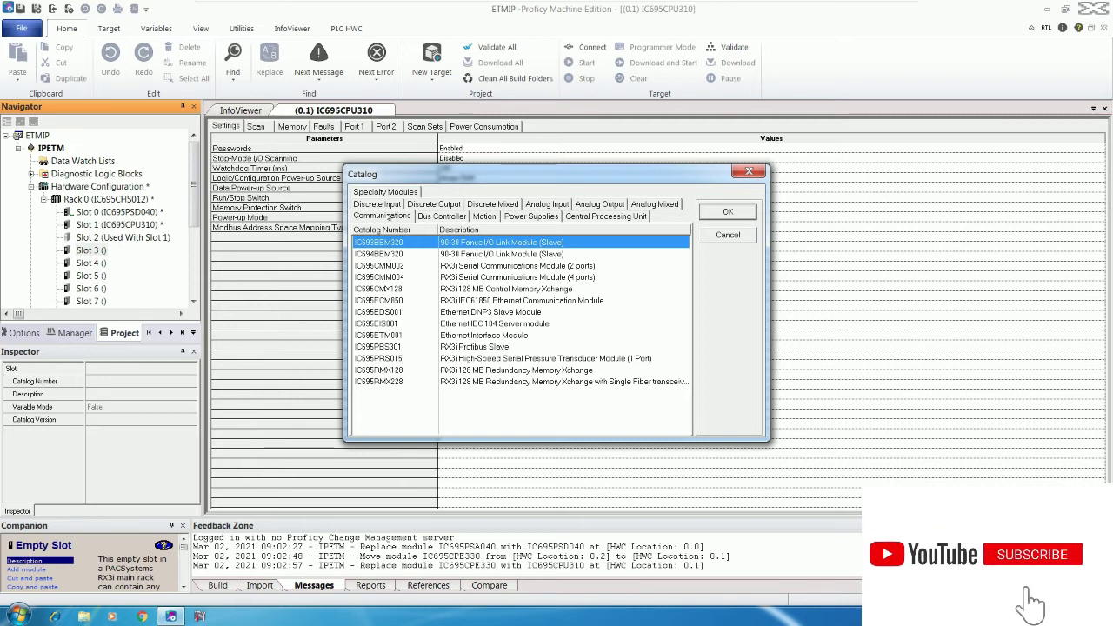
{"action": "left_click", "coordinate": [374, 336]}
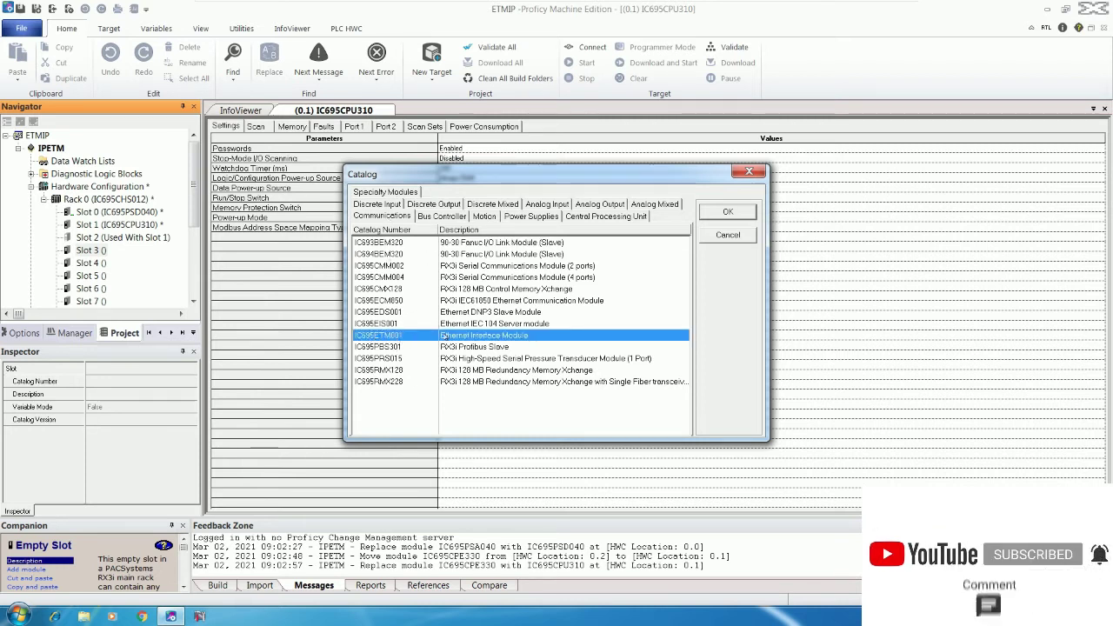
{"action": "key", "text": "Return"}
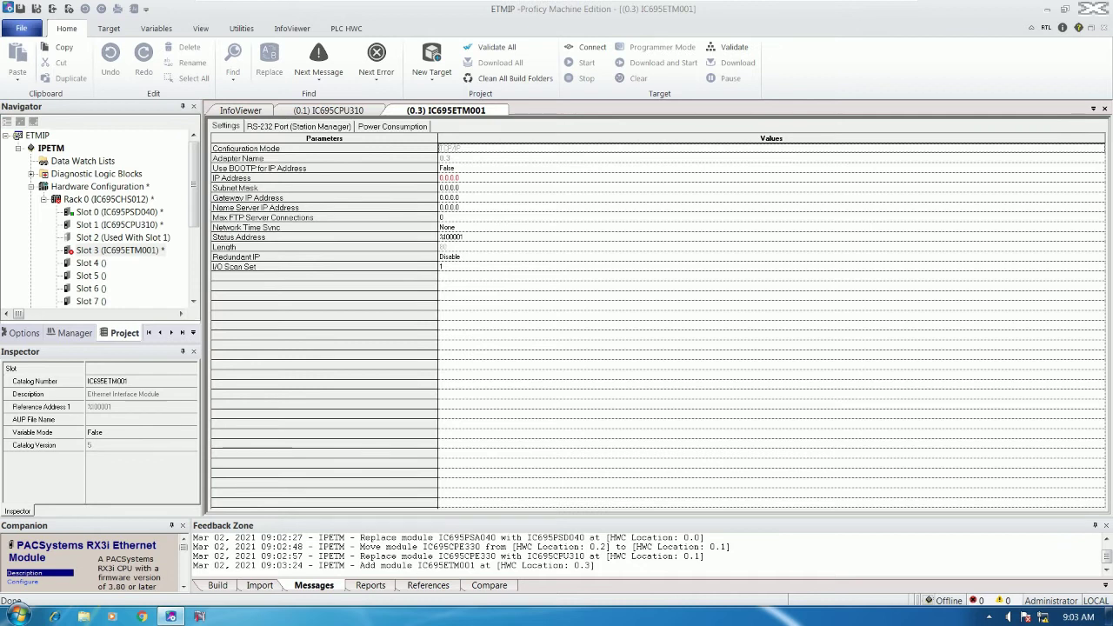
- Set the ETM001 module's IP address to 192.168.32.199 and its subnet mask to 255.255.255.0
{"action": "mouse_move", "coordinate": [465, 180]}
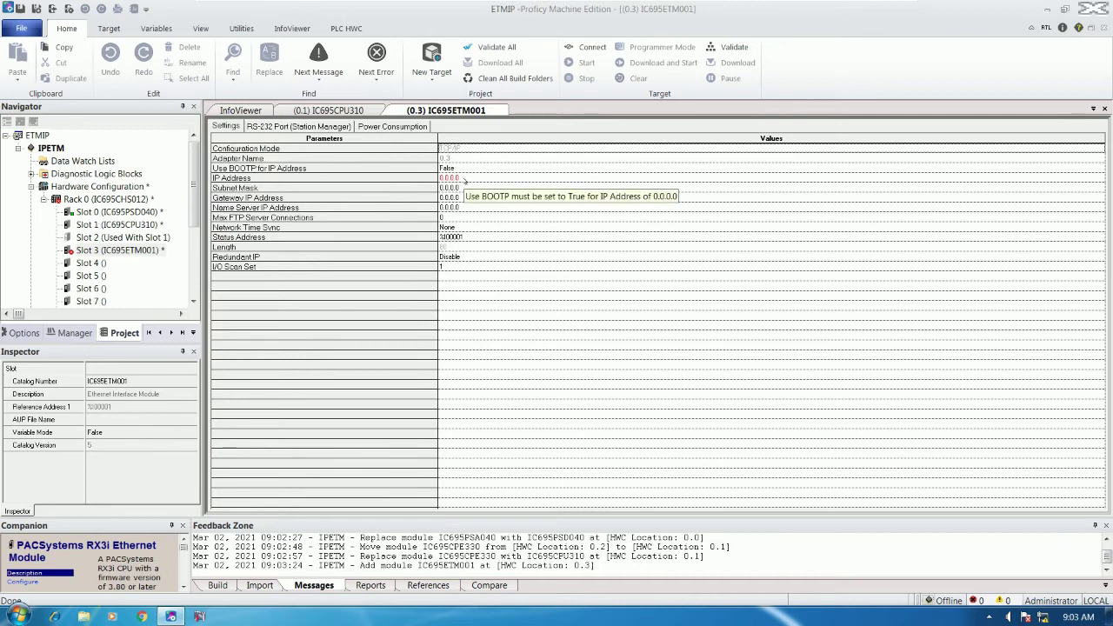
{"action": "left_click", "coordinate": [450, 178]}
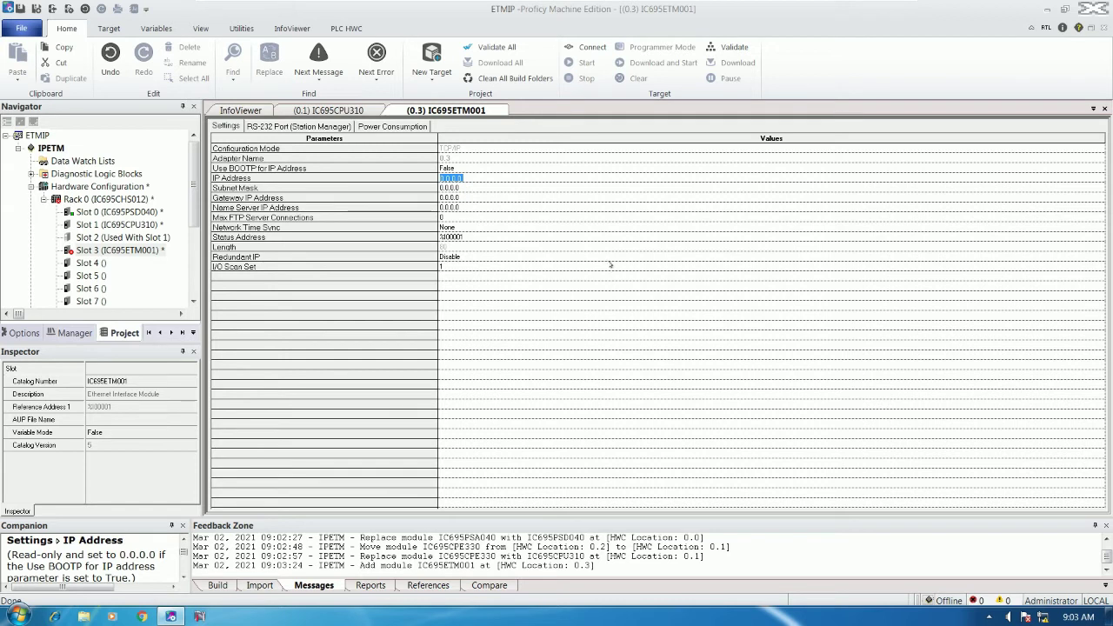
{"action": "mouse_move", "coordinate": [610, 264]}
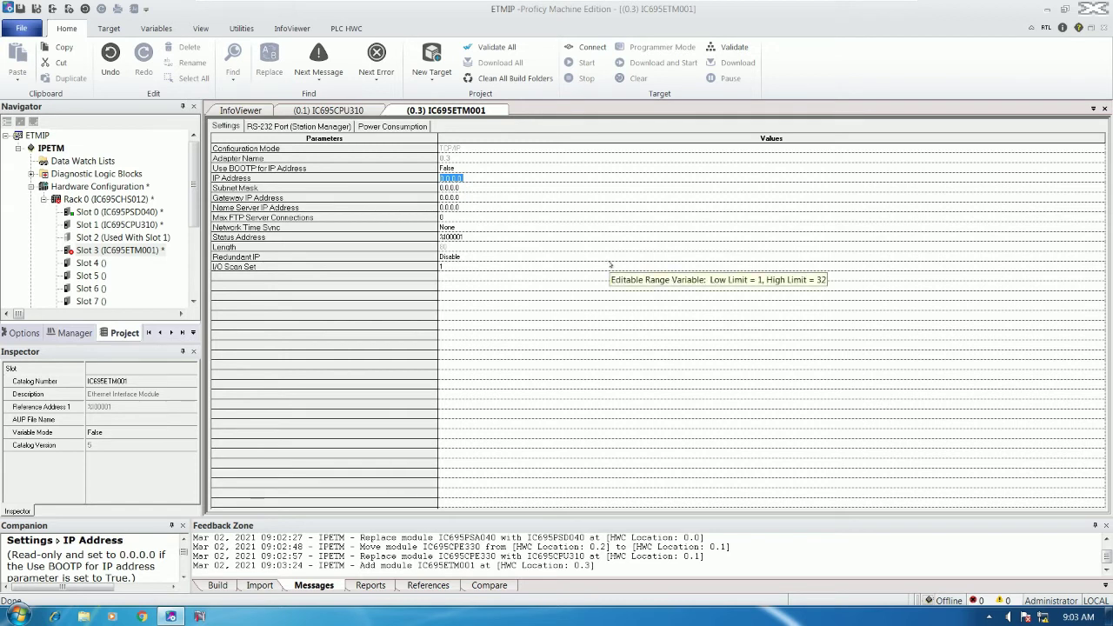
{"action": "type", "text": "192.1"}
{"action": "type", "text": "60.32.199"}
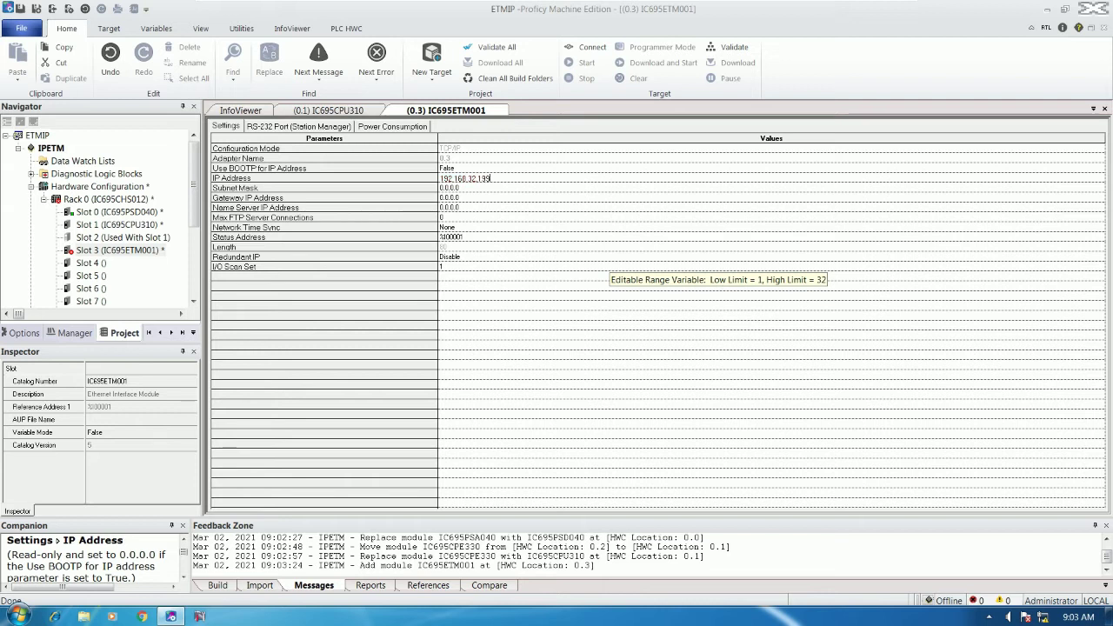
{"action": "key", "text": "Return"}
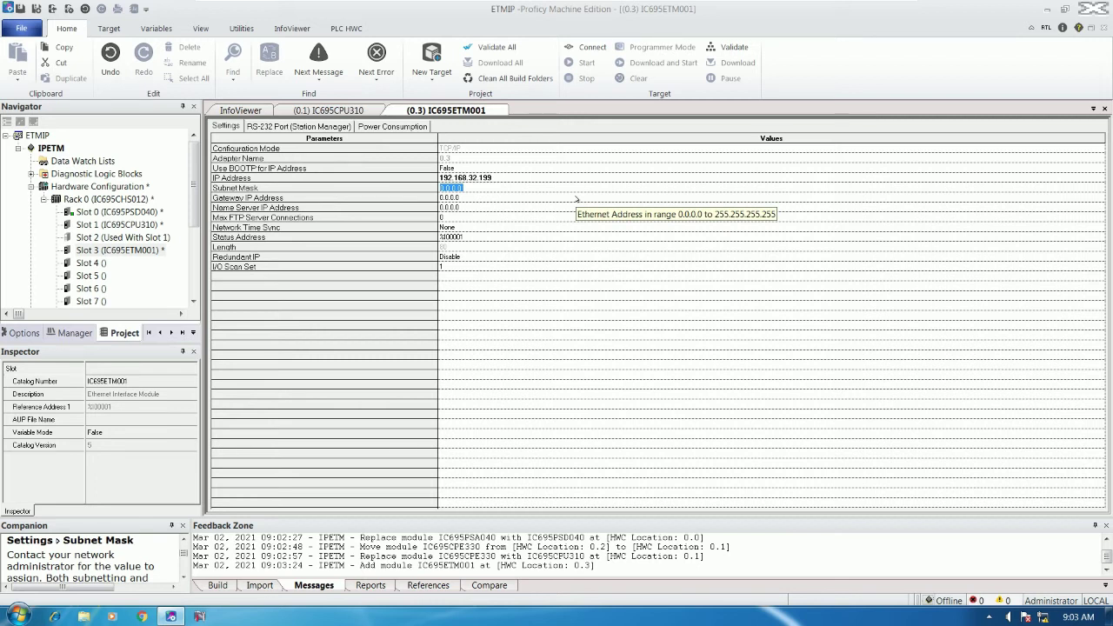
{"action": "type", "text": "255.255.255.0"}
{"action": "key", "text": "Return"}
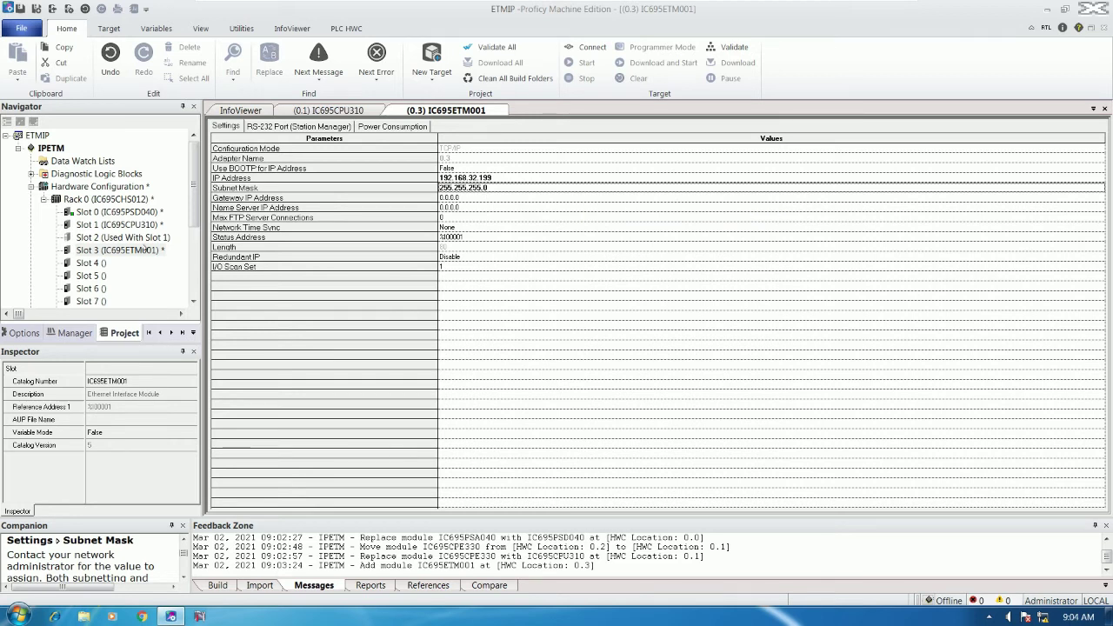
- Set Variable Mode to True for the IC695ETM001 module in Slot 3
{"action": "left_click", "coordinate": [145, 250]}
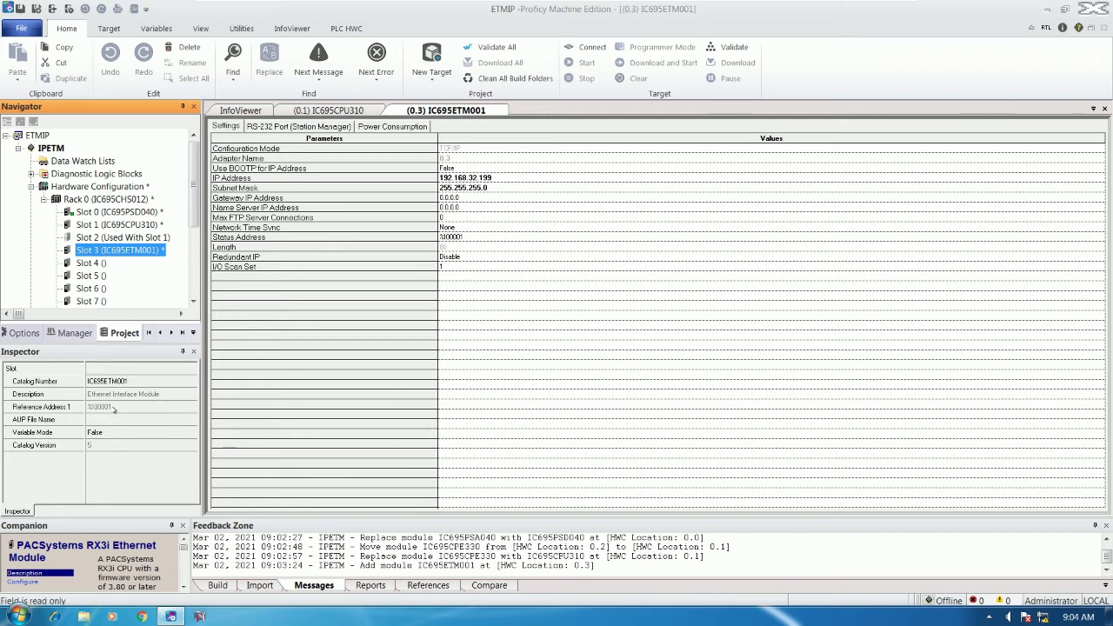
{"action": "left_click", "coordinate": [105, 433]}
{"action": "left_click", "coordinate": [483, 235]}
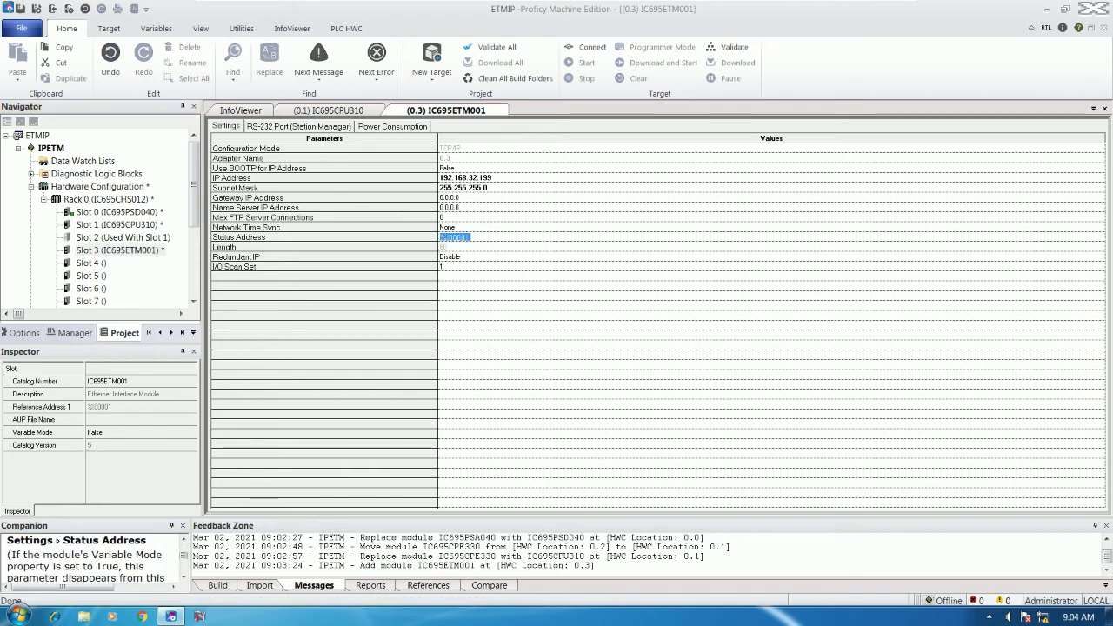
{"action": "left_click", "coordinate": [484, 235]}
{"action": "left_click", "coordinate": [461, 236]}
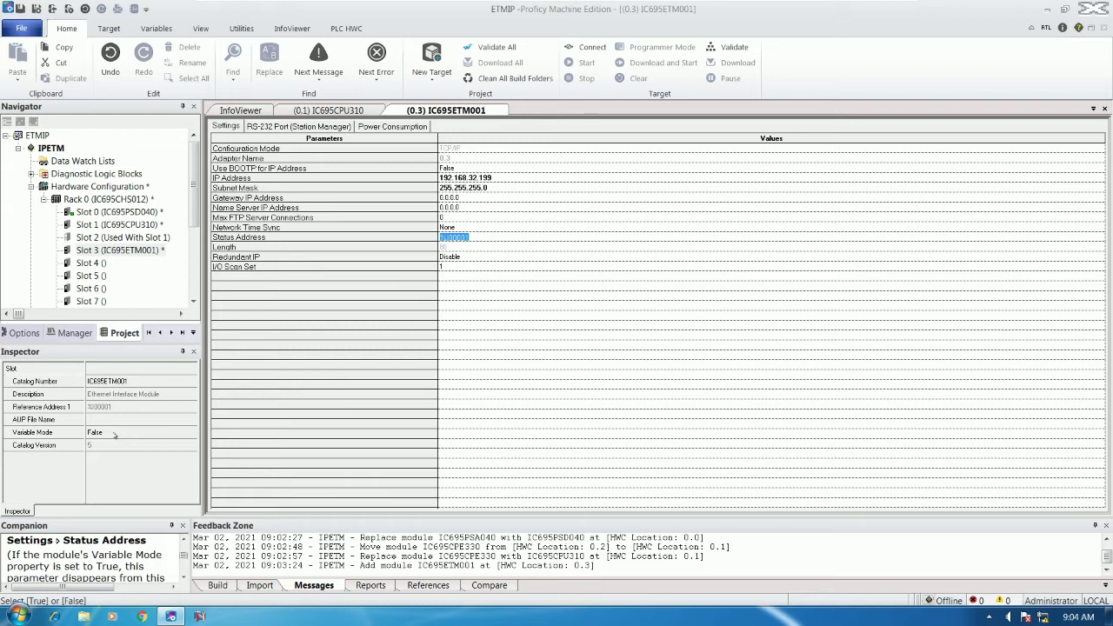
{"action": "left_click", "coordinate": [114, 432]}
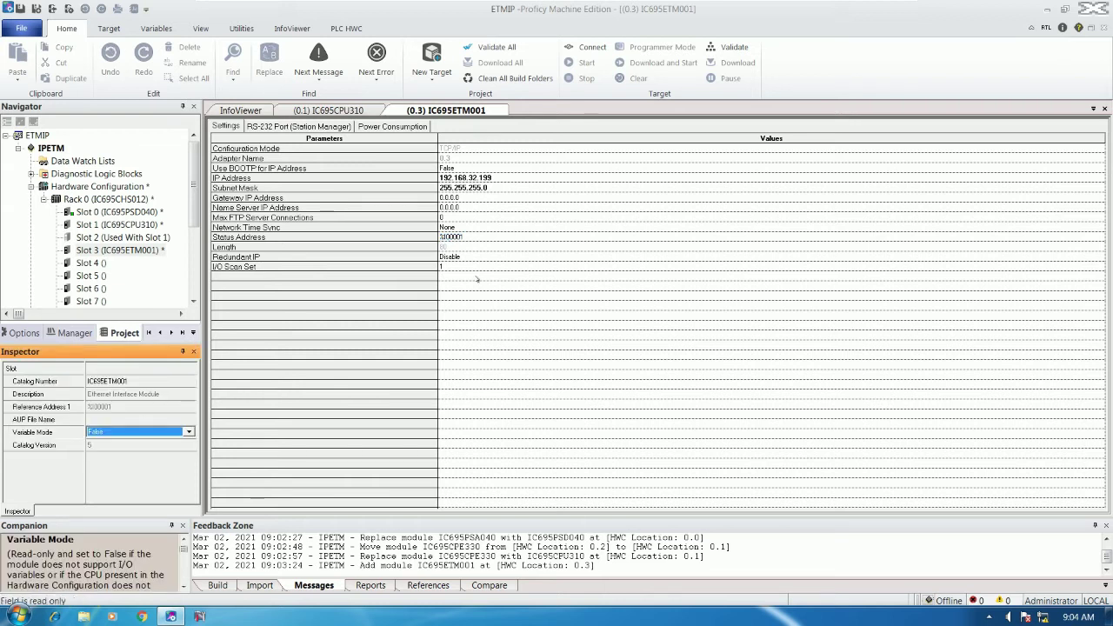
{"action": "left_click", "coordinate": [130, 433]}
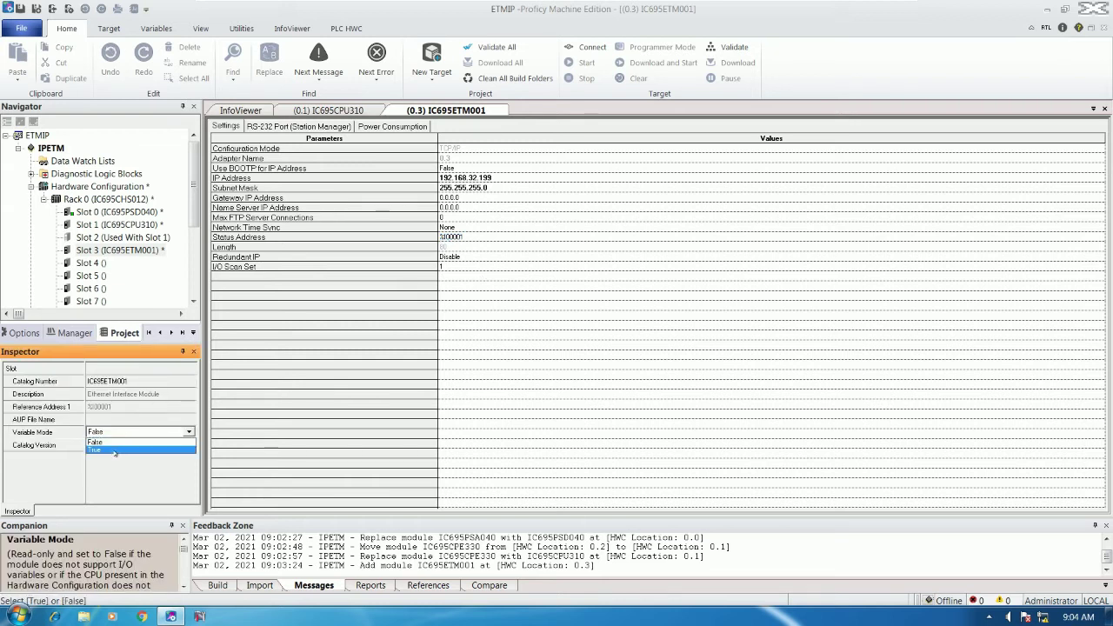
{"action": "left_click", "coordinate": [114, 450]}
{"action": "left_click", "coordinate": [616, 364]}
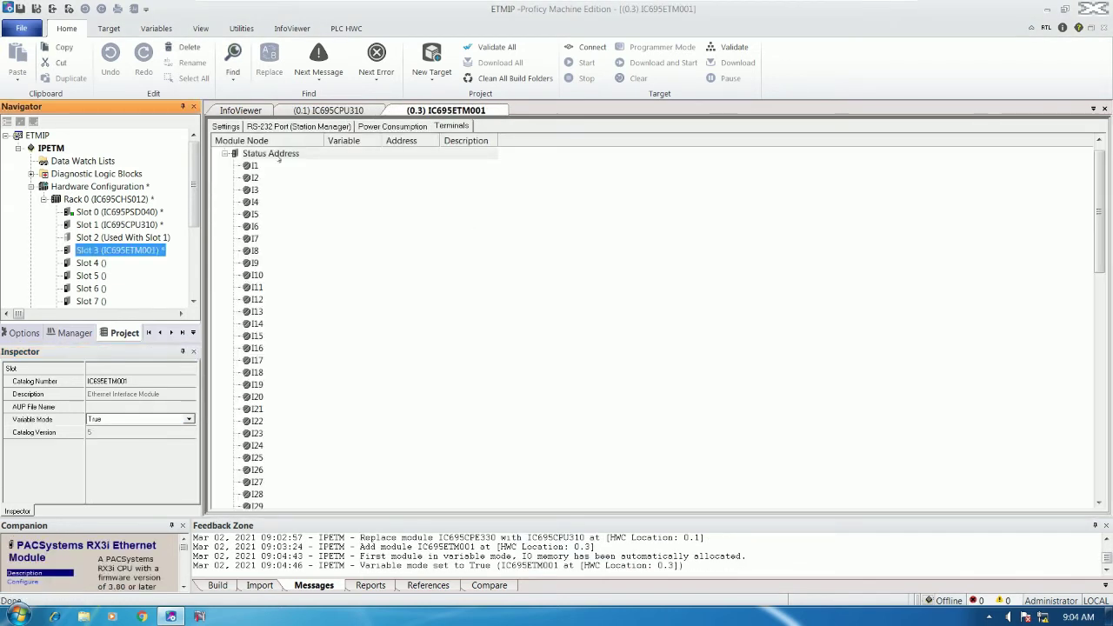
- Map a new variable named N01S03TEM to terminal I1 of the ETM001's Status Address
{"action": "left_click", "coordinate": [276, 154]}
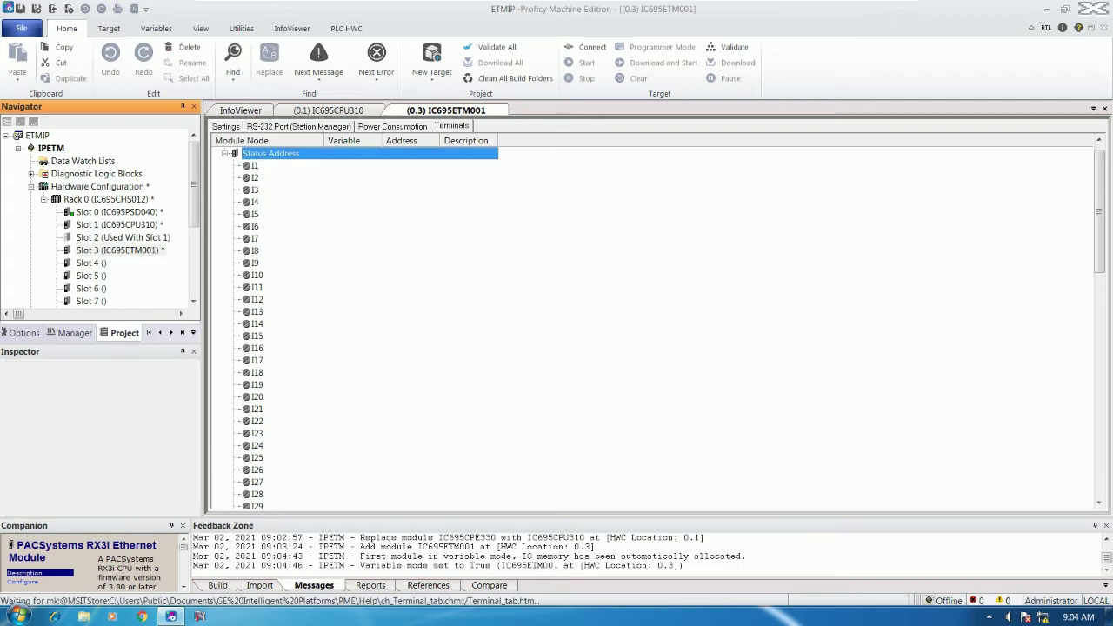
{"action": "key", "text": "Down"}
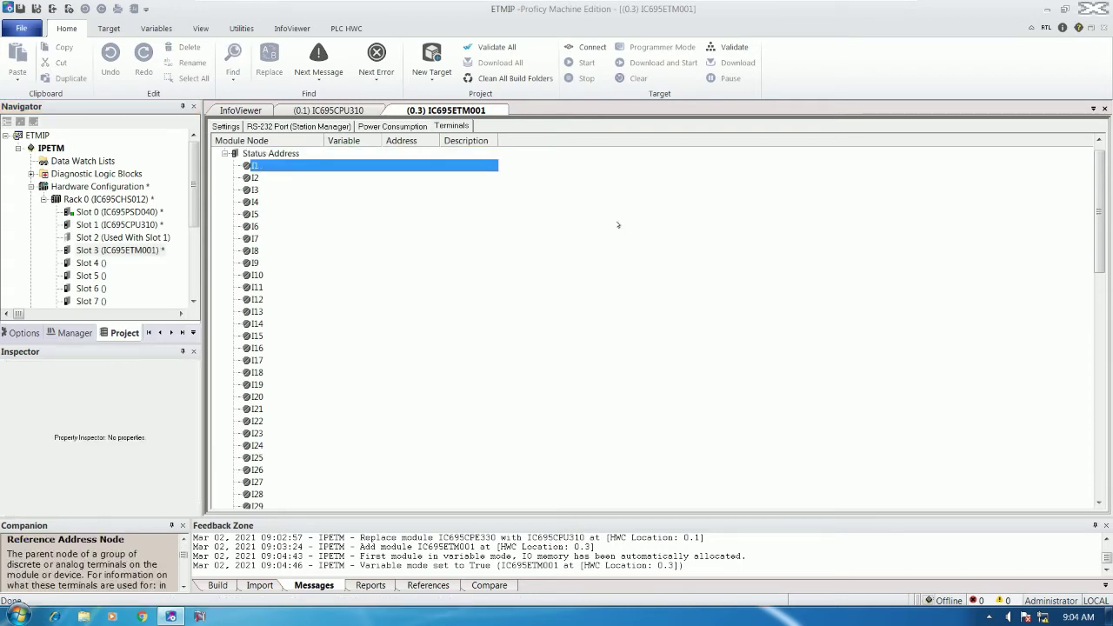
{"action": "right_click", "coordinate": [314, 169]}
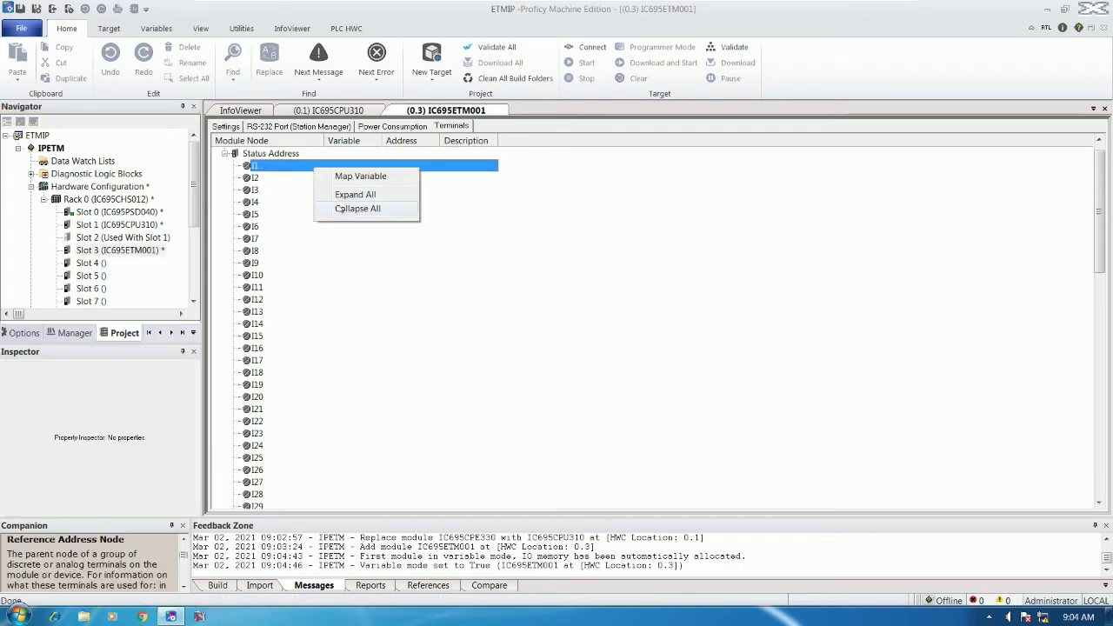
{"action": "left_click", "coordinate": [356, 173]}
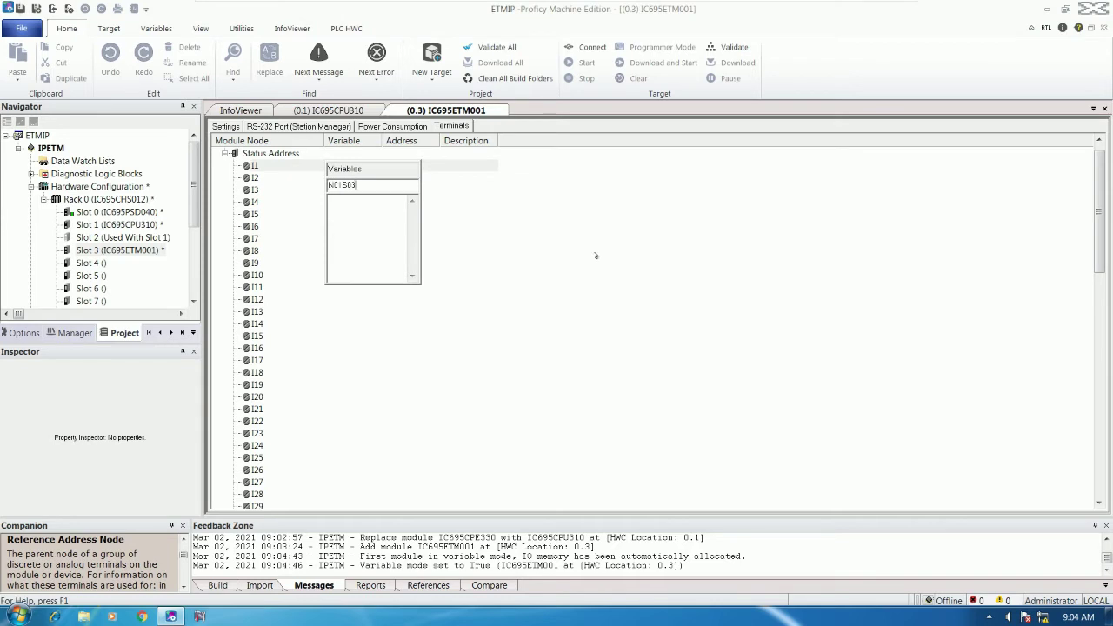
{"action": "type", "text": "N01S03TEM"}
{"action": "key", "text": "Return"}
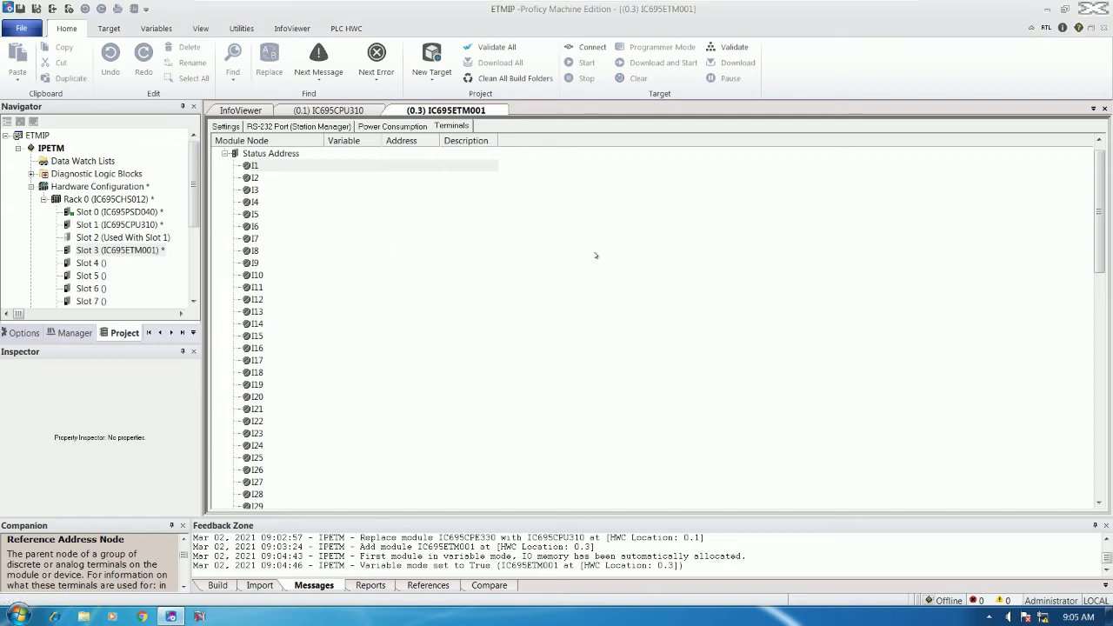
- Set Array Dimension 1 of the N01S03TEM variable to 80 to cover status terminals I1 through I80
{"action": "left_click_drag", "start_coordinate": [1099, 234], "coordinate": [1100, 461]}
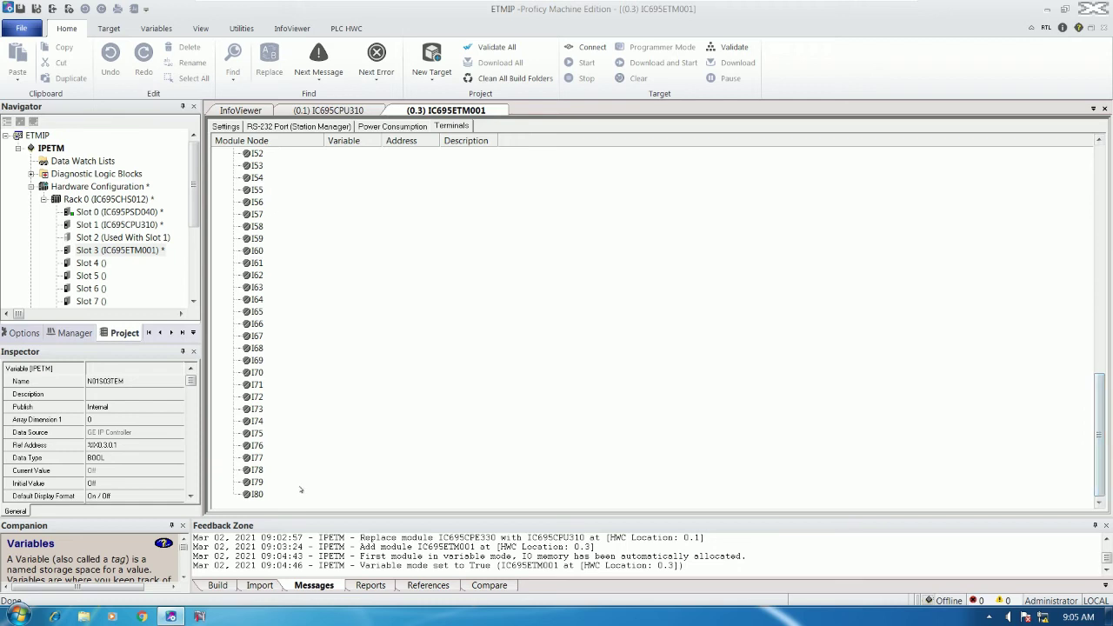
{"action": "left_click", "coordinate": [257, 494]}
{"action": "scroll", "coordinate": [386, 382], "scroll_direction": "up", "scroll_amount": 18}
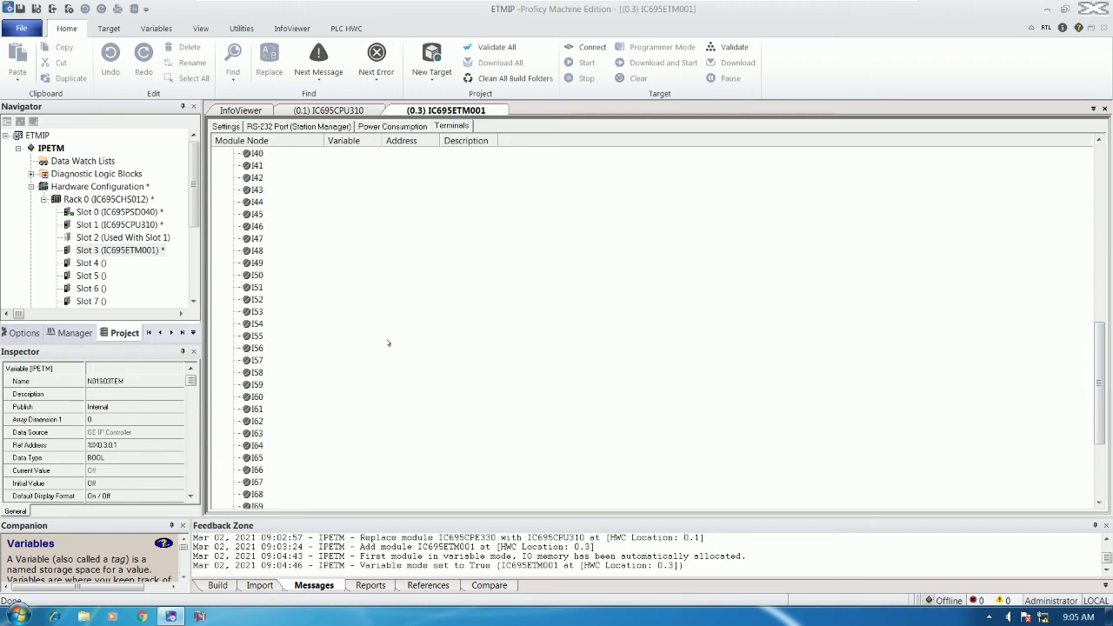
{"action": "left_click", "coordinate": [366, 177]}
{"action": "left_click", "coordinate": [98, 419]}
{"action": "type", "text": "80"}
{"action": "key", "text": "Return"}
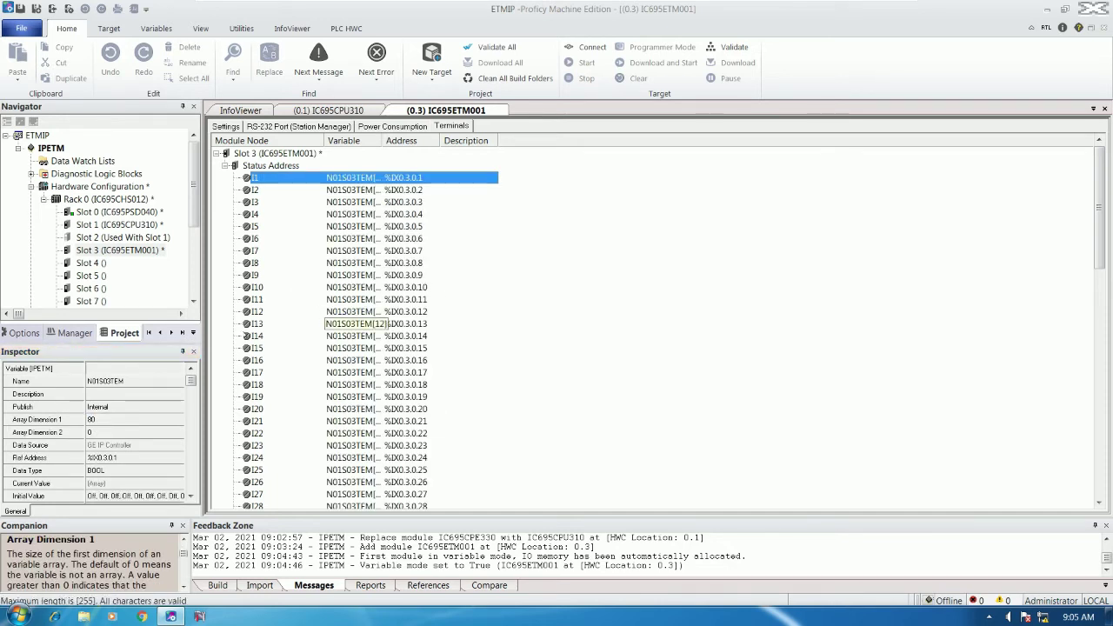
- Review the ETM001's mapped terminal variables, the rack slots, and the module's power consumption, RS-232 port and general settings
{"action": "scroll", "coordinate": [196, 240], "scroll_direction": "down", "scroll_amount": 2}
{"action": "scroll", "coordinate": [196, 240], "scroll_direction": "down", "scroll_amount": 2}
{"action": "scroll", "coordinate": [198, 218], "scroll_direction": "up", "scroll_amount": 4}
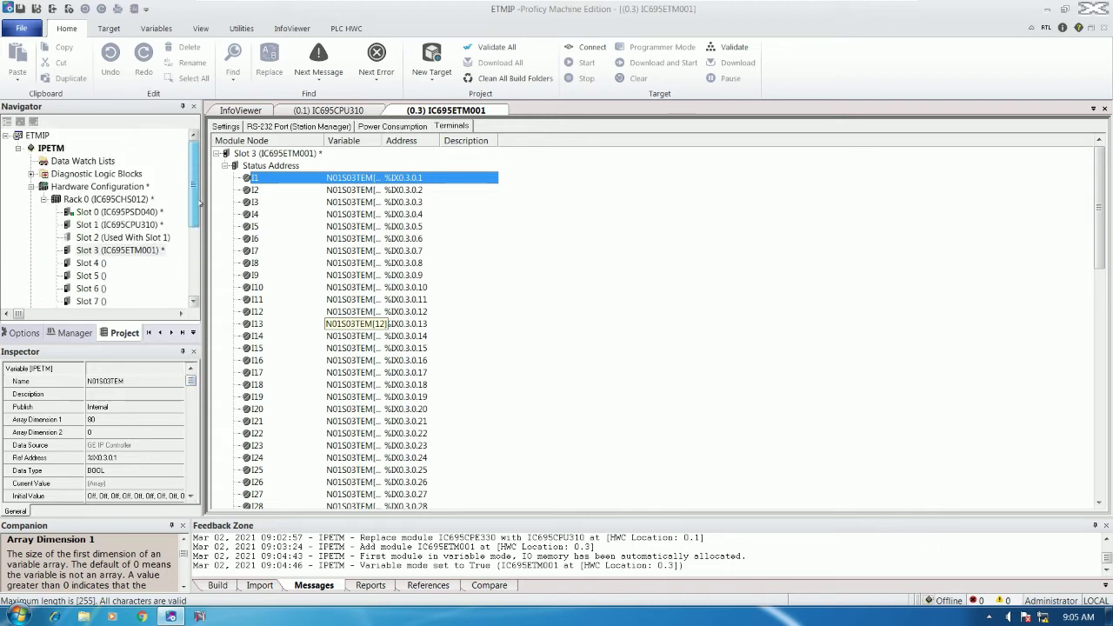
{"action": "scroll", "coordinate": [196, 209], "scroll_direction": "down", "scroll_amount": 4}
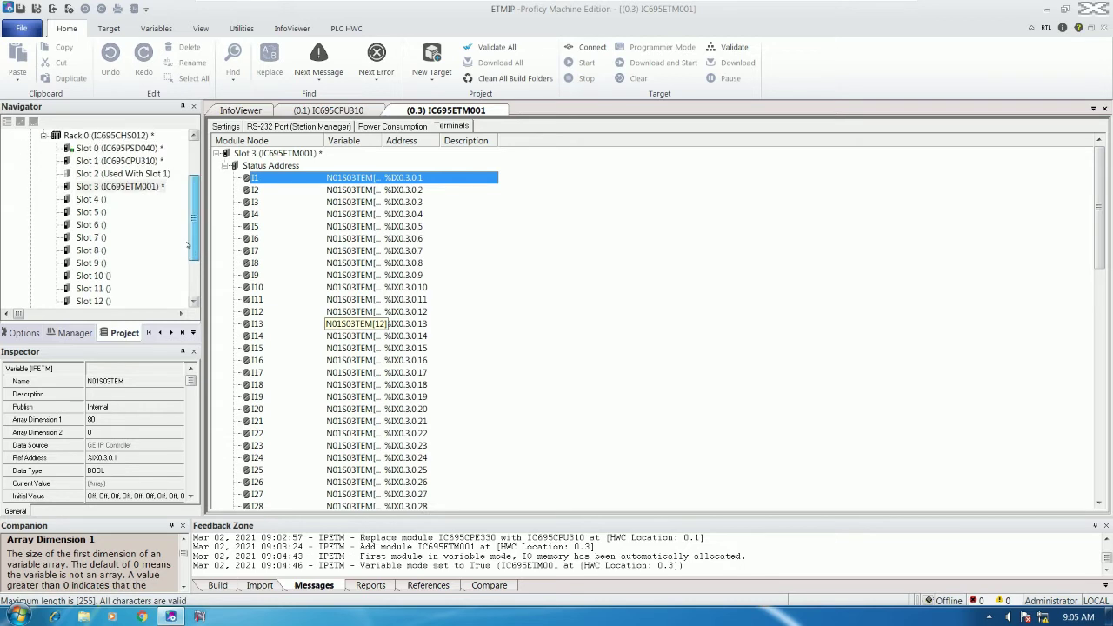
{"action": "scroll", "coordinate": [188, 235], "scroll_direction": "up", "scroll_amount": 3}
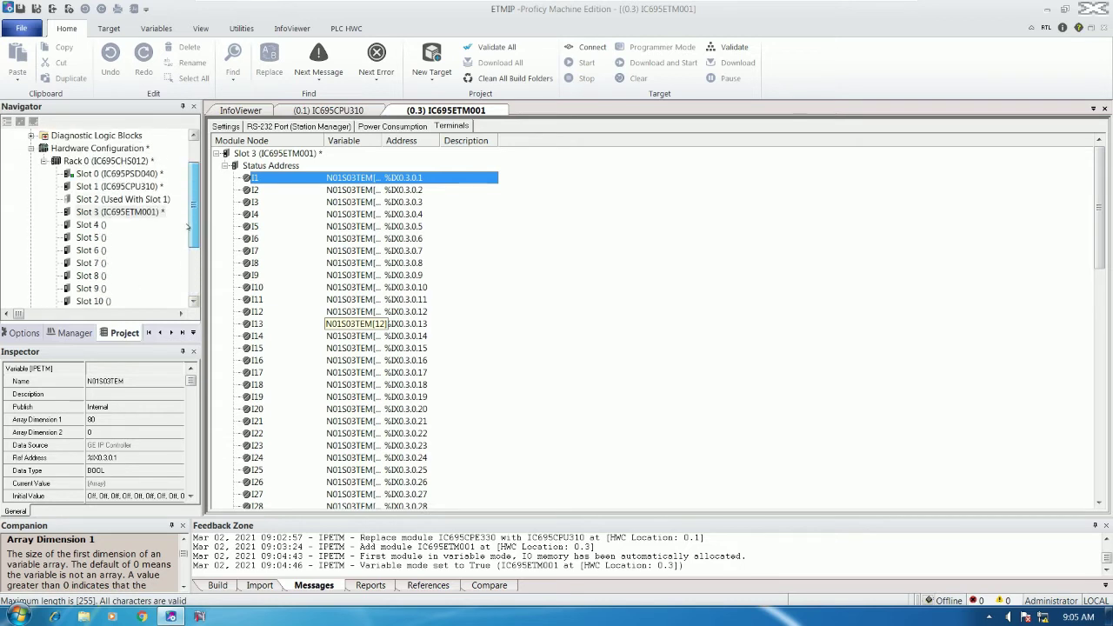
{"action": "scroll", "coordinate": [188, 227], "scroll_direction": "up", "scroll_amount": 2}
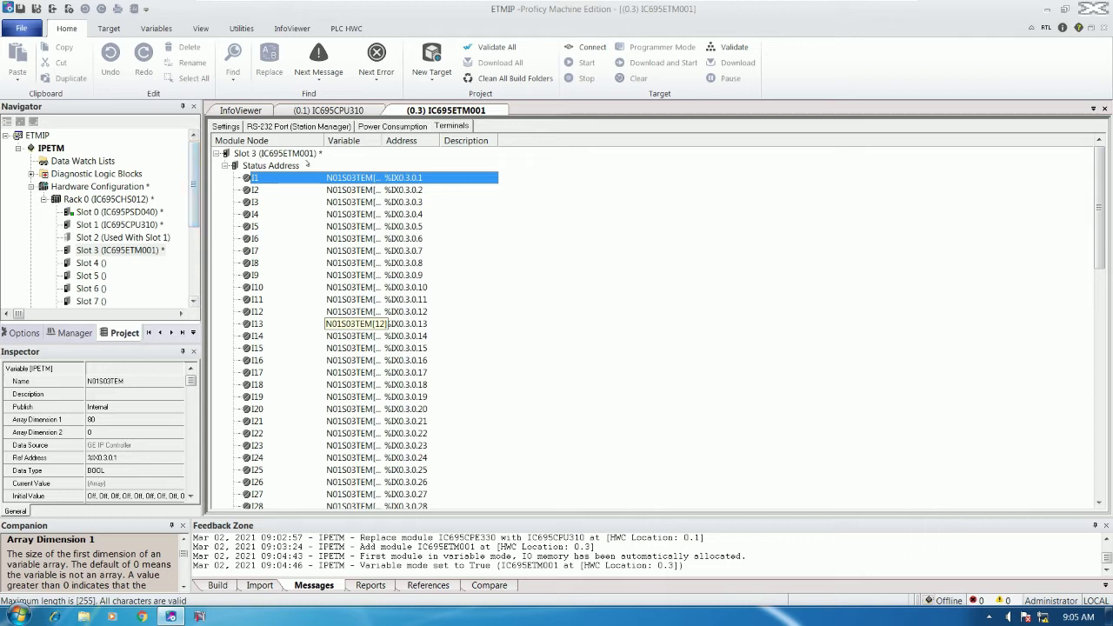
{"action": "left_click", "coordinate": [392, 126]}
{"action": "left_click", "coordinate": [298, 126]}
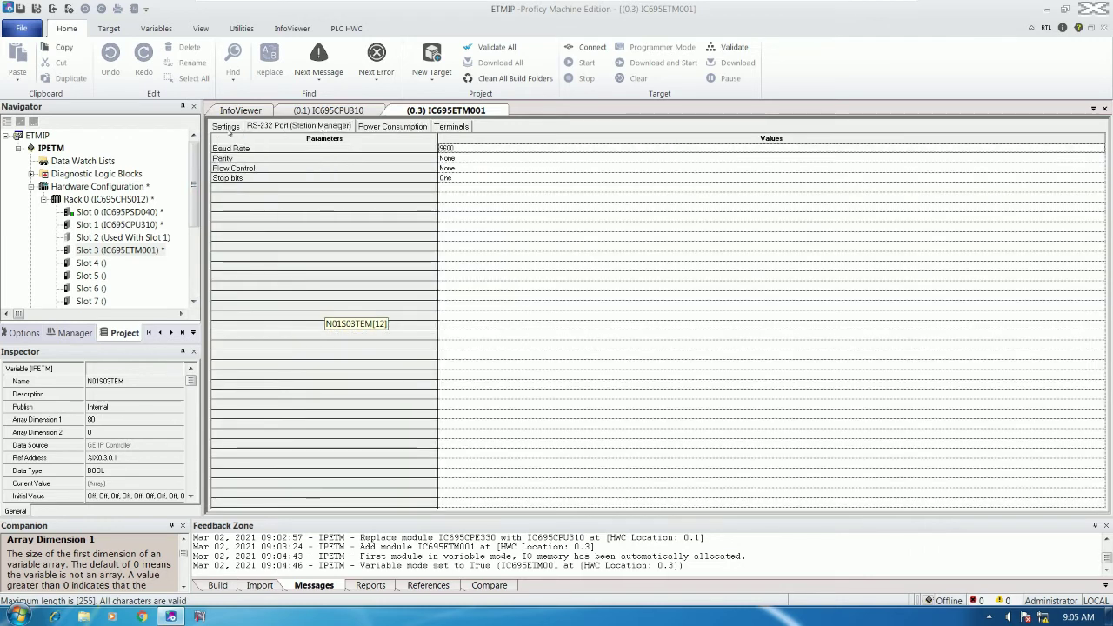
{"action": "left_click", "coordinate": [225, 126]}
{"action": "left_click", "coordinate": [121, 250]}
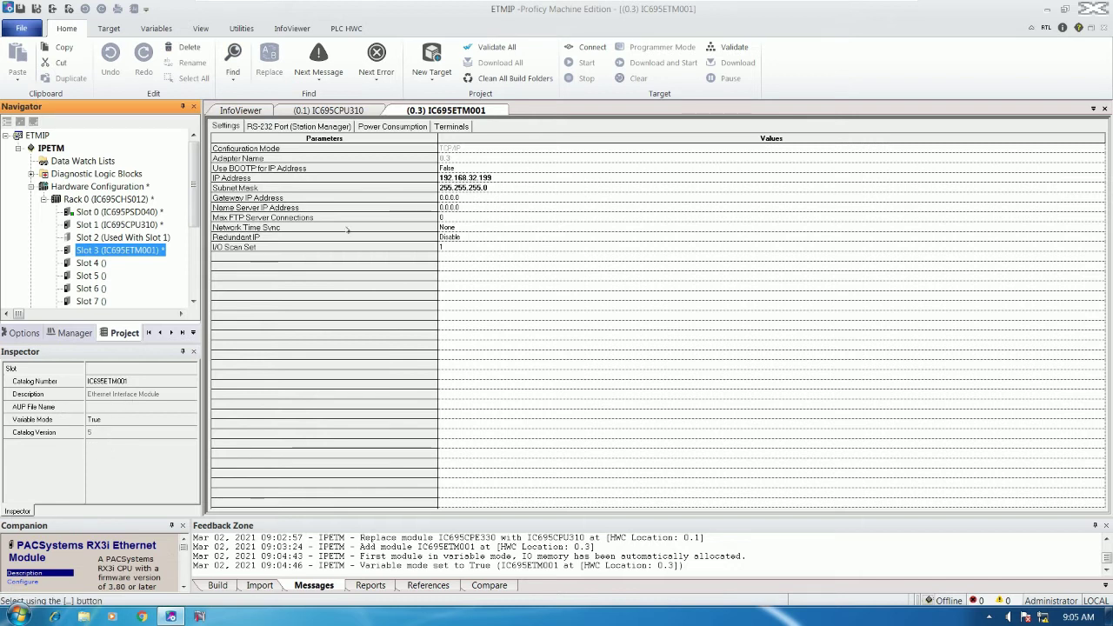
{"action": "left_click", "coordinate": [452, 126]}
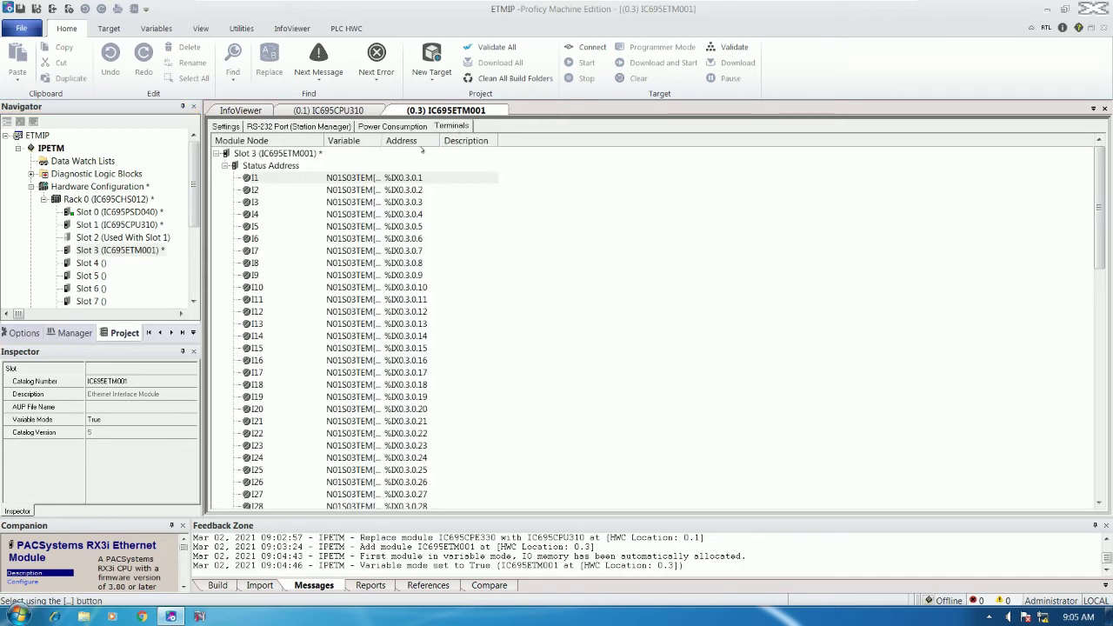
{"action": "left_click", "coordinate": [344, 180]}
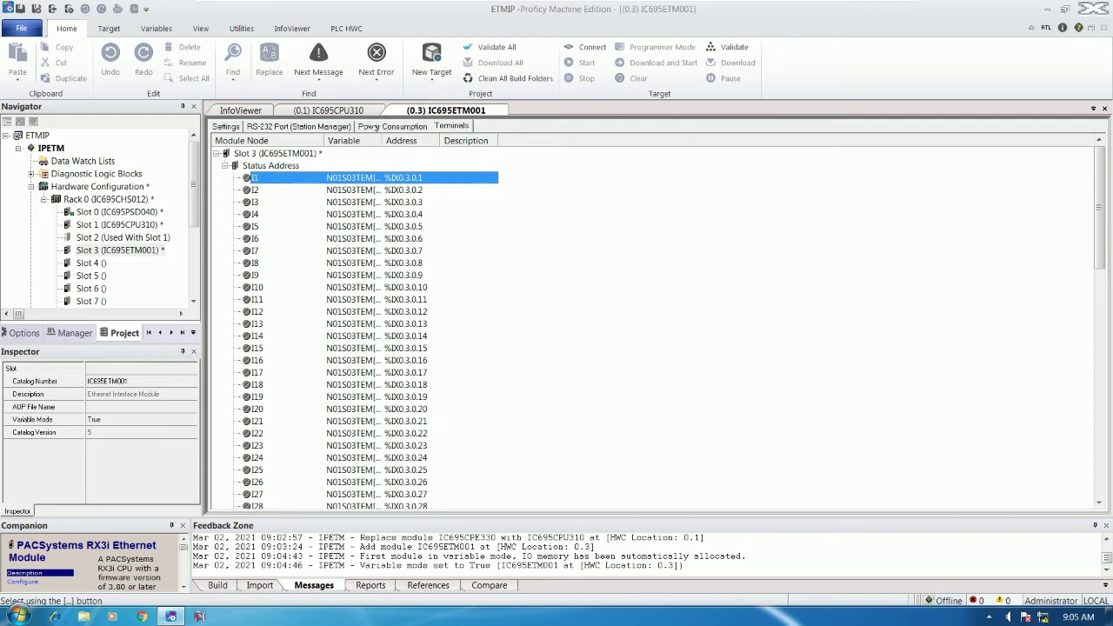
- Review the settings of the IC695CPU310 module and of the IC695ETM001 module in Slot 3
{"action": "key", "text": "ctrl+Tab"}
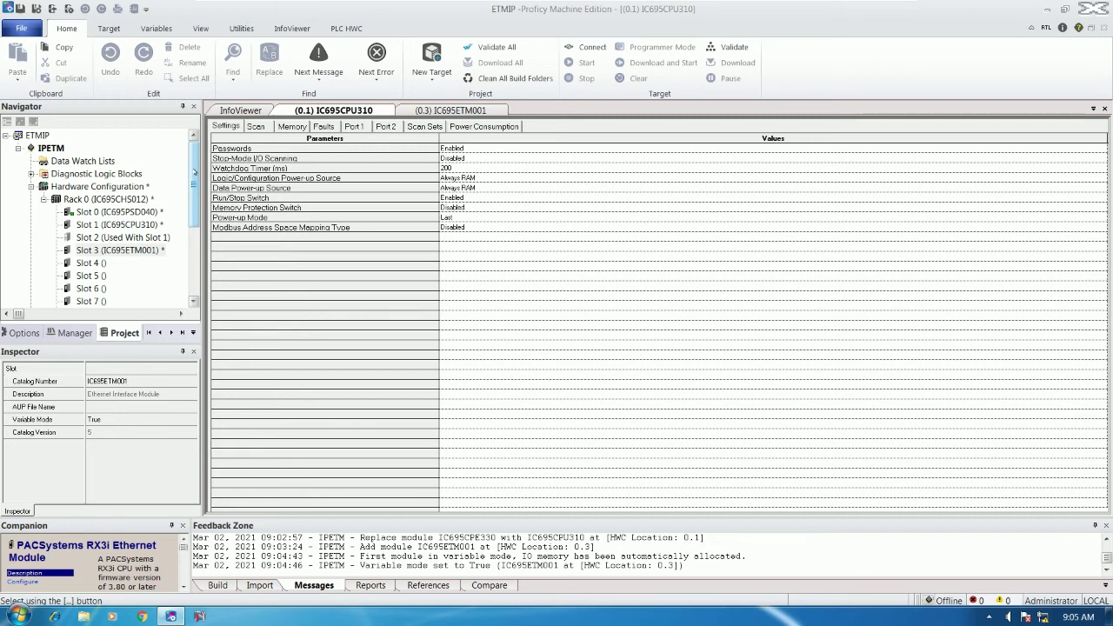
{"action": "left_click", "coordinate": [137, 250]}
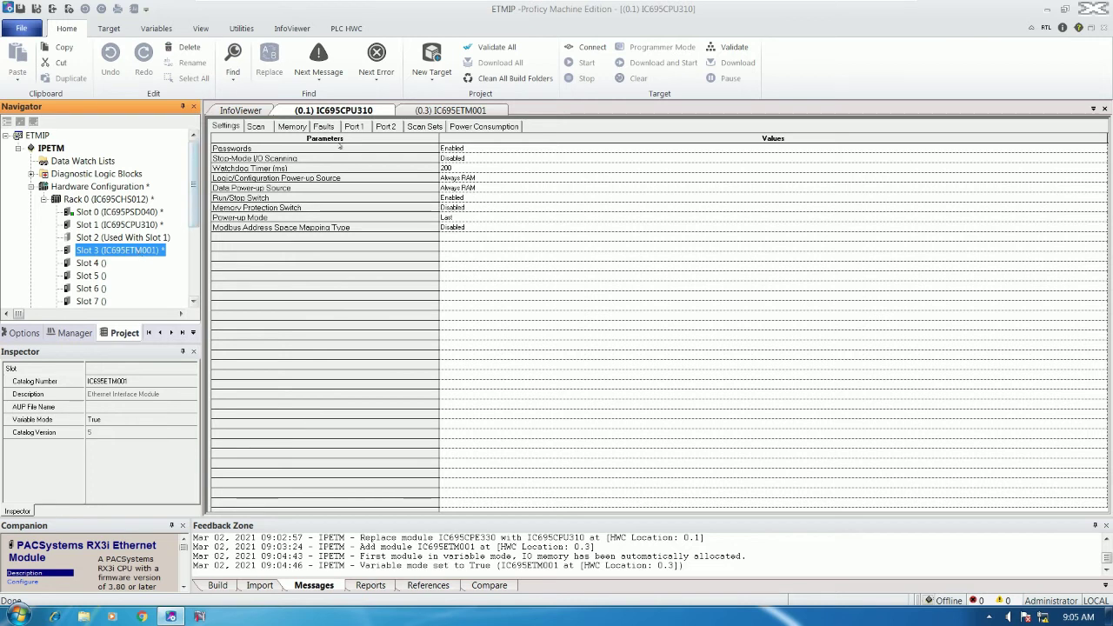
{"action": "left_click", "coordinate": [452, 110]}
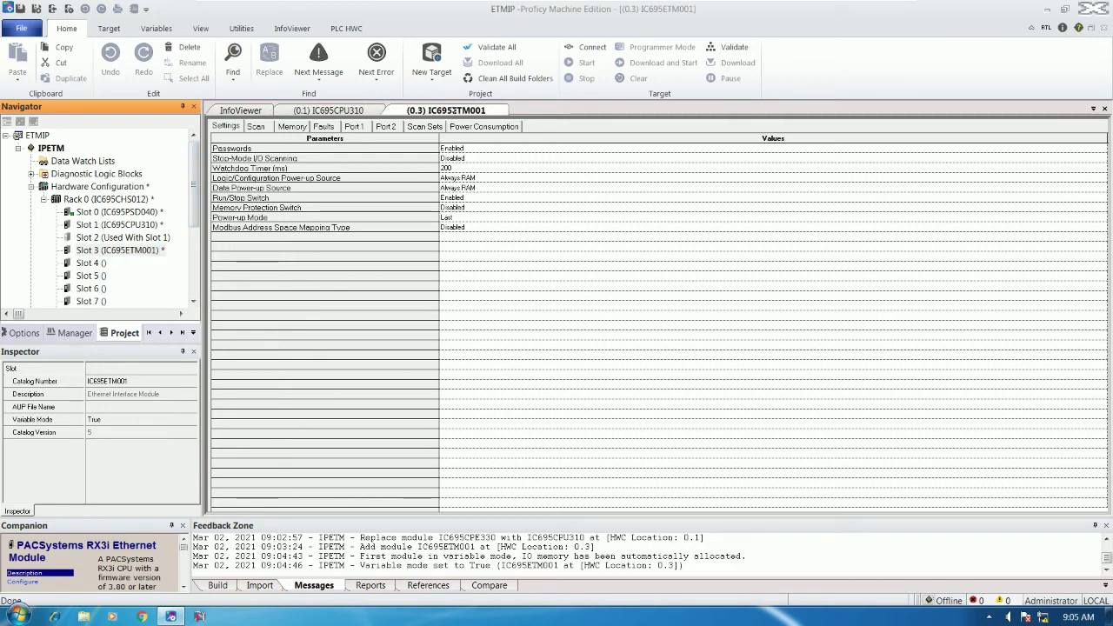
{"action": "left_click", "coordinate": [225, 127]}
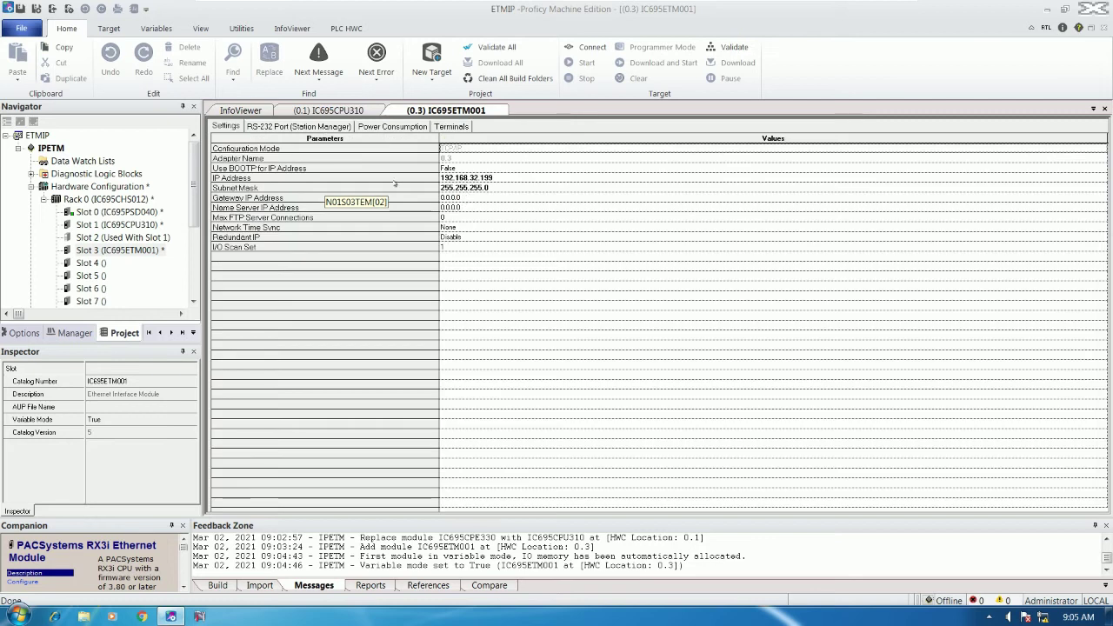
- Ping 192.168.32.199 from a Command Prompt, keeping the ETM001's IP address in view
{"action": "key", "text": "super+r"}
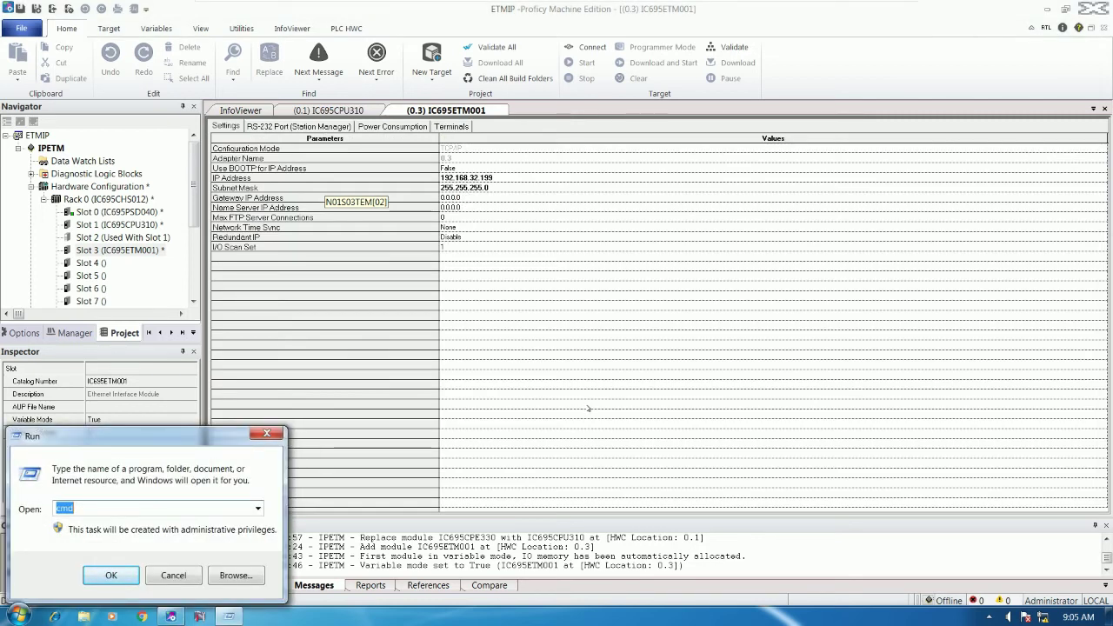
{"action": "key", "text": "Escape"}
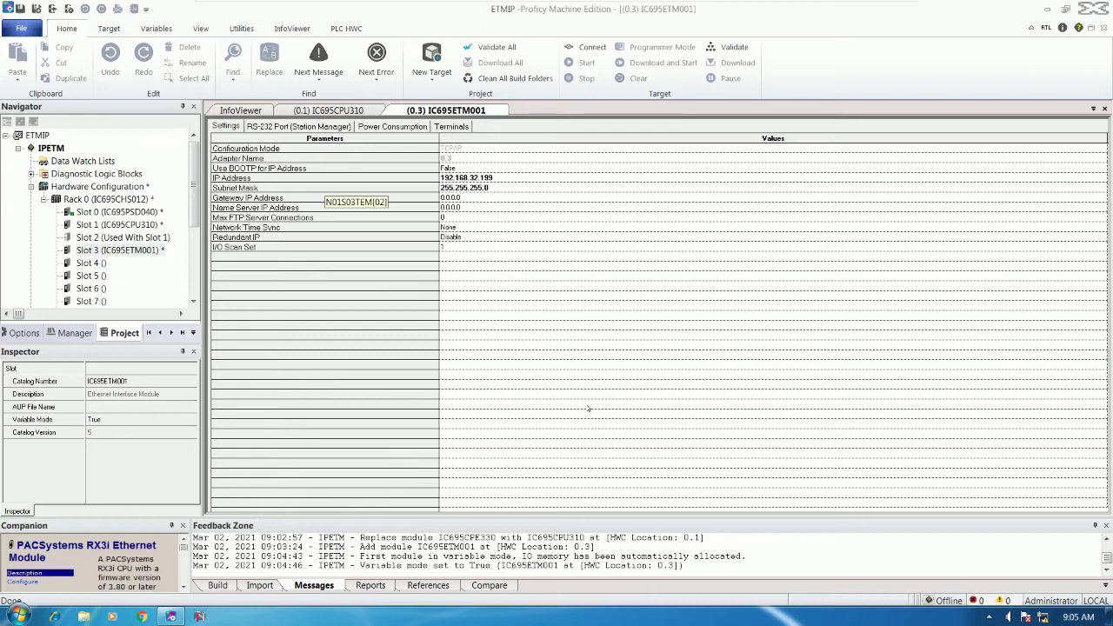
{"action": "key", "text": "super+r"}
{"action": "type", "text": "CMD"}
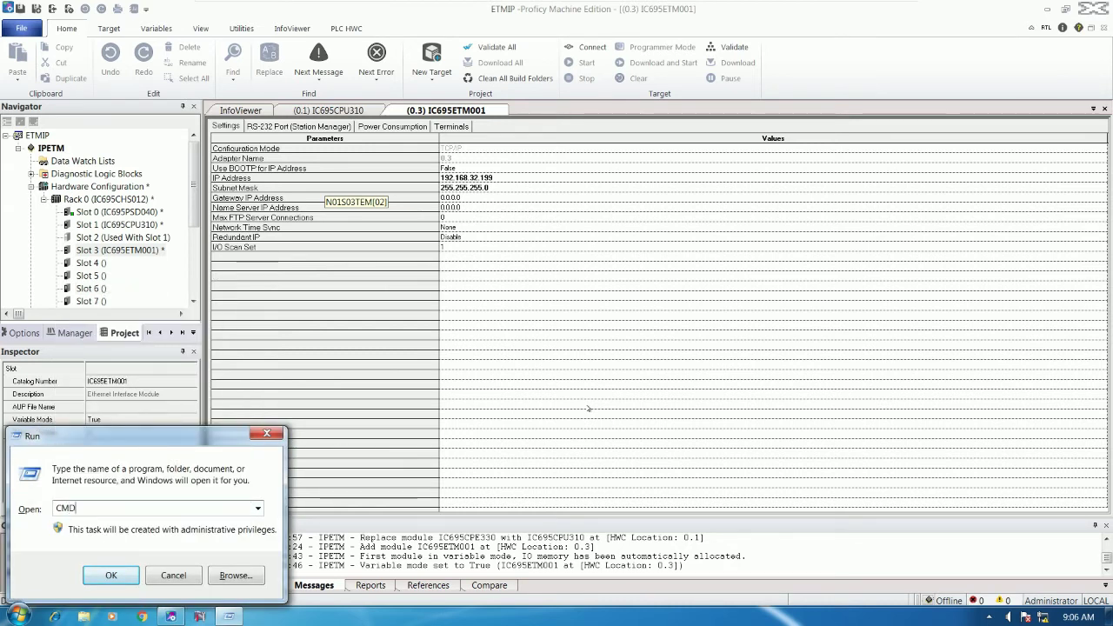
{"action": "key", "text": "Return"}
{"action": "type", "text": "ping"}
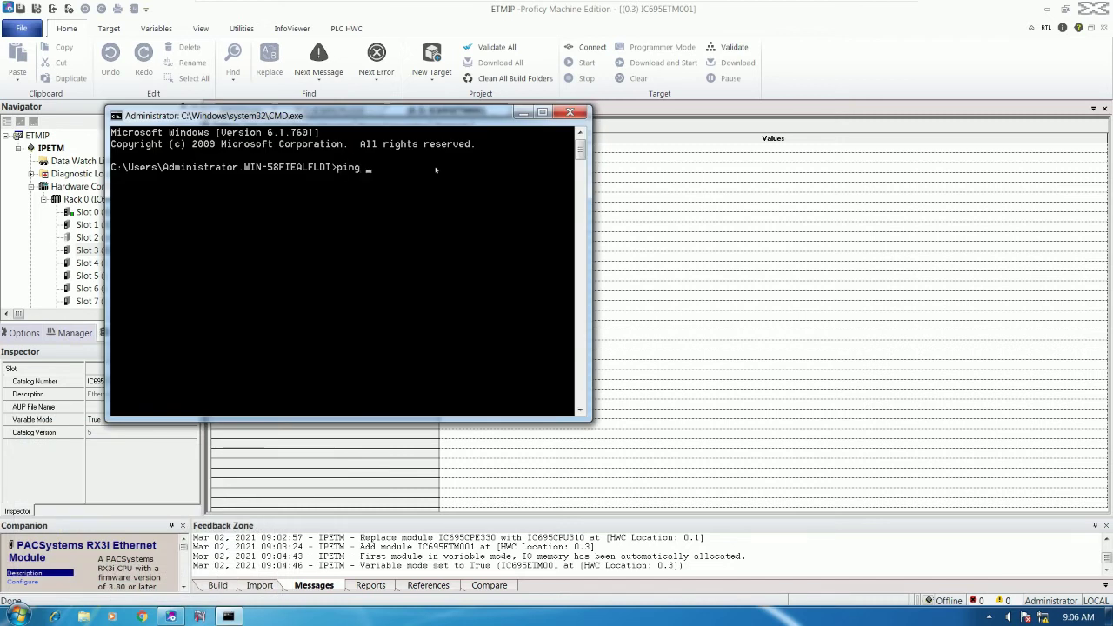
{"action": "left_click_drag", "start_coordinate": [460, 119], "coordinate": [783, 214]}
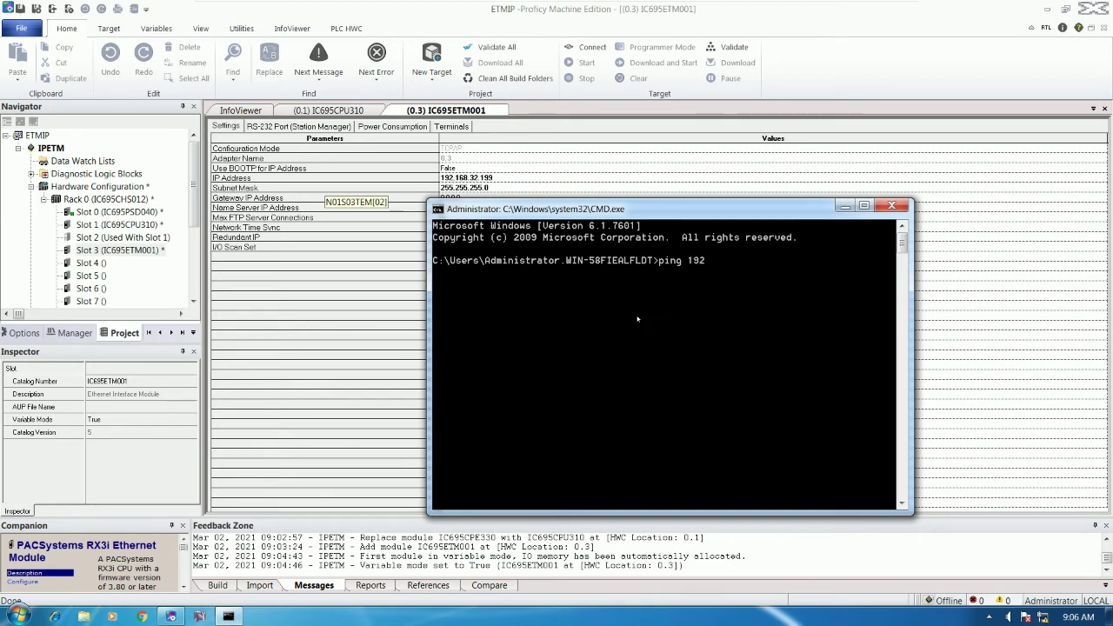
{"action": "type", "text": "192.168.32.199"}
{"action": "key", "text": "Return"}
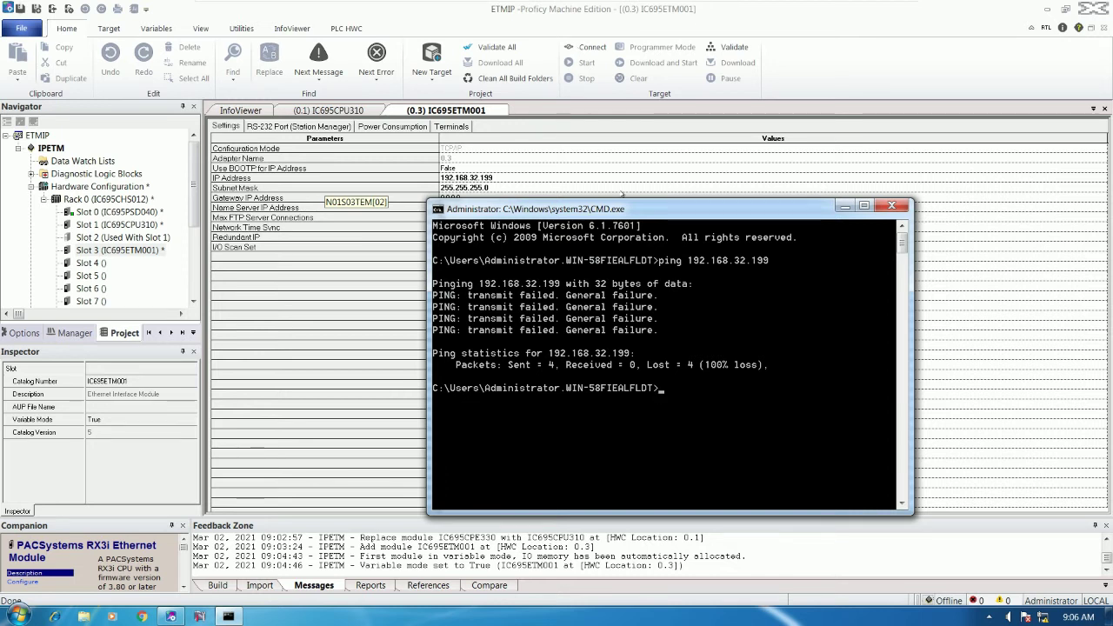
- Try to connect to the controller and recheck the ping output in the Command Prompt
{"action": "left_click", "coordinate": [588, 46]}
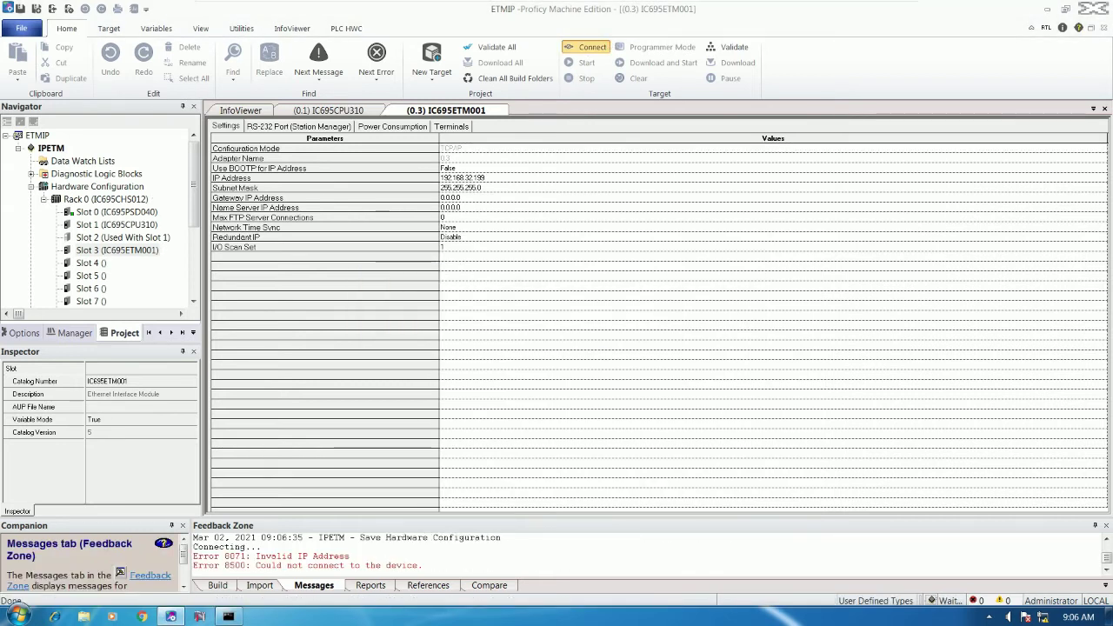
{"action": "left_click", "coordinate": [567, 327]}
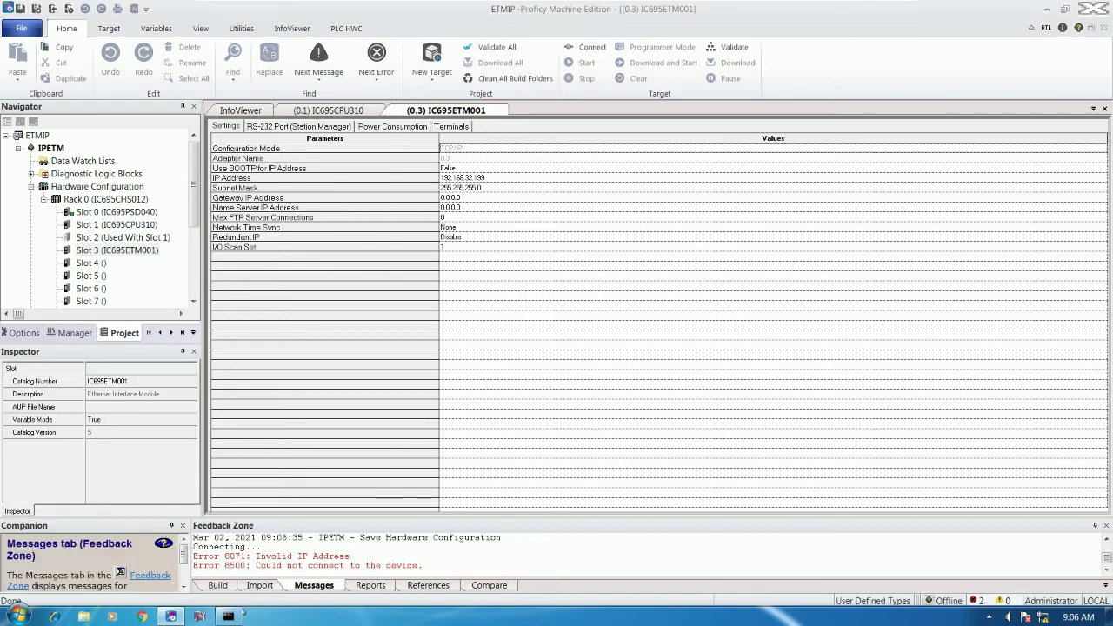
{"action": "left_click", "coordinate": [228, 616]}
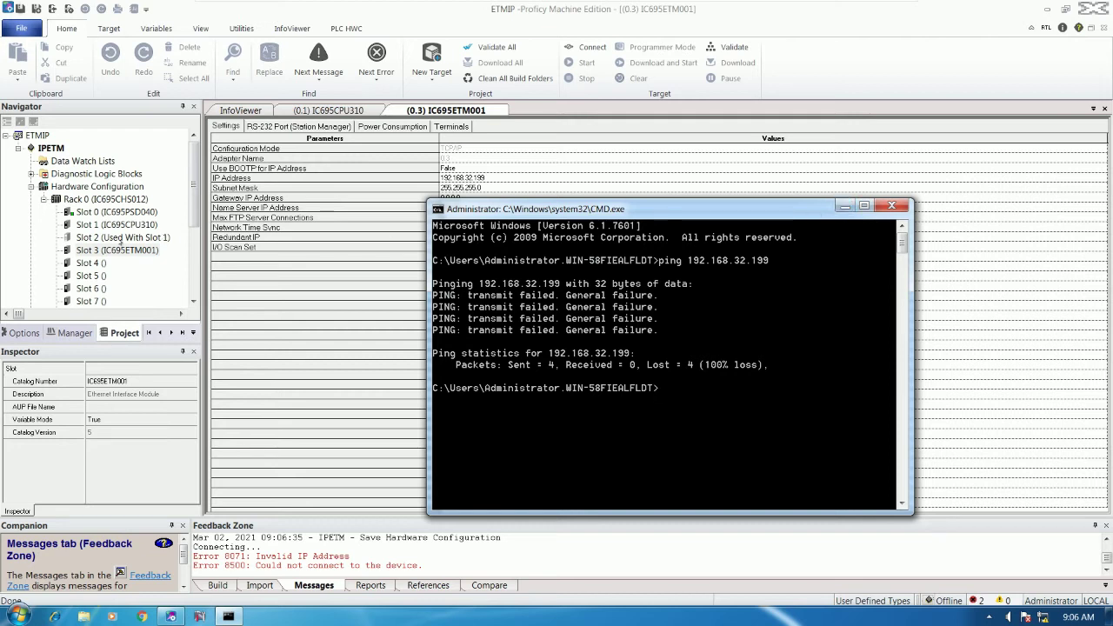
{"action": "left_click", "coordinate": [843, 206]}
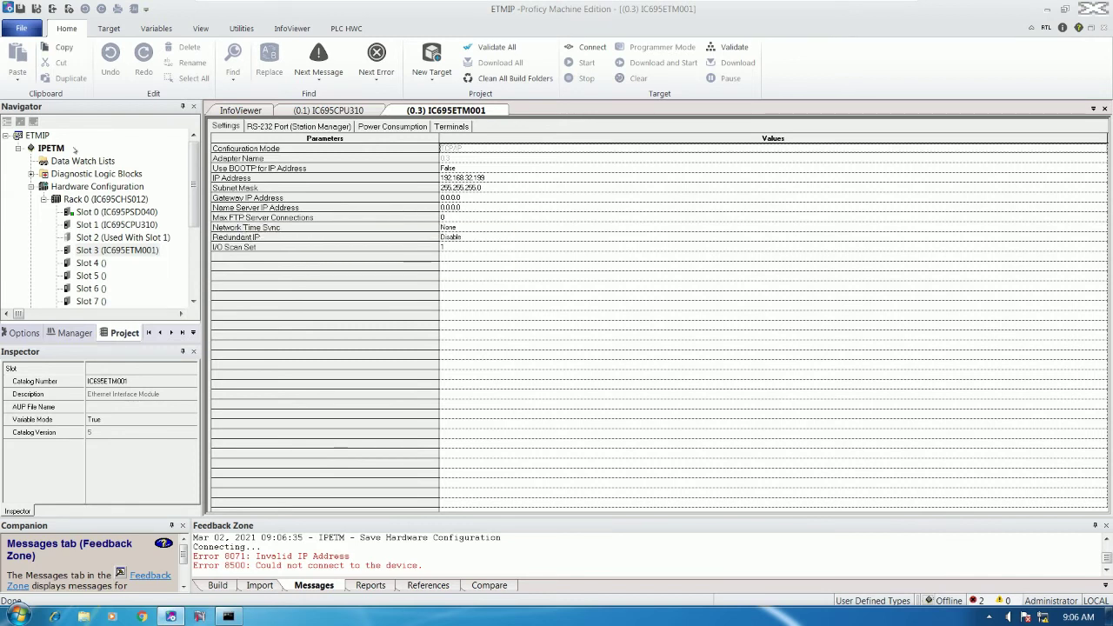
- Open the Set Temporary IP Address utility for the IPETM target and move its window clear of the ETM001 parameter names
{"action": "left_click", "coordinate": [50, 149]}
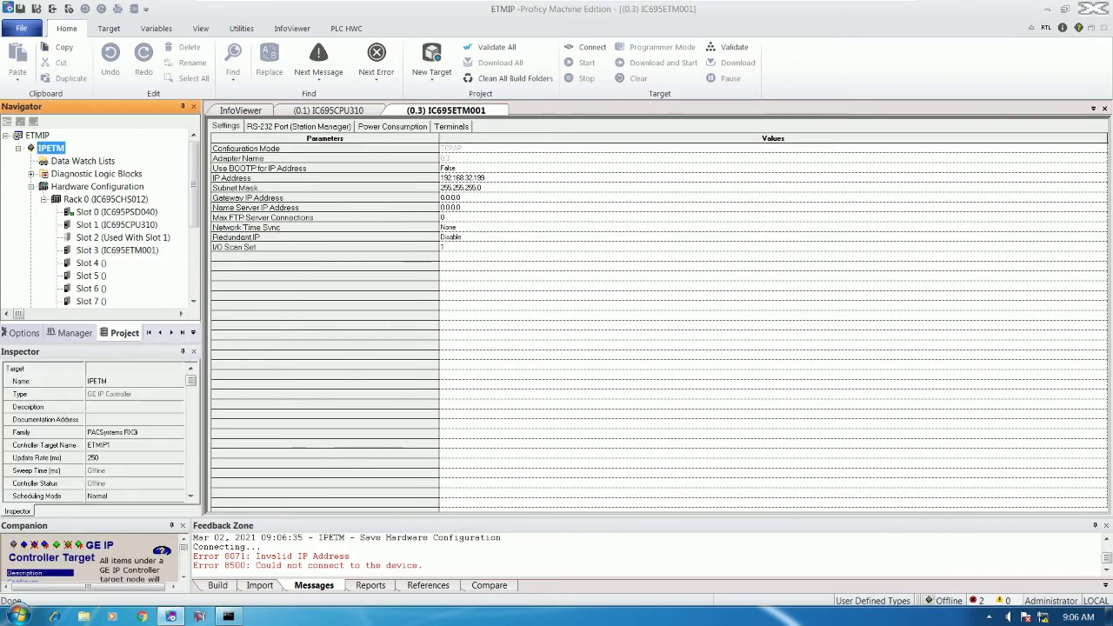
{"action": "right_click", "coordinate": [52, 149]}
{"action": "mouse_move", "coordinate": [131, 341]}
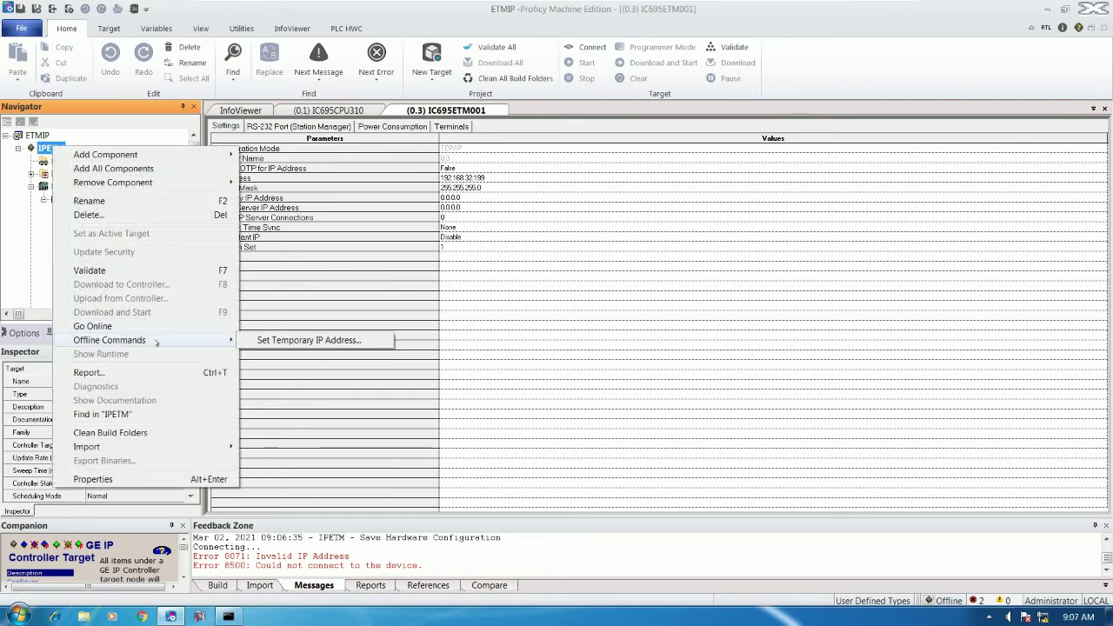
{"action": "left_click", "coordinate": [296, 341]}
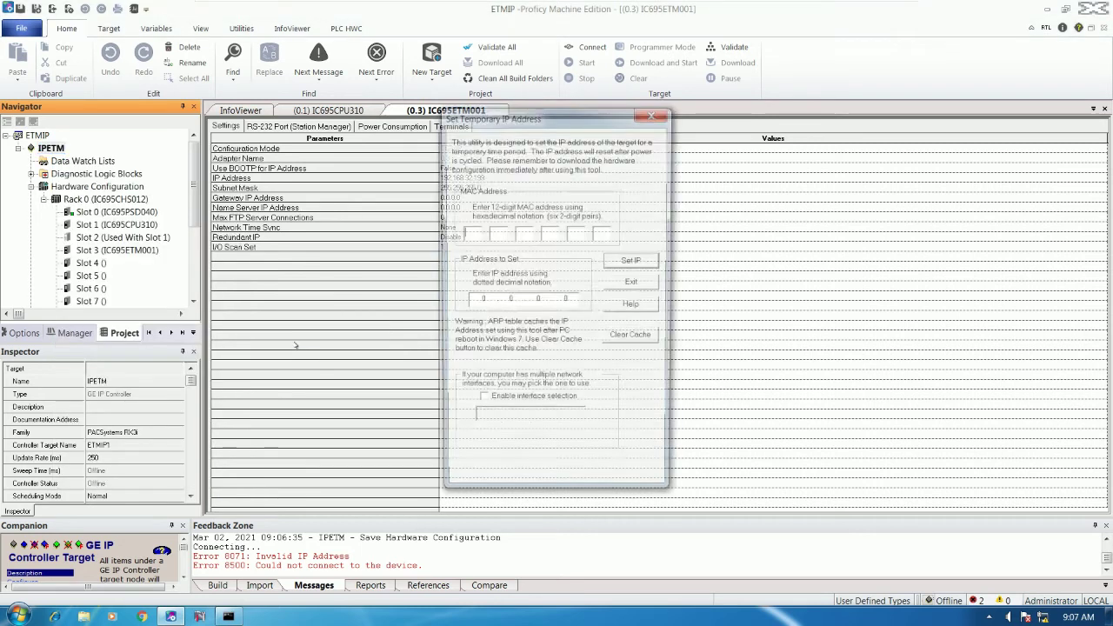
{"action": "left_click_drag", "start_coordinate": [576, 117], "coordinate": [658, 134]}
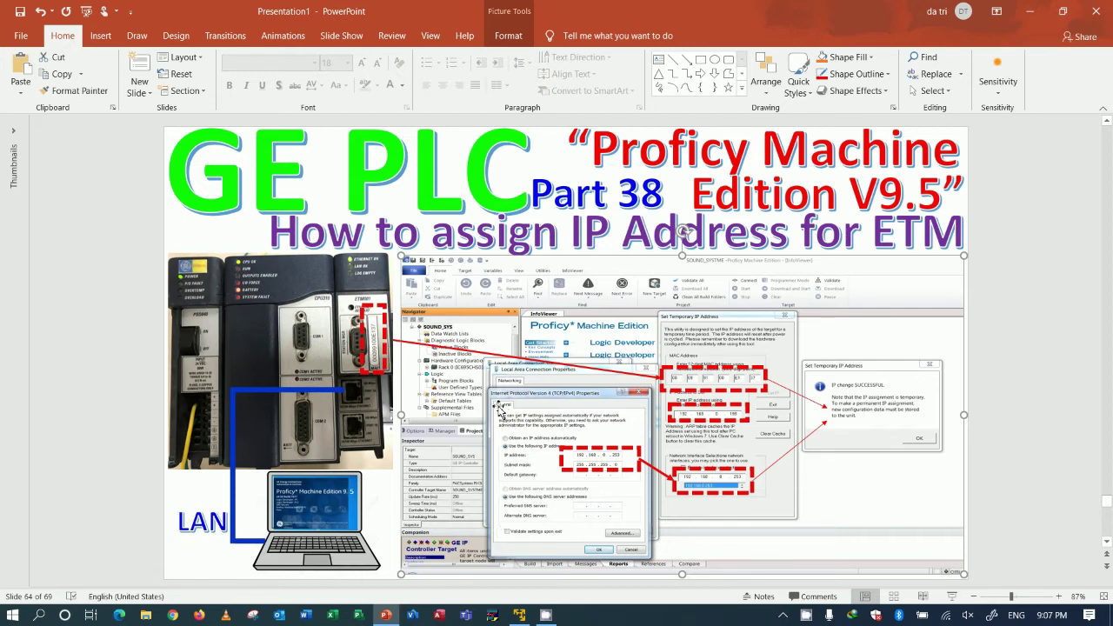
- Switch to the PowerPoint slide and examine the MAC address label and Ethernet ports on the ETM001 photo
{"action": "scroll", "coordinate": [384, 389], "scroll_direction": "up", "scroll_amount": 4}
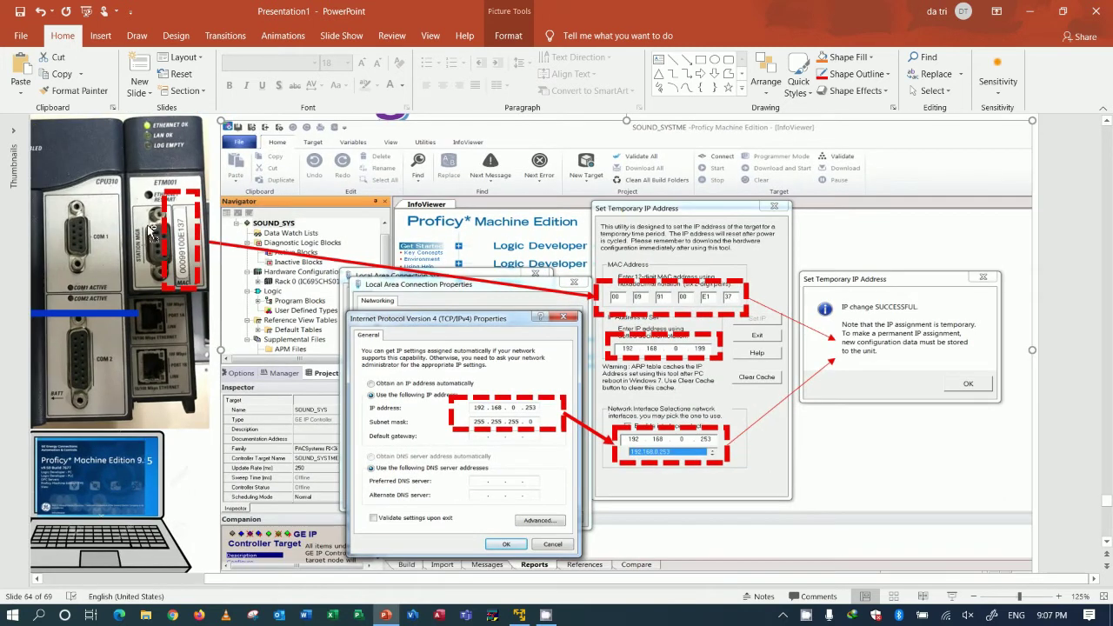
{"action": "scroll", "coordinate": [148, 230], "scroll_direction": "up", "scroll_amount": 2}
{"action": "left_click_drag", "start_coordinate": [374, 580], "coordinate": [165, 580]}
{"action": "scroll", "coordinate": [387, 565], "scroll_direction": "up", "scroll_amount": 5}
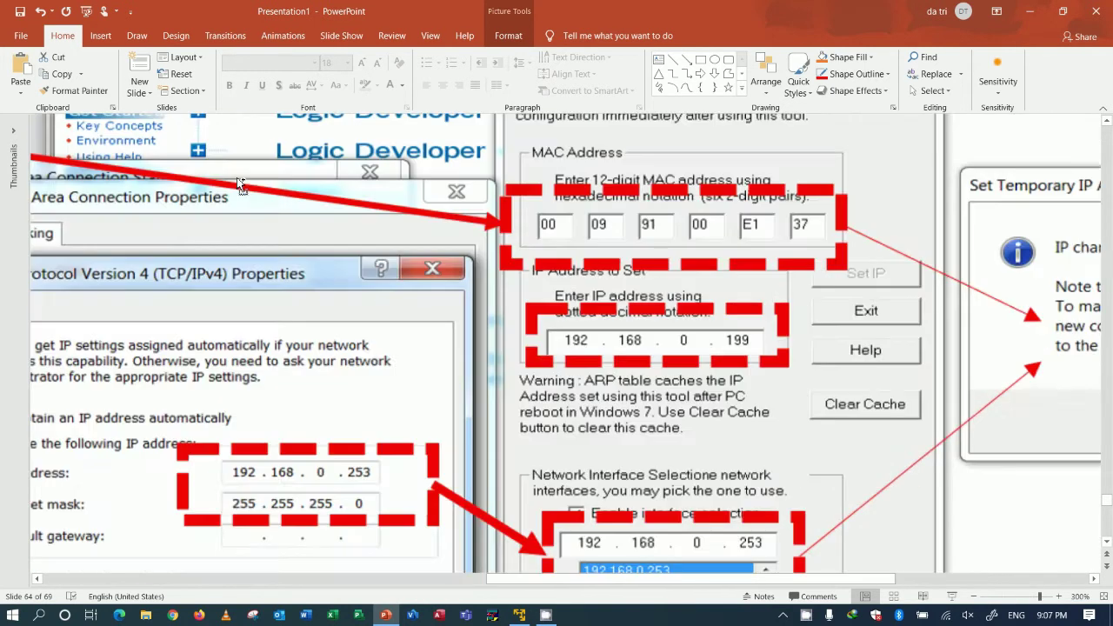
{"action": "left_click_drag", "start_coordinate": [532, 586], "coordinate": [69, 572]}
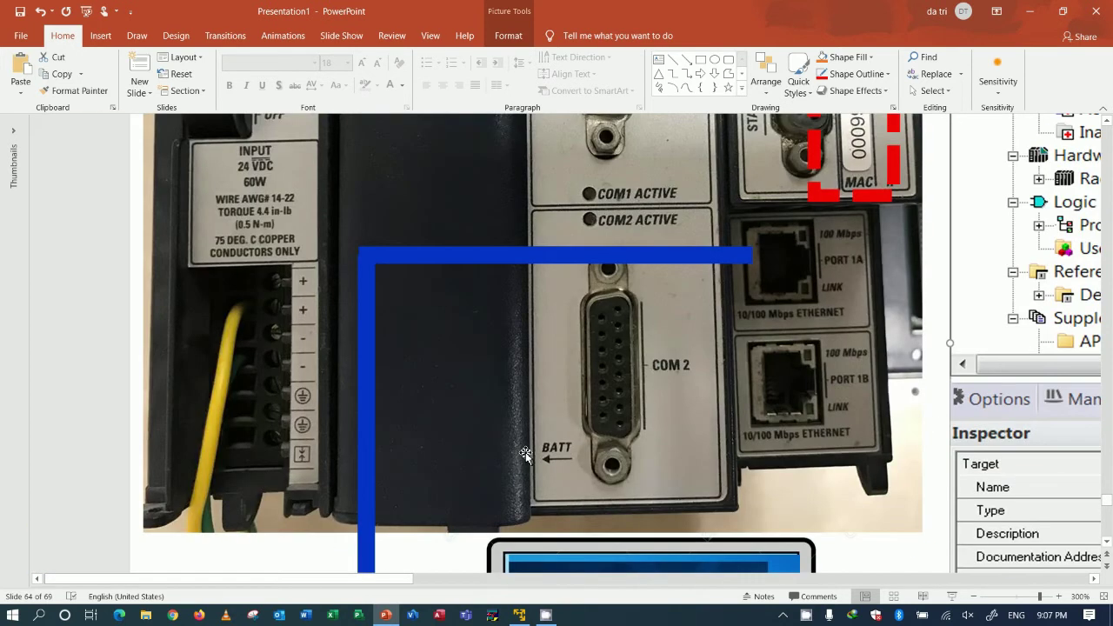
{"action": "scroll", "coordinate": [609, 442], "scroll_direction": "up", "scroll_amount": 2}
{"action": "scroll", "coordinate": [609, 441], "scroll_direction": "up", "scroll_amount": 5}
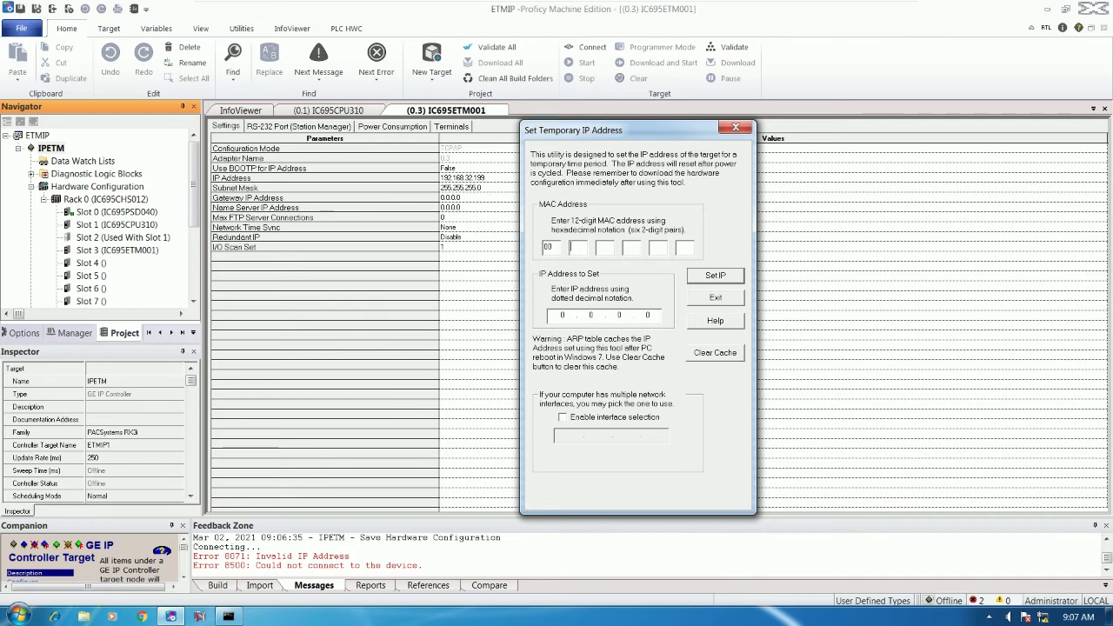
- Enter MAC address 00 09 91 00 E1 37 and the IP address to set, 192.168.32.199, for the temporary assignment
{"action": "type", "text": "99"}
{"action": "key", "text": "Tab"}
{"action": "type", "text": "1"}
{"action": "type", "text": "1"}
{"action": "type", "text": "0"}
{"action": "type", "text": "37"}
{"action": "key", "text": "Tab"}
{"action": "type", "text": "192.168.32.199"}
- Open the Local Area Connection's Internet Protocol Version 4 properties in Windows and choose to use a manually specified IP address
{"action": "mouse_move", "coordinate": [1051, 616]}
{"action": "right_click", "coordinate": [1043, 616]}
{"action": "left_click", "coordinate": [1013, 603]}
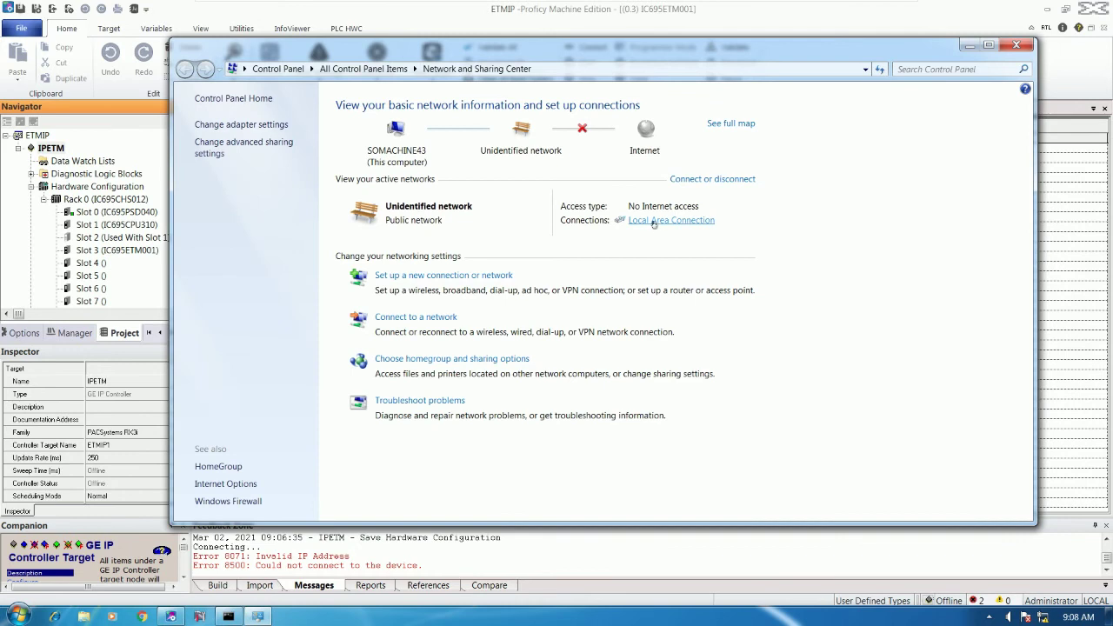
{"action": "left_click", "coordinate": [643, 220]}
{"action": "left_click", "coordinate": [496, 421]}
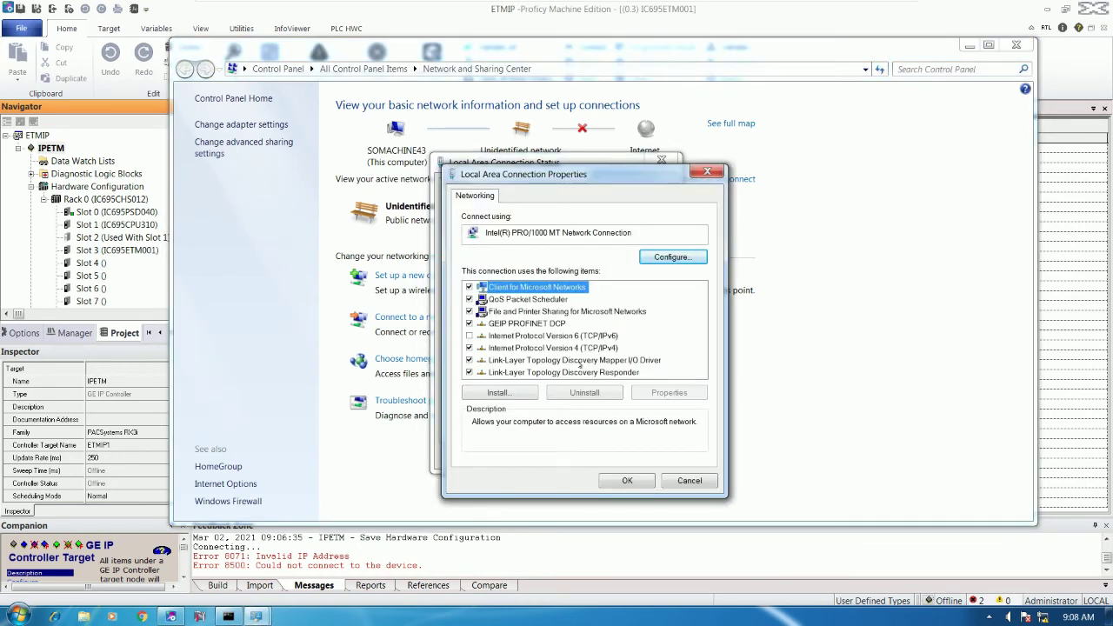
{"action": "double_click", "coordinate": [522, 347]}
{"action": "left_click", "coordinate": [522, 326]}
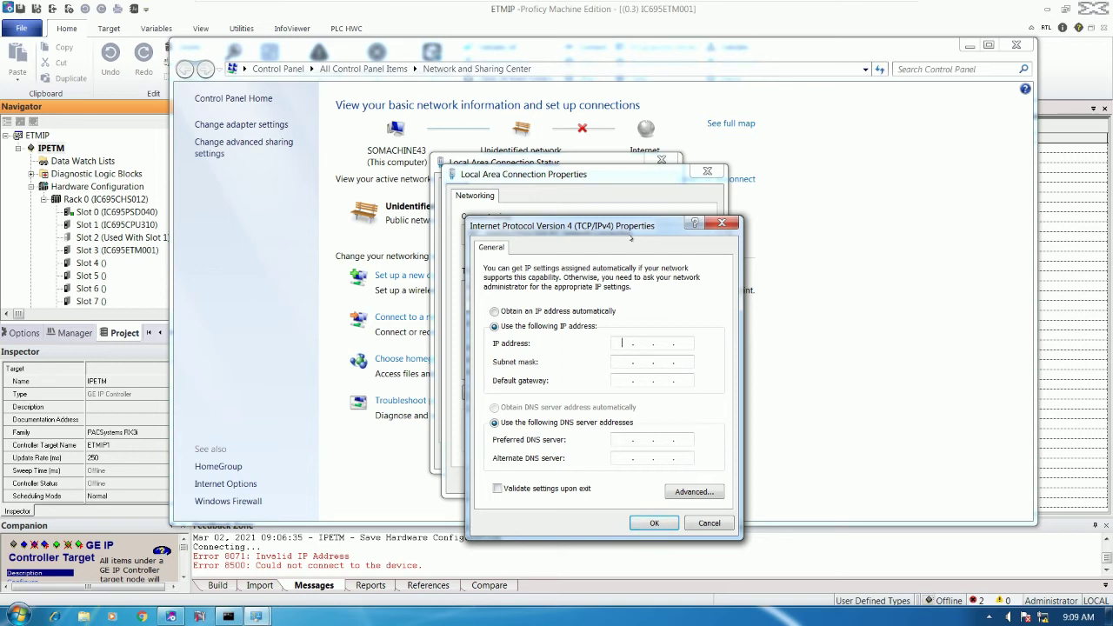
- Set the PC's IPv4 address to 192.168.32.244, fill in the subnet mask, and apply the connection settings
{"action": "type", "text": "192 . 168 . 32 . 244"}
{"action": "key", "text": "Tab"}
{"action": "type", "text": "255"}
{"action": "left_click", "coordinate": [654, 522]}
{"action": "left_click", "coordinate": [638, 479]}
{"action": "left_click", "coordinate": [648, 456]}
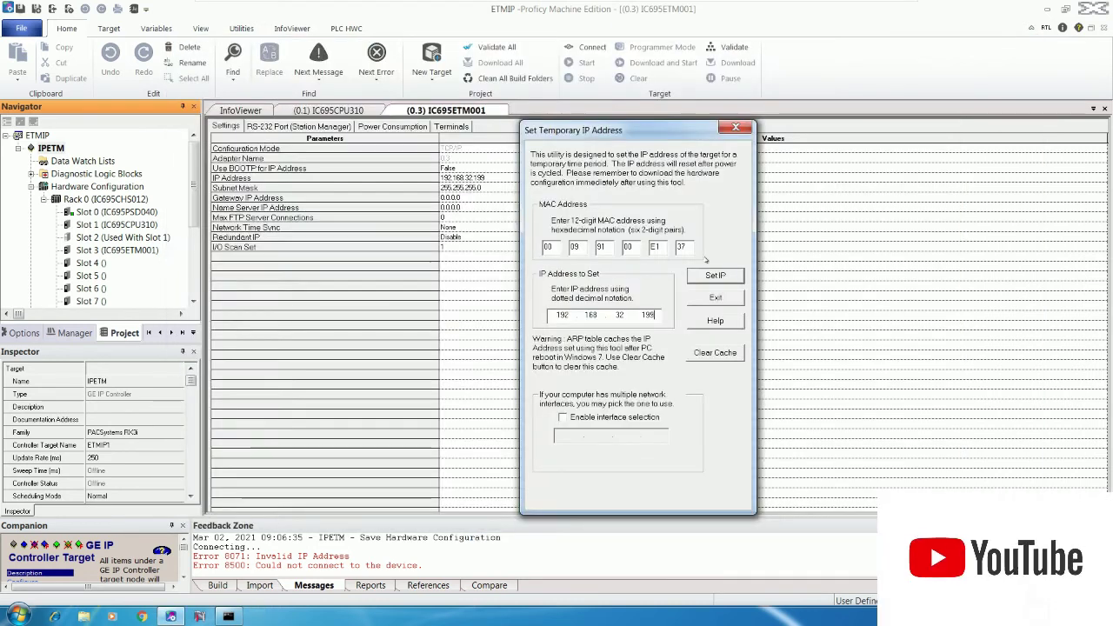
- Check the Windows Firewall on/off settings for private and public networks in the Control Panel
{"action": "left_click", "coordinate": [25, 603]}
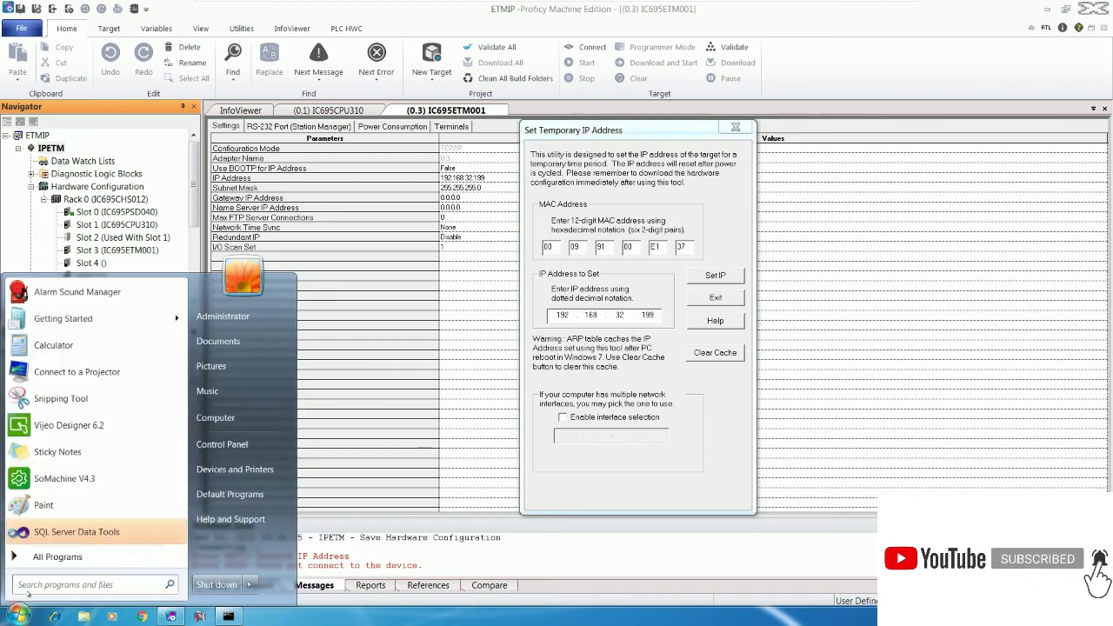
{"action": "left_click", "coordinate": [221, 444]}
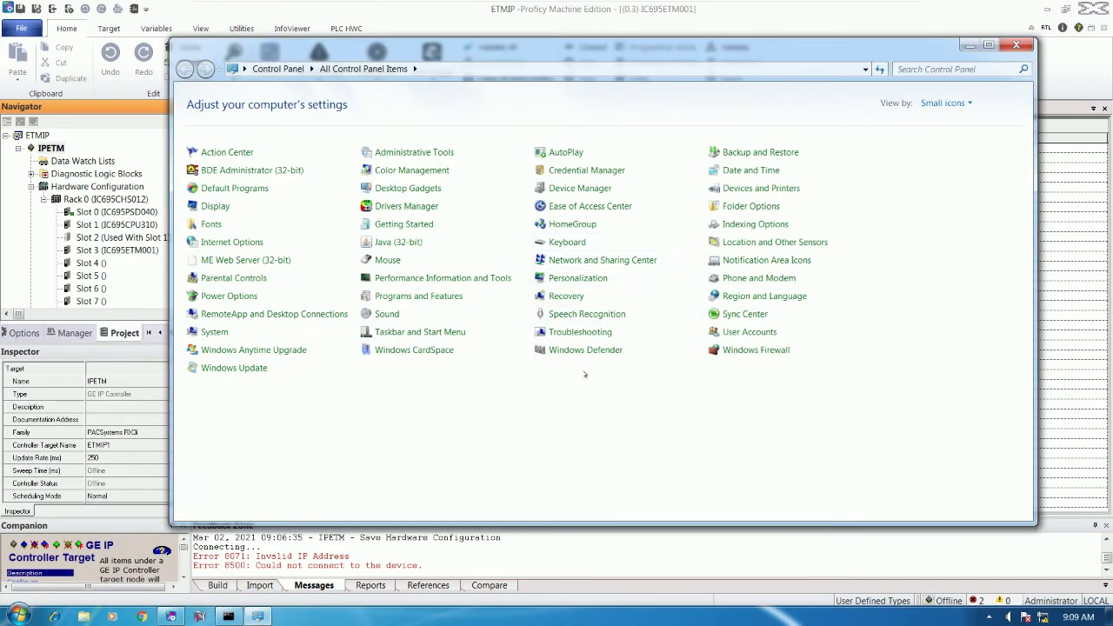
{"action": "left_click", "coordinate": [746, 350]}
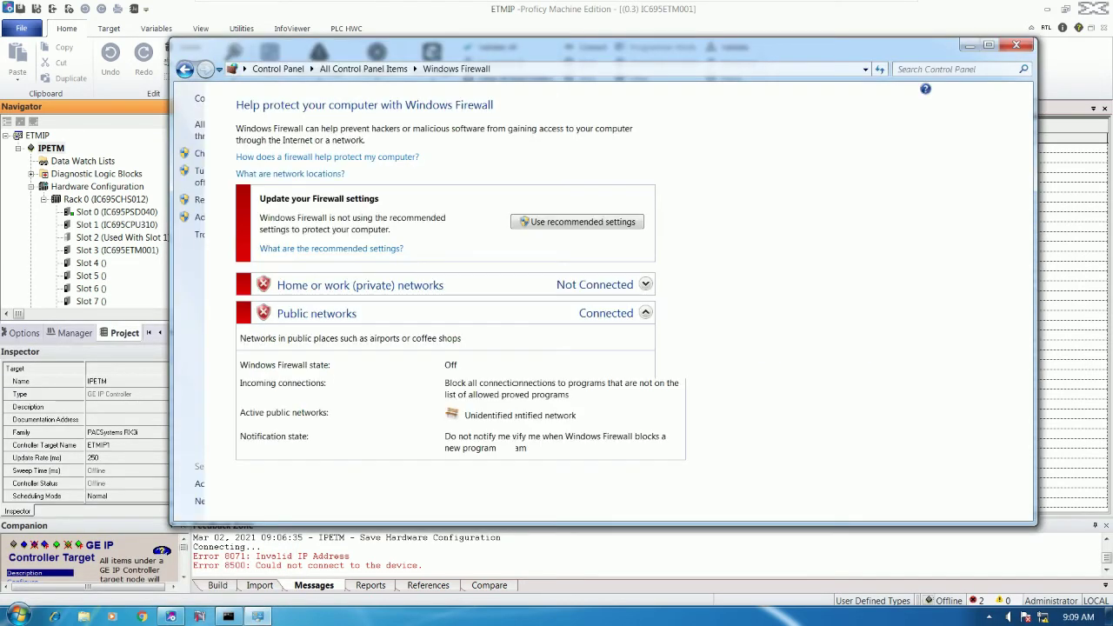
{"action": "left_click", "coordinate": [237, 172]}
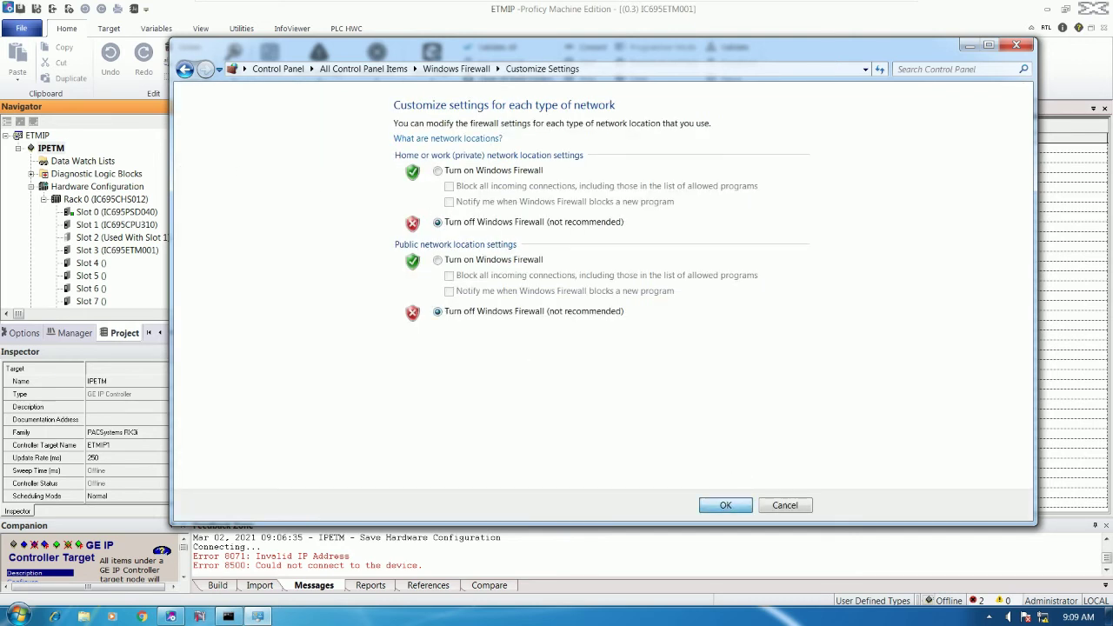
{"action": "left_click", "coordinate": [725, 505]}
{"action": "left_click", "coordinate": [1014, 45]}
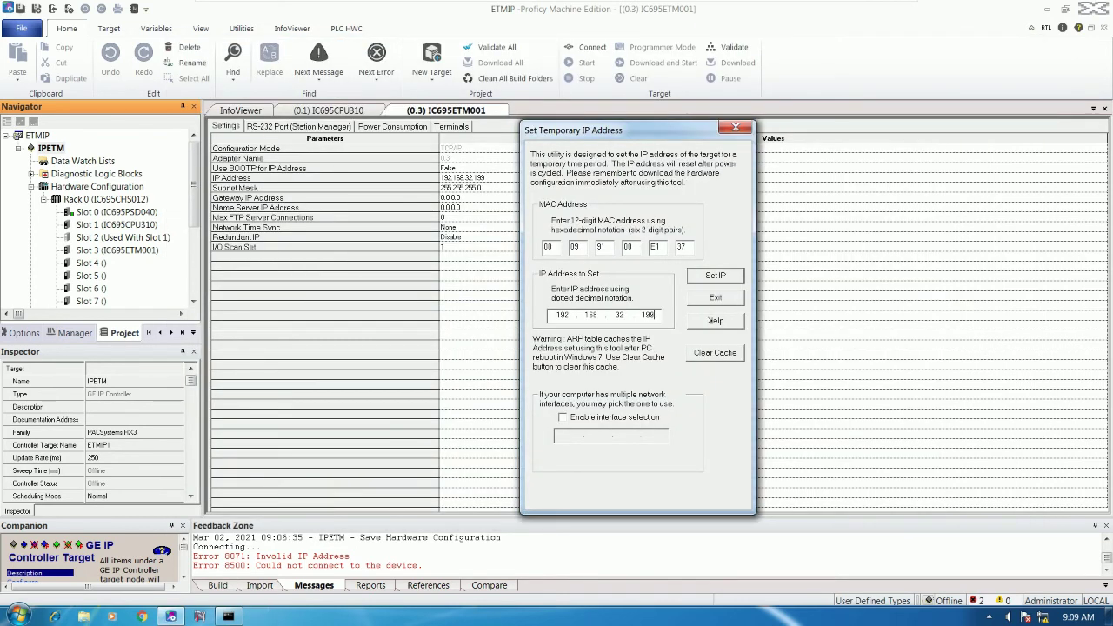
- Enable interface selection for the temporary IP utility, pick the 192.168.32.244 network interface, and compare it with the IP address to set
{"action": "left_click", "coordinate": [583, 419]}
{"action": "left_click", "coordinate": [612, 435]}
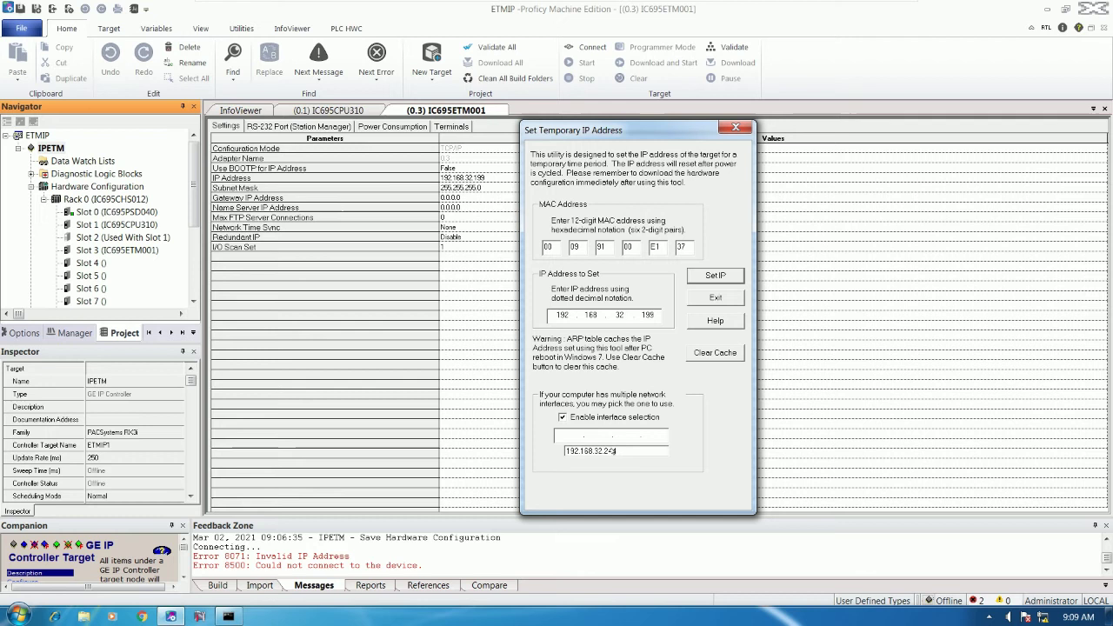
{"action": "double_click", "coordinate": [569, 434]}
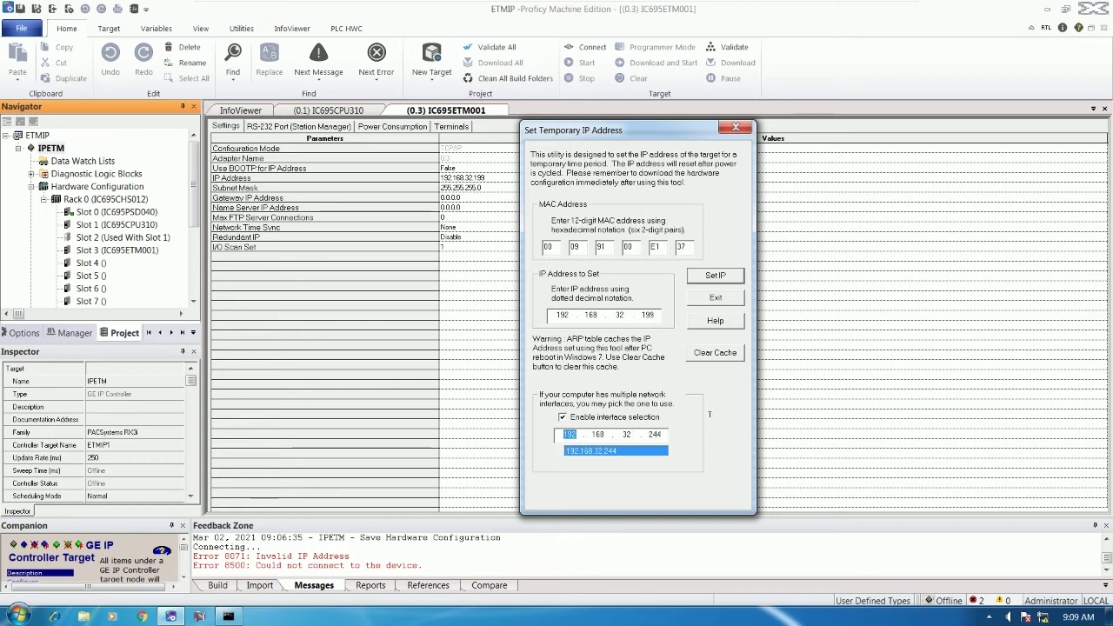
{"action": "double_click", "coordinate": [652, 434]}
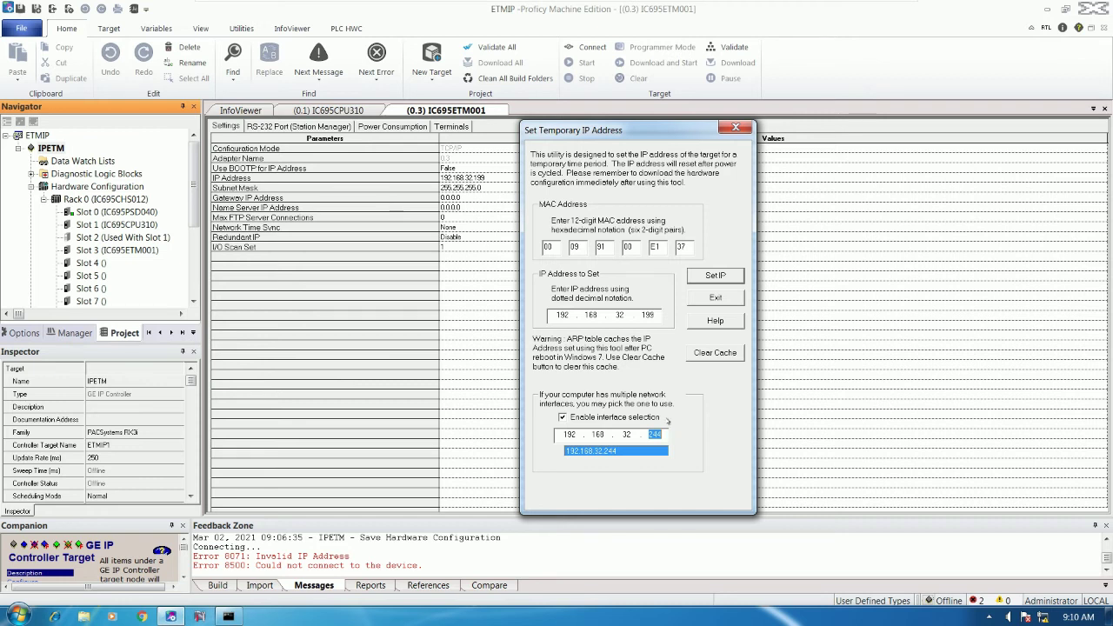
{"action": "double_click", "coordinate": [620, 314]}
{"action": "double_click", "coordinate": [626, 434]}
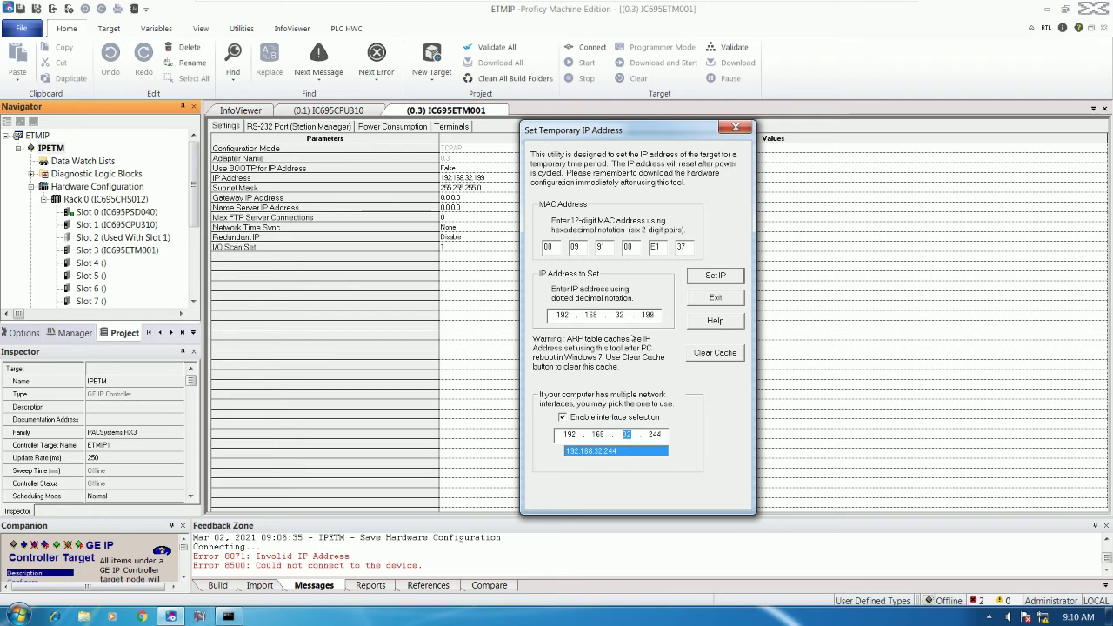
- Set the temporary IP address 192.168.32.199 on the Ethernet module and acknowledge the utility's messages
{"action": "left_click", "coordinate": [715, 275]}
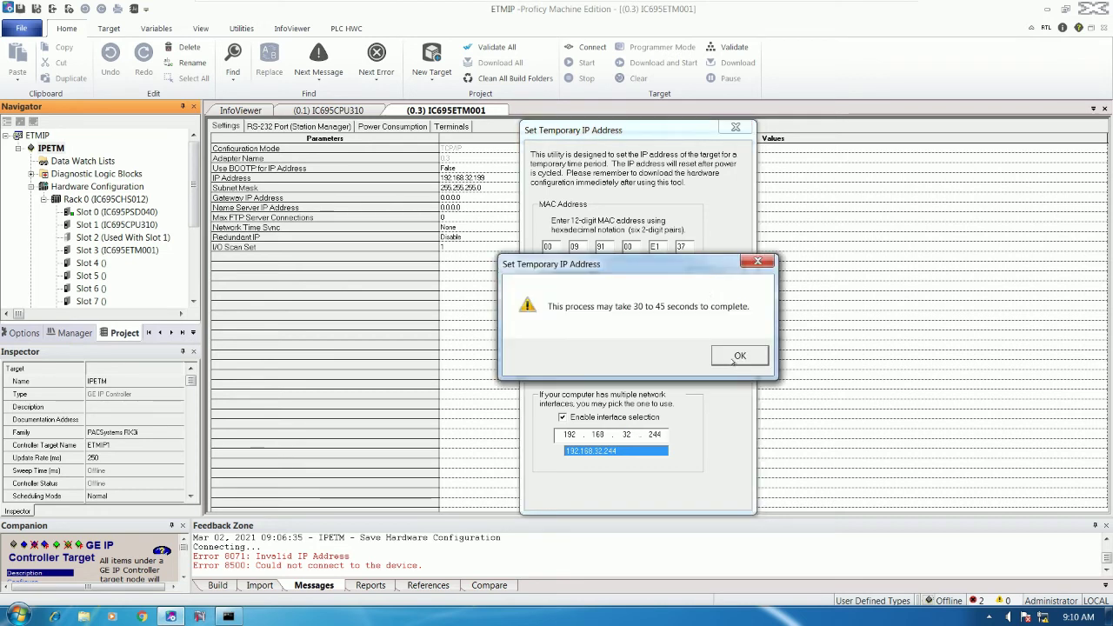
{"action": "left_click", "coordinate": [735, 356]}
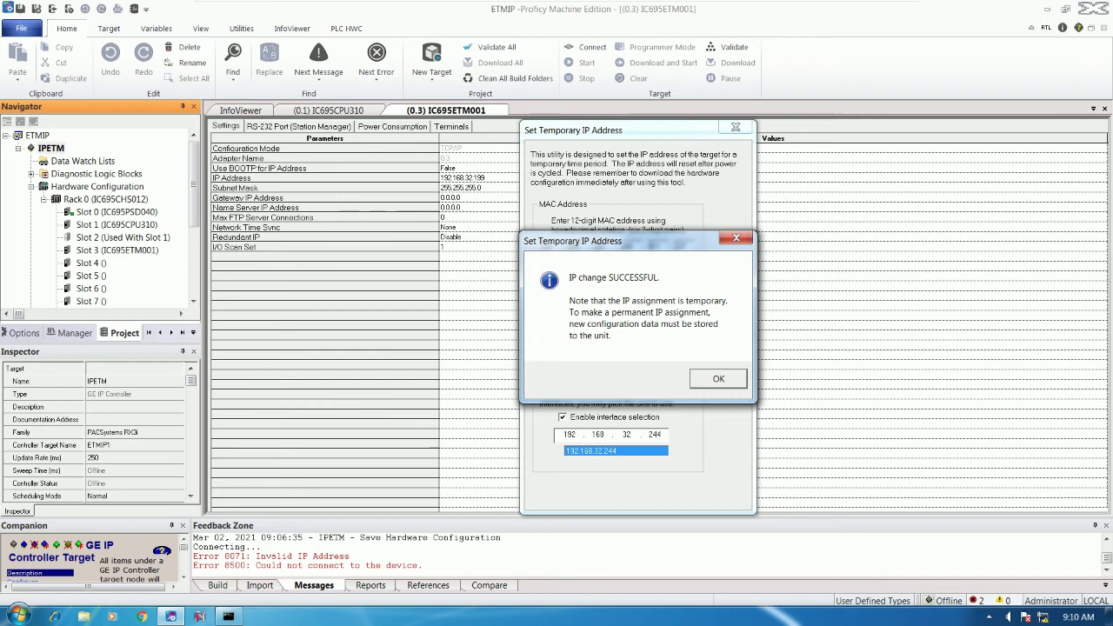
{"action": "left_click_drag", "start_coordinate": [680, 247], "coordinate": [912, 242]}
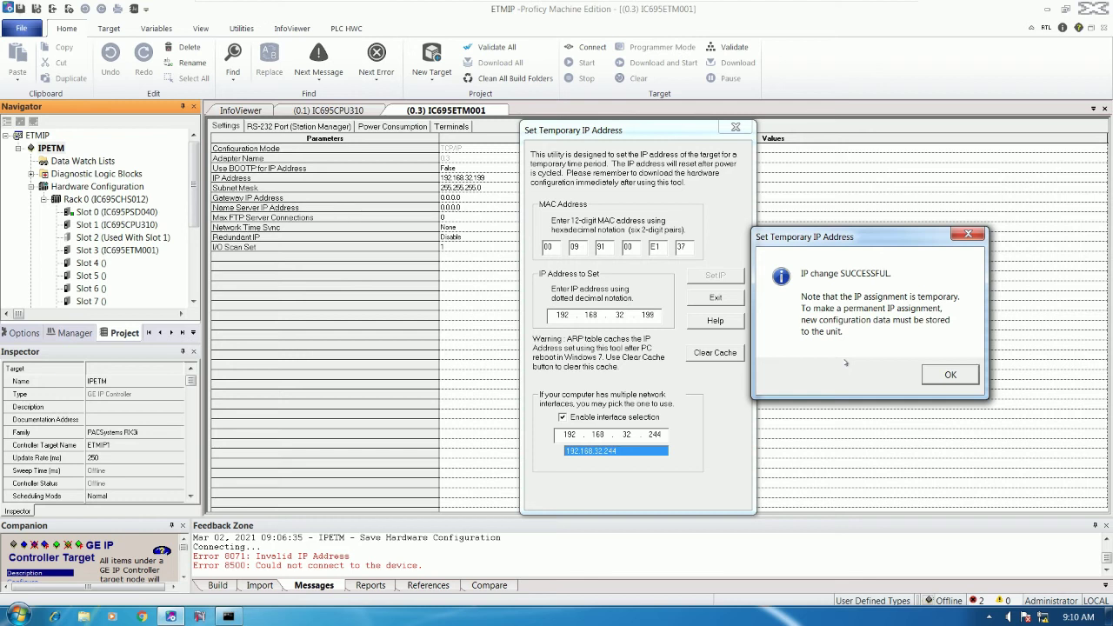
{"action": "left_click", "coordinate": [950, 375]}
- Ping 192.168.32.199 from a new Windows command prompt, check the replies, and close the prompt
{"action": "key", "text": "super+r"}
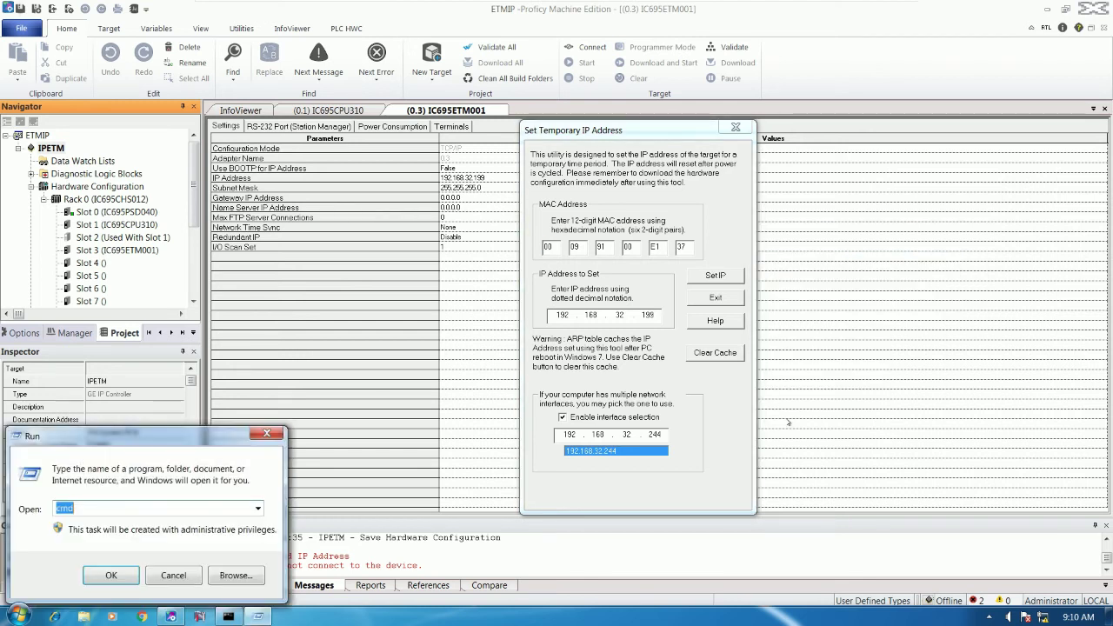
{"action": "type", "text": "p"}
{"action": "key", "text": "BackSpace"}
{"action": "type", "text": "cmd"}
{"action": "key", "text": "Return"}
{"action": "type", "text": "p"}
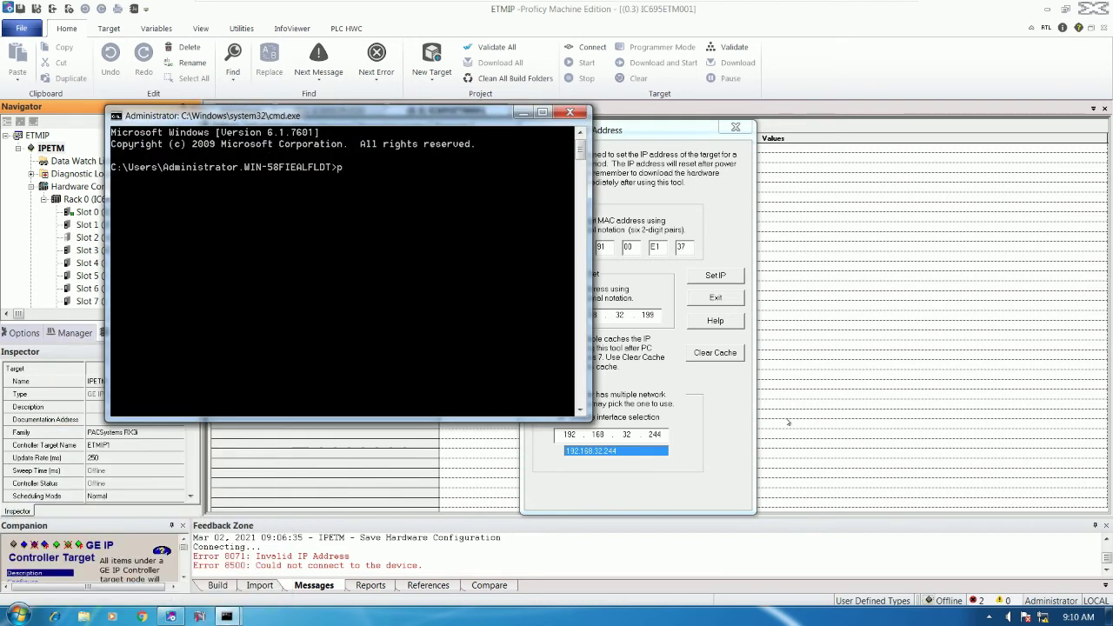
{"action": "type", "text": "ing 192.168.32.199"}
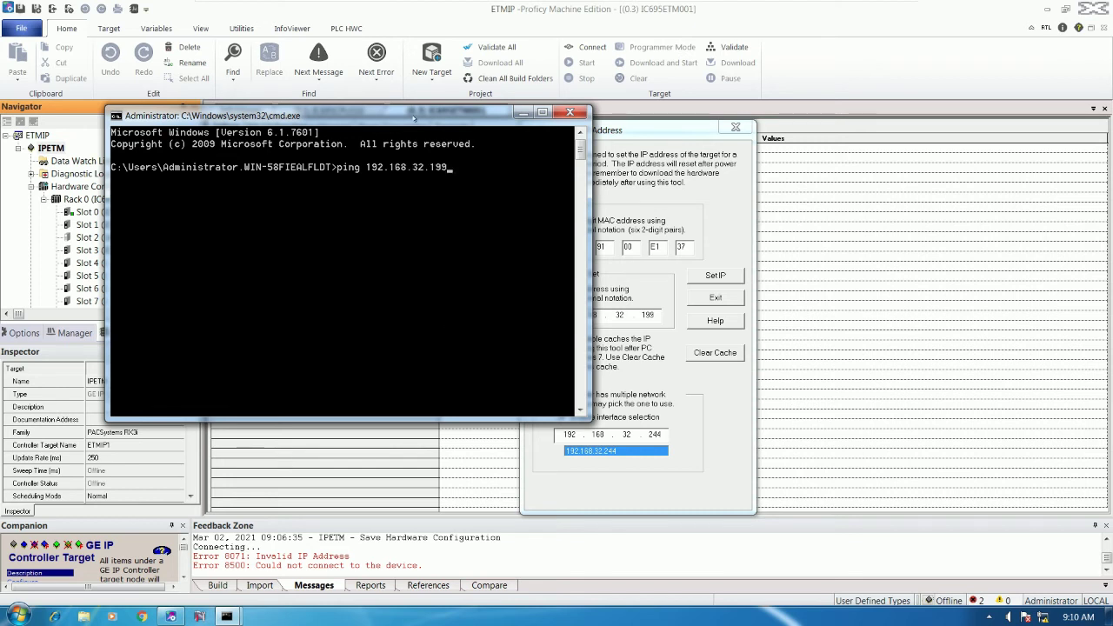
{"action": "left_click_drag", "start_coordinate": [466, 115], "coordinate": [423, 202]}
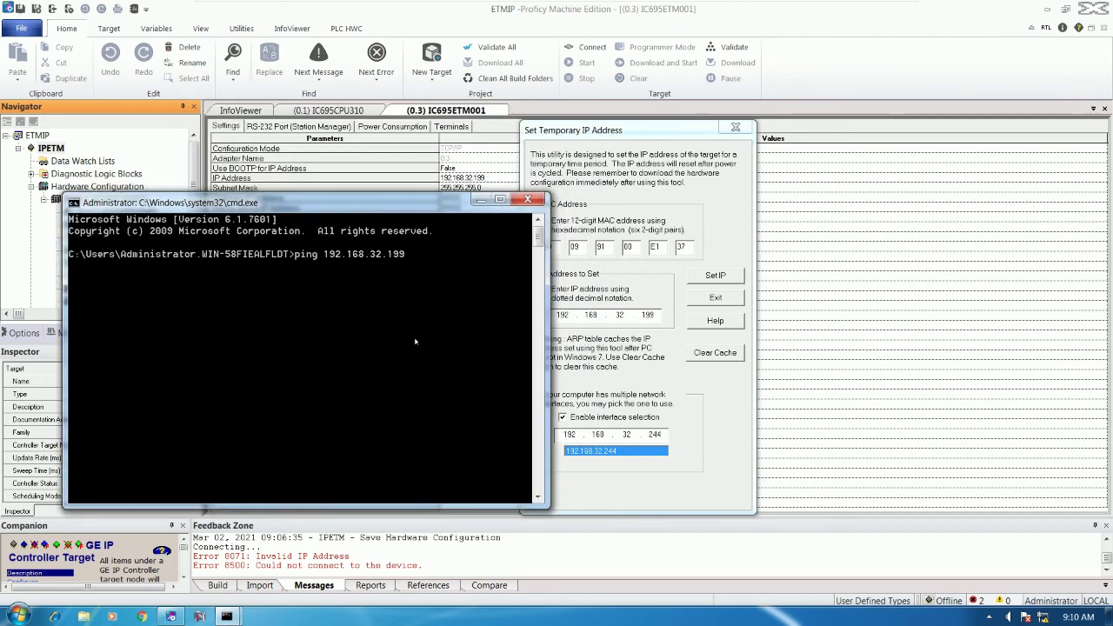
{"action": "key", "text": "Return"}
{"action": "left_click_drag", "start_coordinate": [419, 208], "coordinate": [381, 220]}
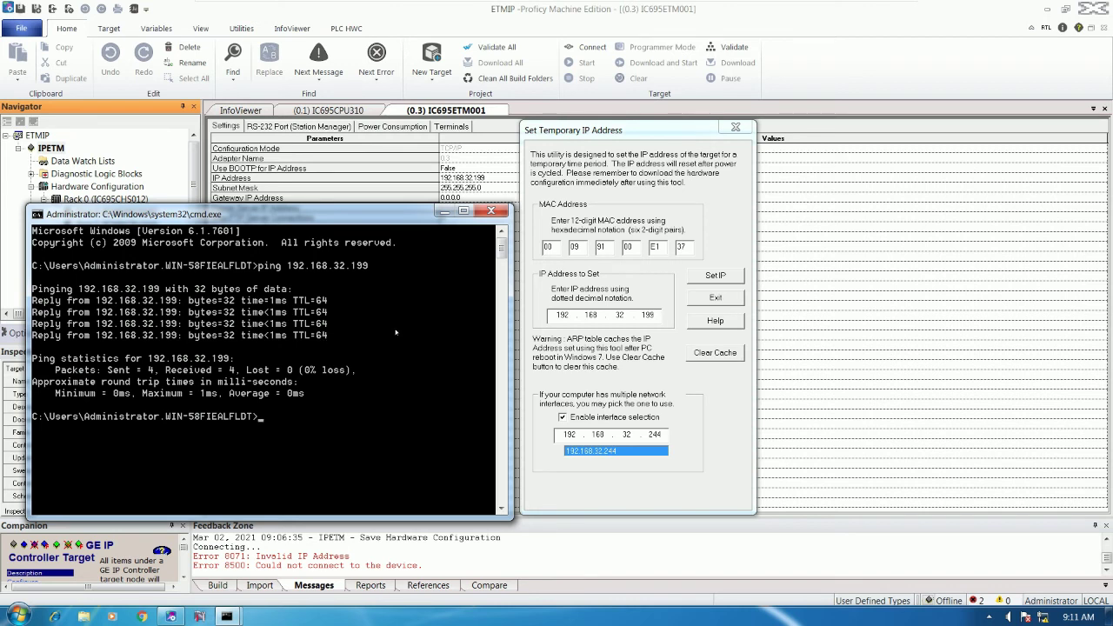
{"action": "left_click", "coordinate": [491, 210]}
- Close the temporary IP utility and connect to the IPETM target controller
{"action": "left_click", "coordinate": [735, 127]}
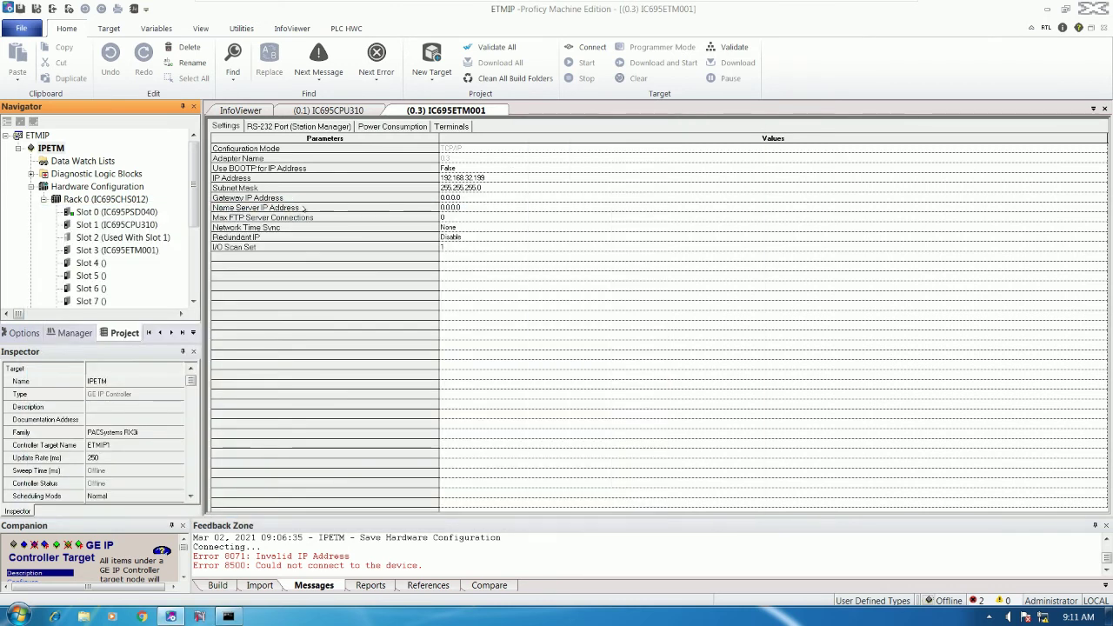
{"action": "left_click", "coordinate": [588, 47]}
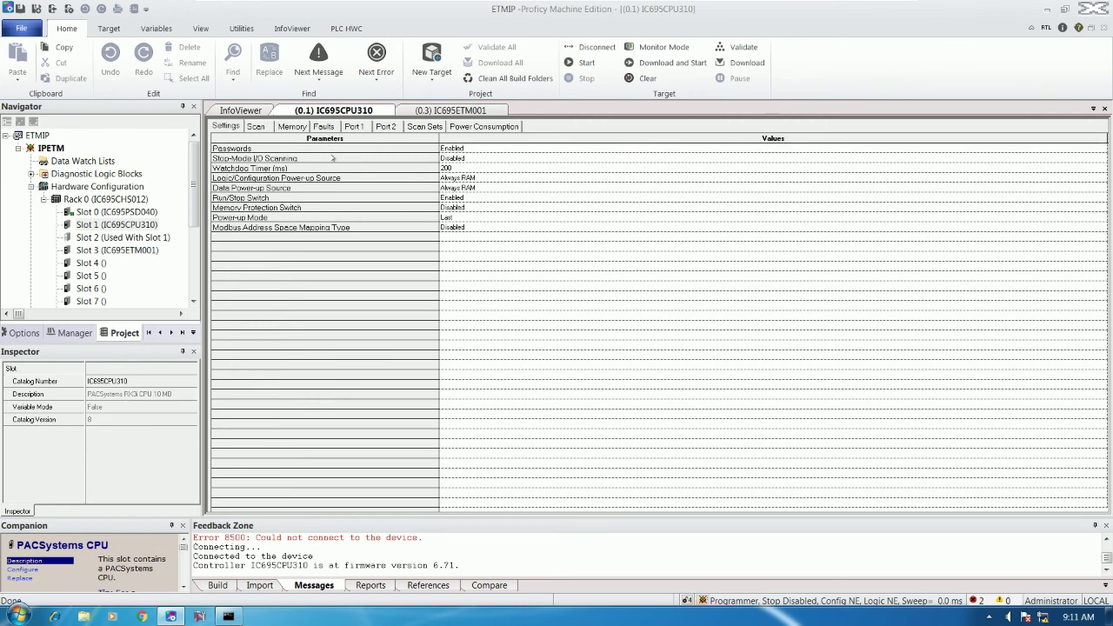
- Set the %W Bulk Memory to 2048 in the IC695CPU310 memory parameters
{"action": "left_click", "coordinate": [256, 126]}
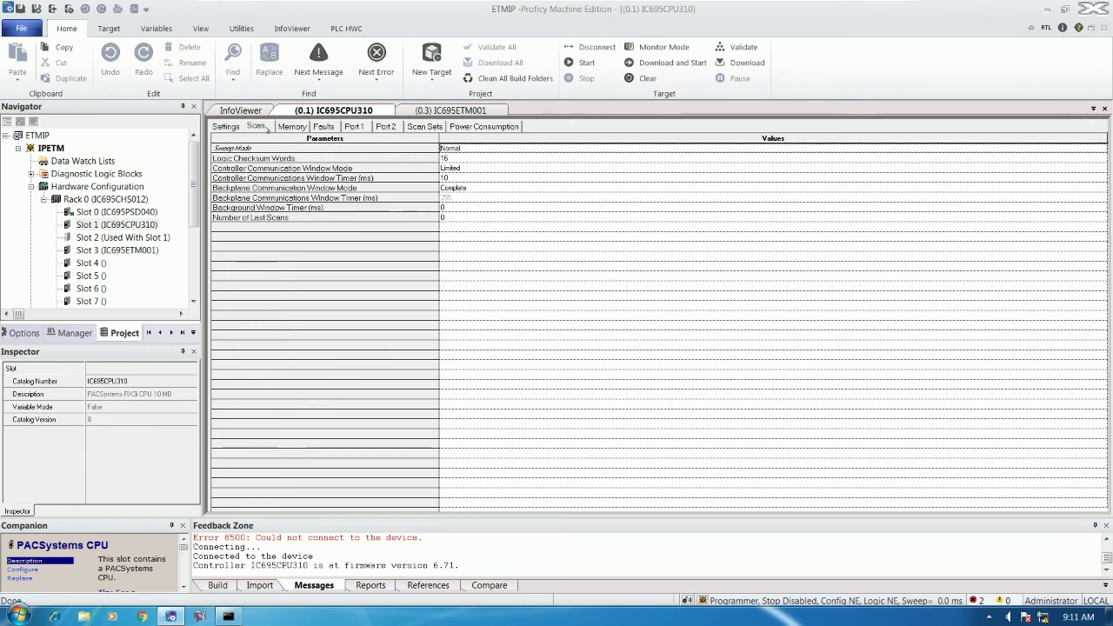
{"action": "left_click", "coordinate": [293, 126]}
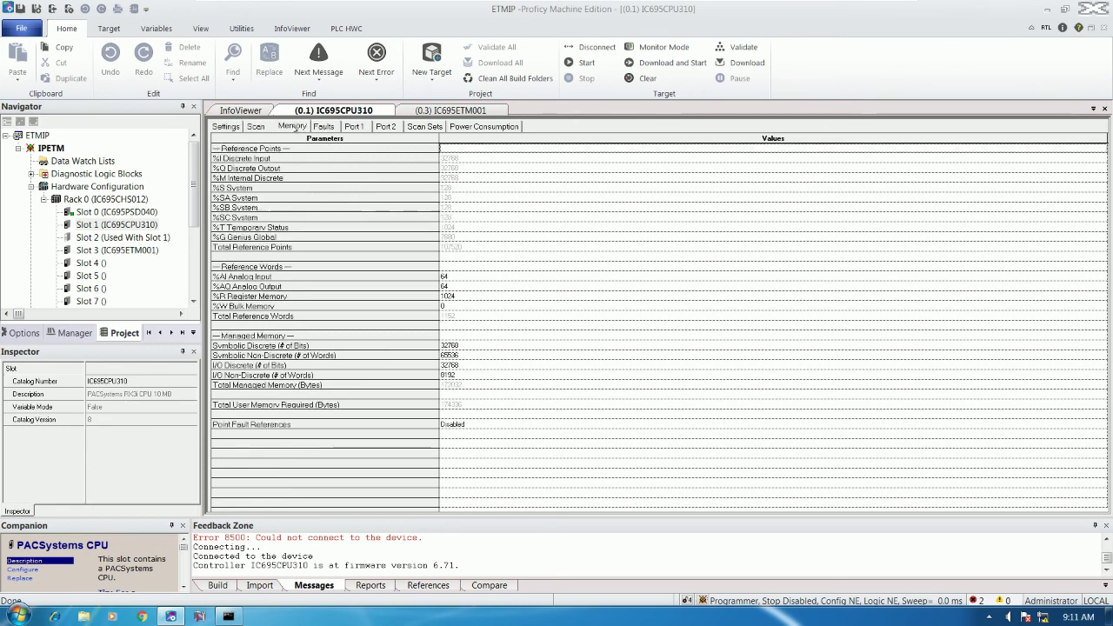
{"action": "left_click", "coordinate": [471, 304]}
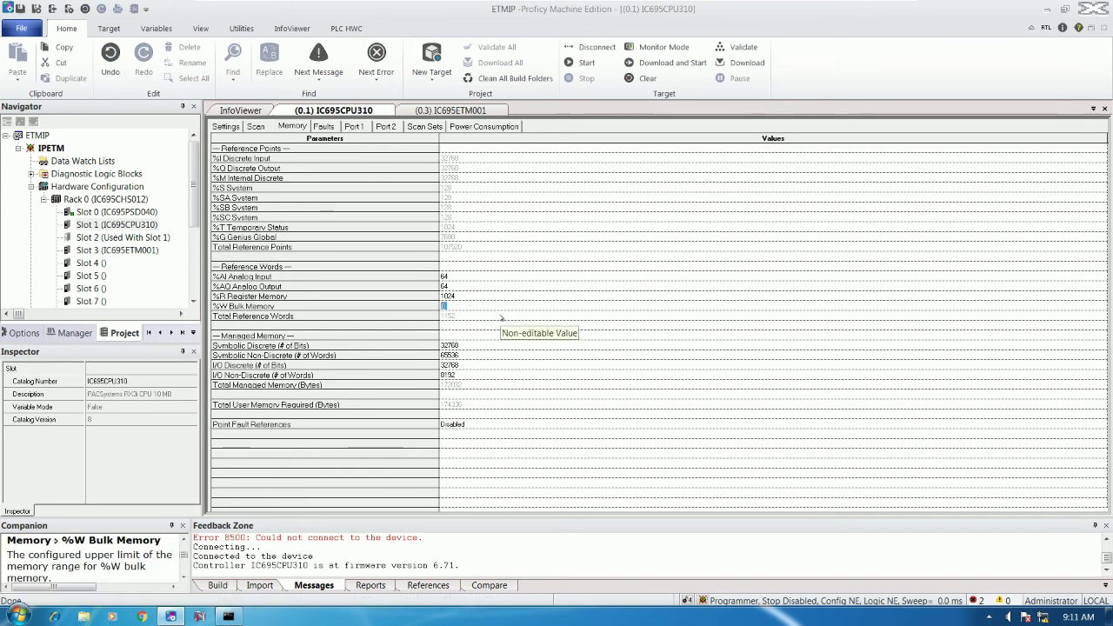
{"action": "type", "text": "2048"}
{"action": "key", "text": "Return"}
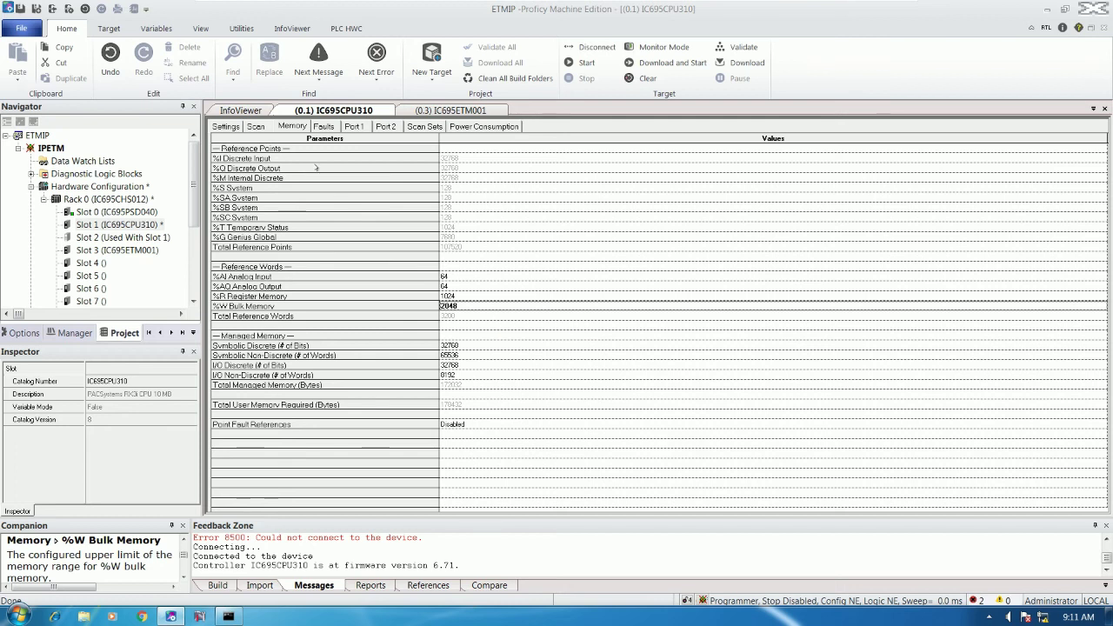
- Set the CPU's Sweep Mode to Constant Window in its scan parameters
{"action": "left_click", "coordinate": [256, 127]}
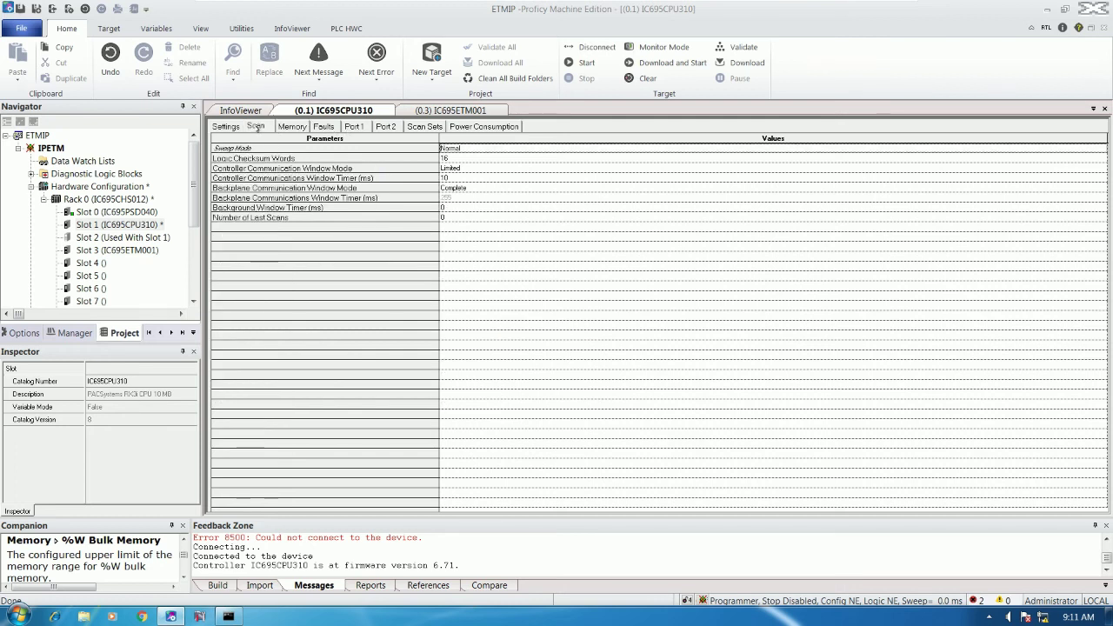
{"action": "left_click", "coordinate": [470, 151]}
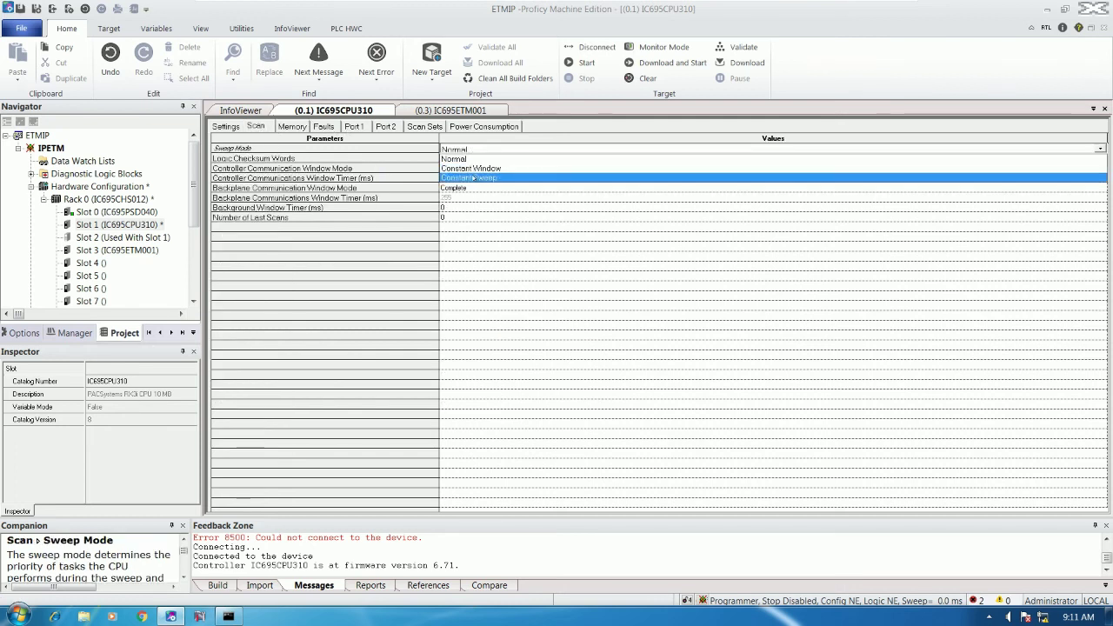
{"action": "left_click", "coordinate": [471, 168]}
- Set the CPU's logic/configuration and data power-up sources to Always Flash, and the Power-up Mode to Run
{"action": "left_click", "coordinate": [226, 127]}
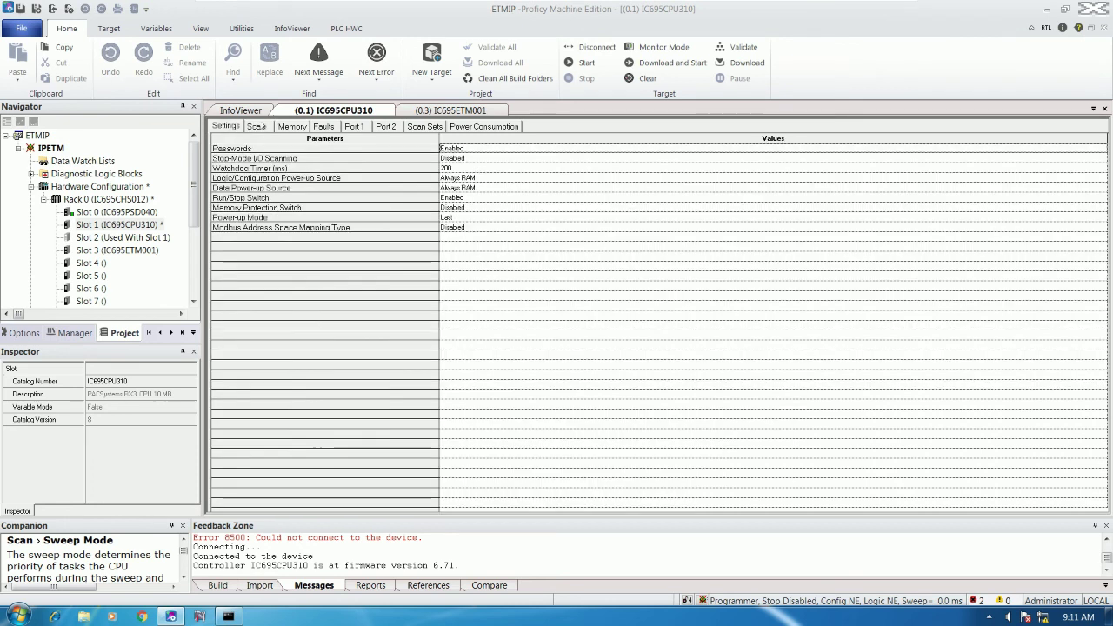
{"action": "left_click", "coordinate": [461, 178]}
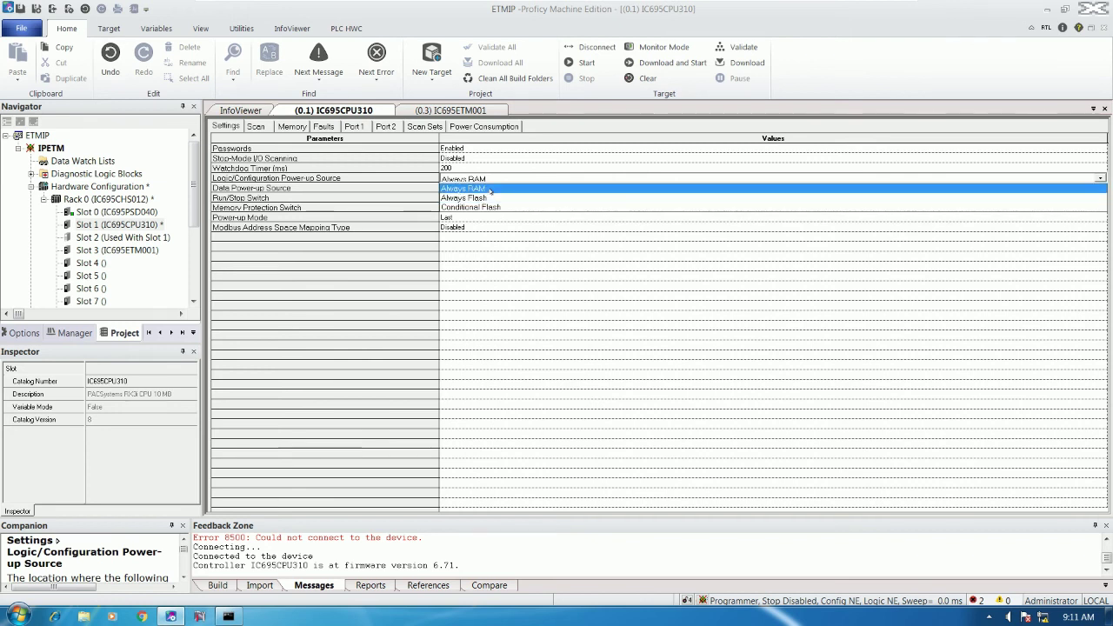
{"action": "left_click", "coordinate": [490, 197]}
{"action": "left_click", "coordinate": [491, 188]}
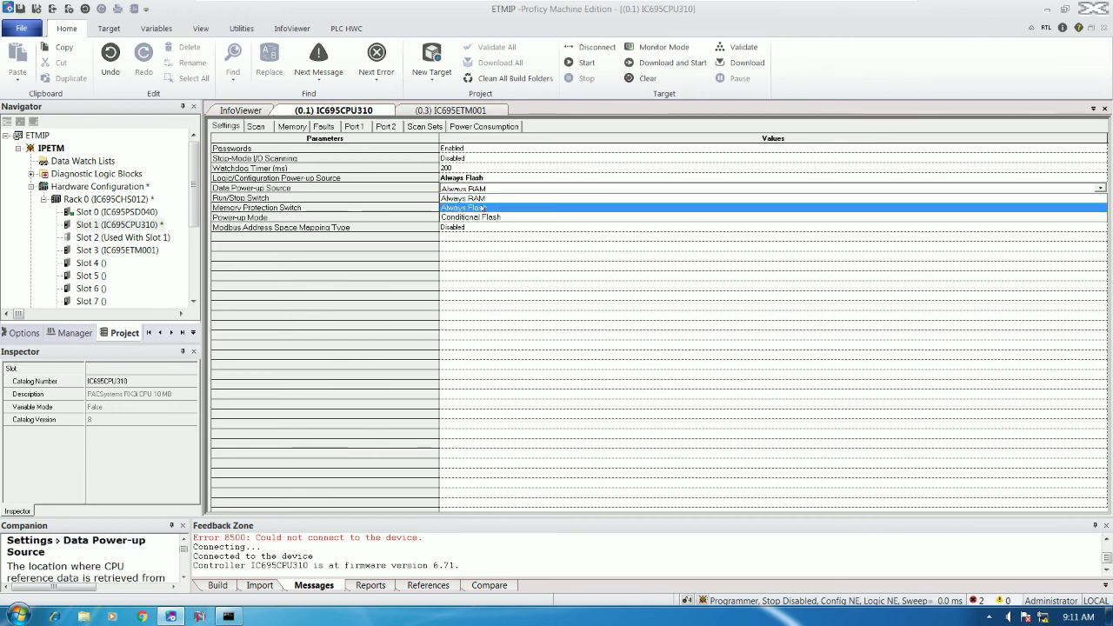
{"action": "left_click", "coordinate": [474, 208]}
{"action": "left_click", "coordinate": [476, 218]}
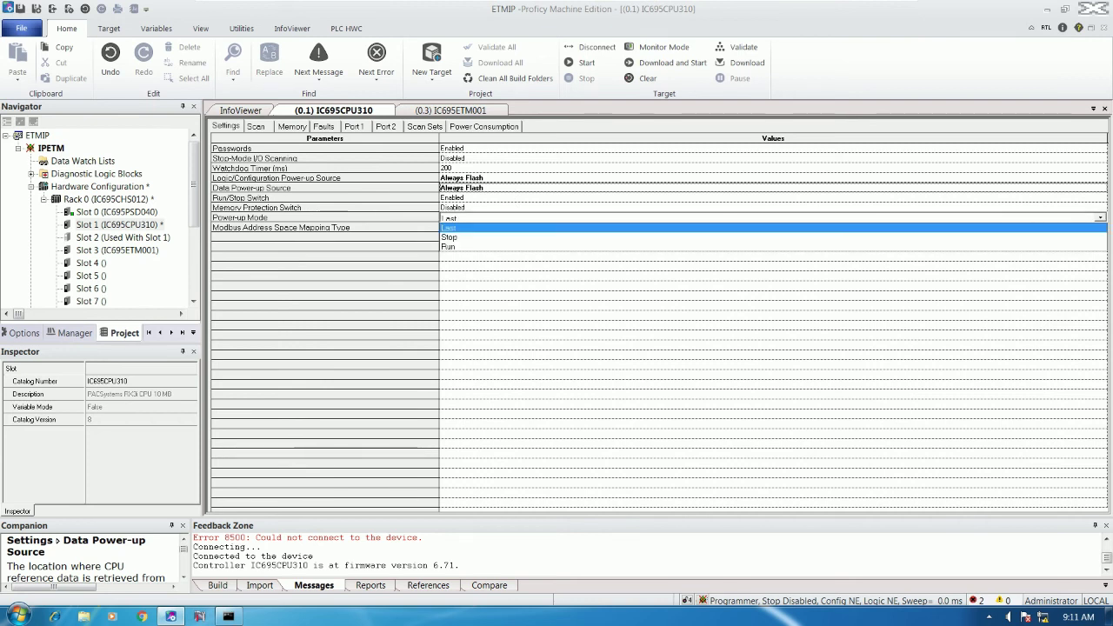
{"action": "left_click", "coordinate": [453, 248]}
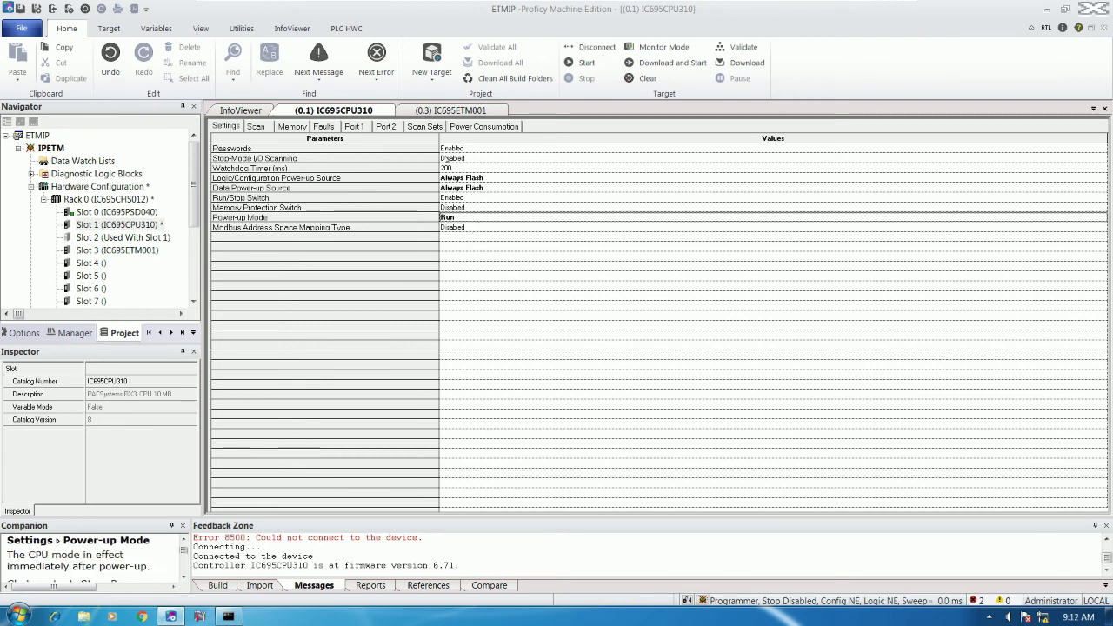
- Save the project and download it to the controller with all items written to flash, overwriting the controller's logic and target name
{"action": "key", "text": "ctrl+s"}
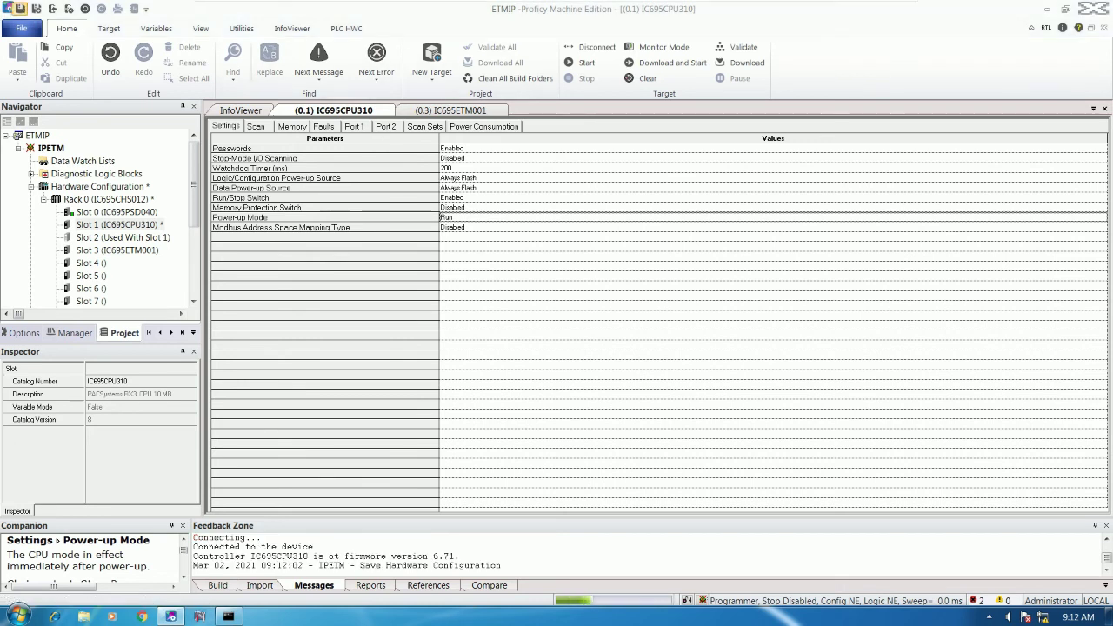
{"action": "left_click", "coordinate": [744, 62]}
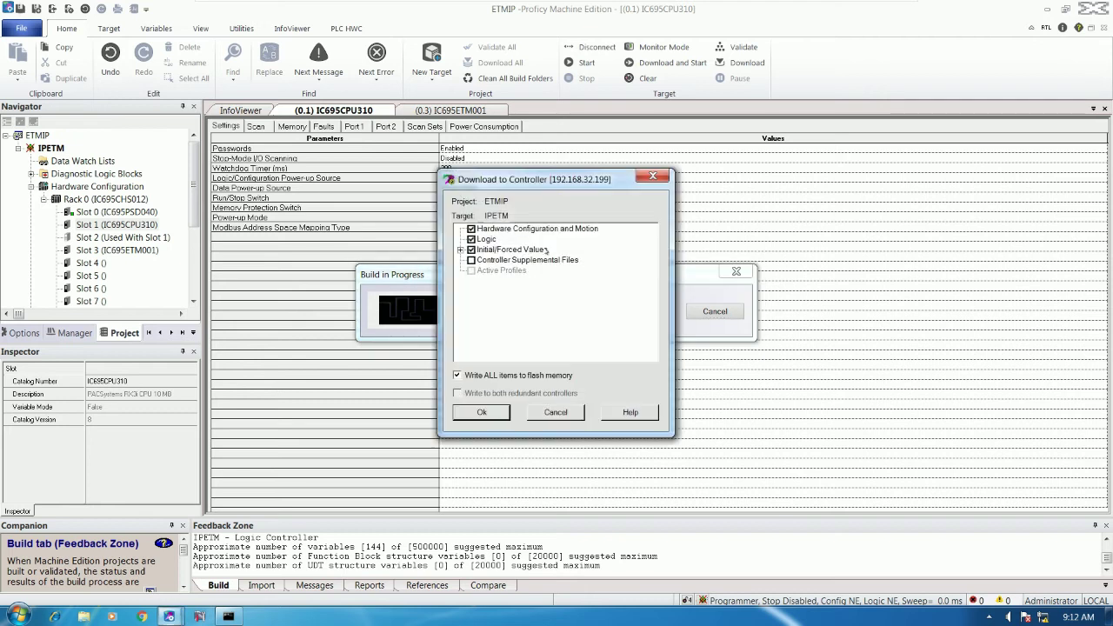
{"action": "left_click", "coordinate": [482, 412]}
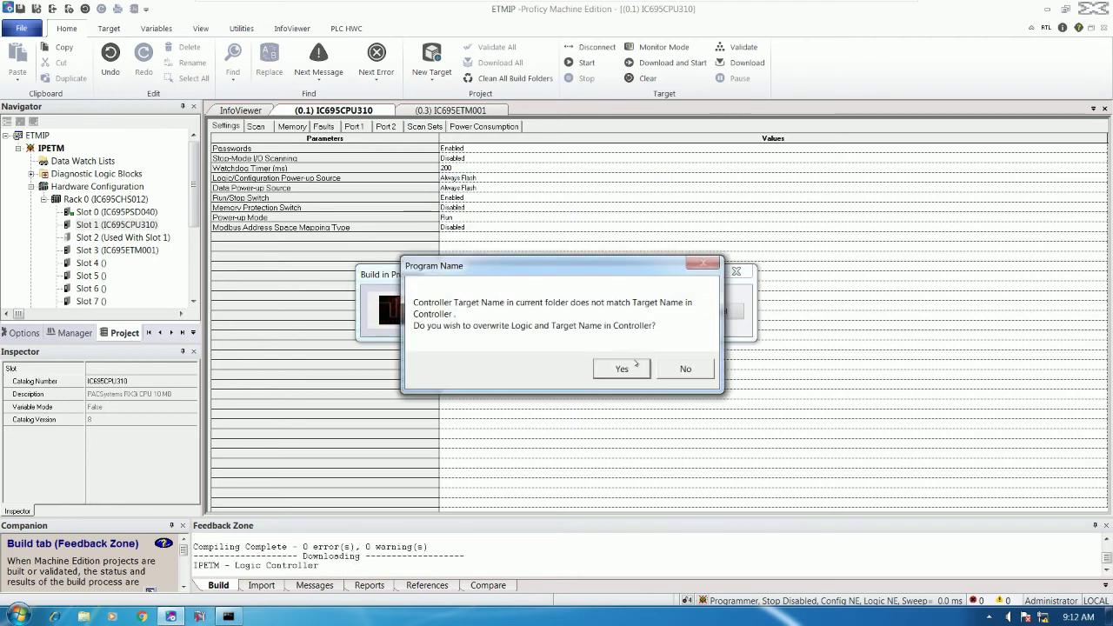
{"action": "left_click", "coordinate": [621, 368]}
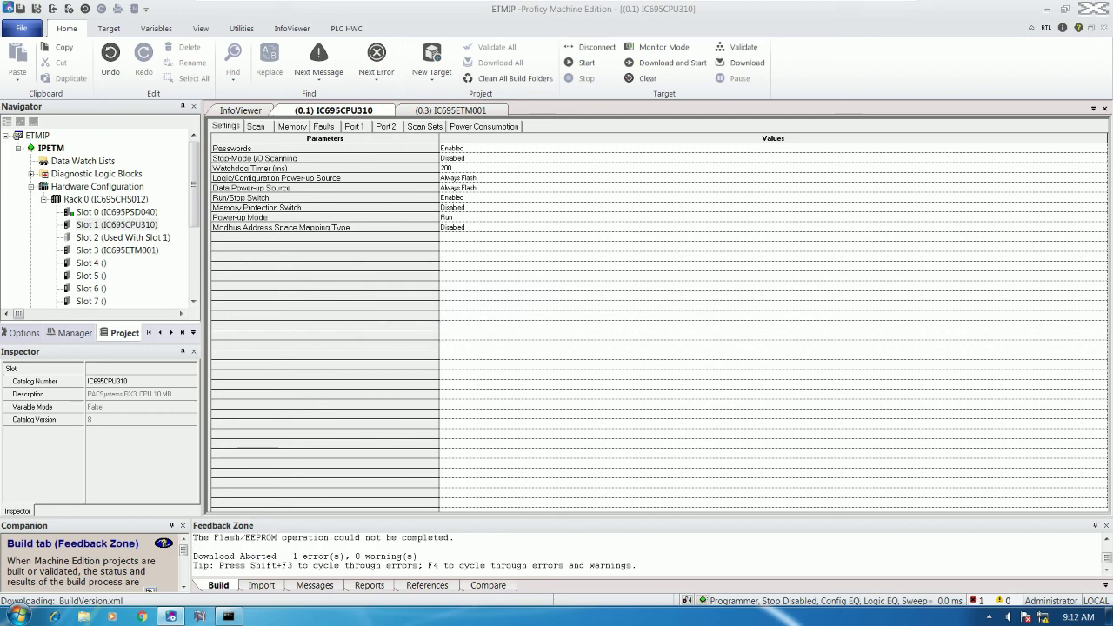
- Examine the flash operation error in the build feedback of the download
{"action": "left_click", "coordinate": [412, 557]}
{"action": "scroll", "coordinate": [447, 556], "scroll_direction": "up", "scroll_amount": 1}
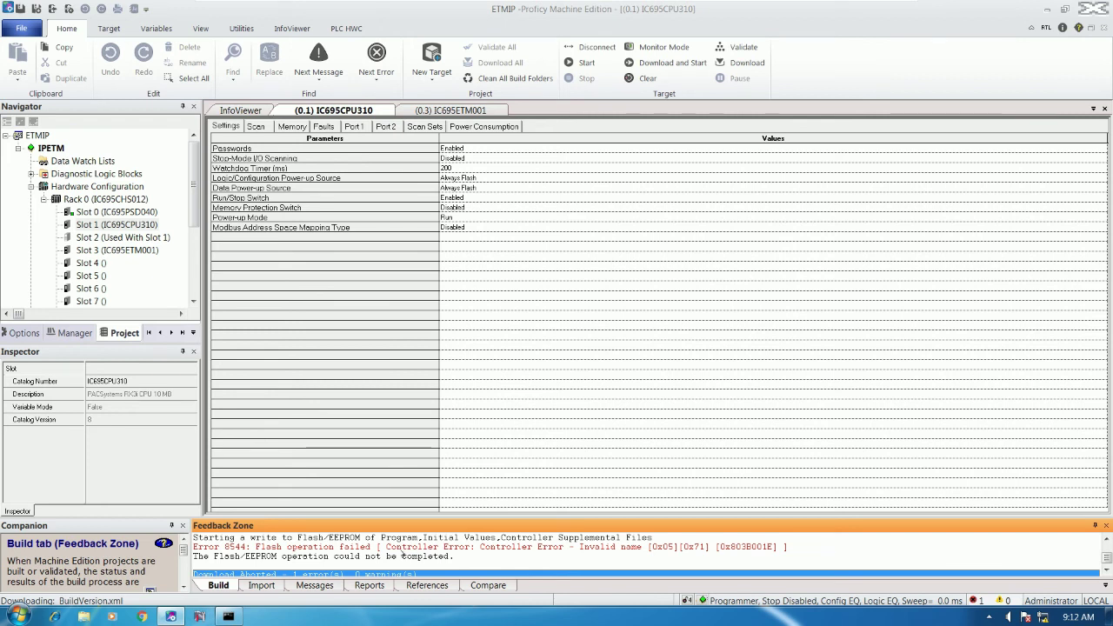
{"action": "left_click", "coordinate": [407, 559]}
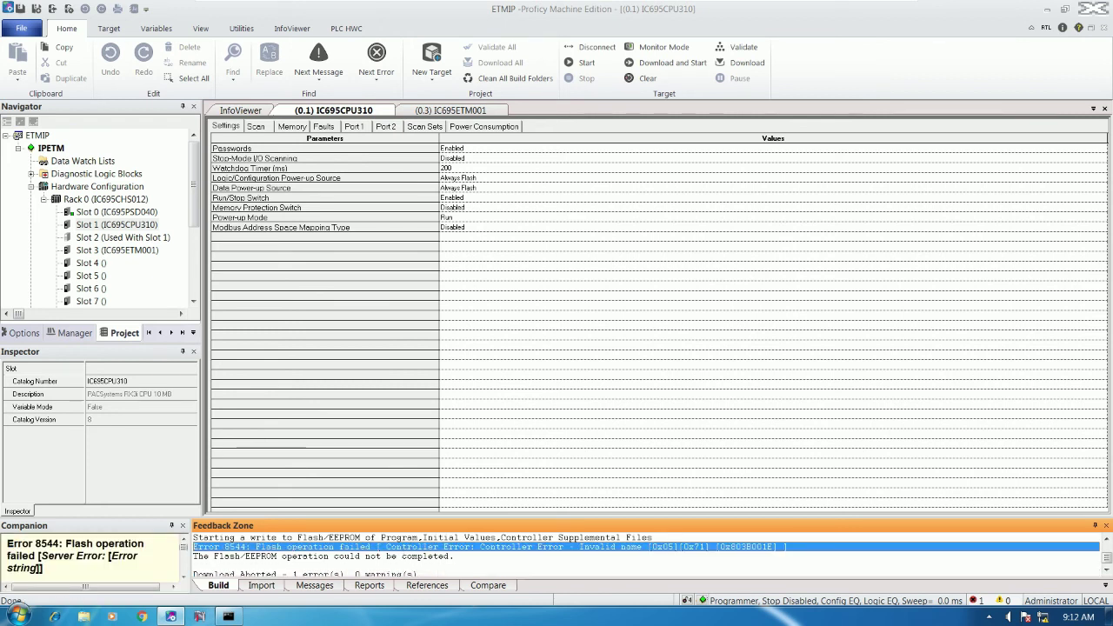
- Validate the target and download hardware configuration, logic and initial values to the controller again, writing all items to flash memory
{"action": "left_click", "coordinate": [740, 47]}
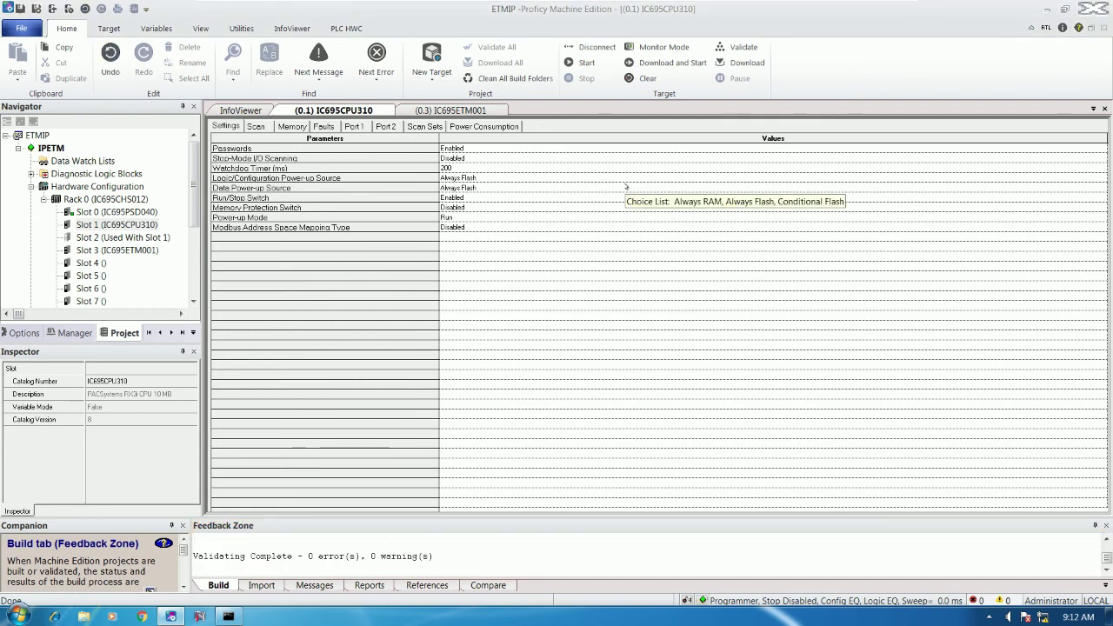
{"action": "left_click", "coordinate": [743, 63]}
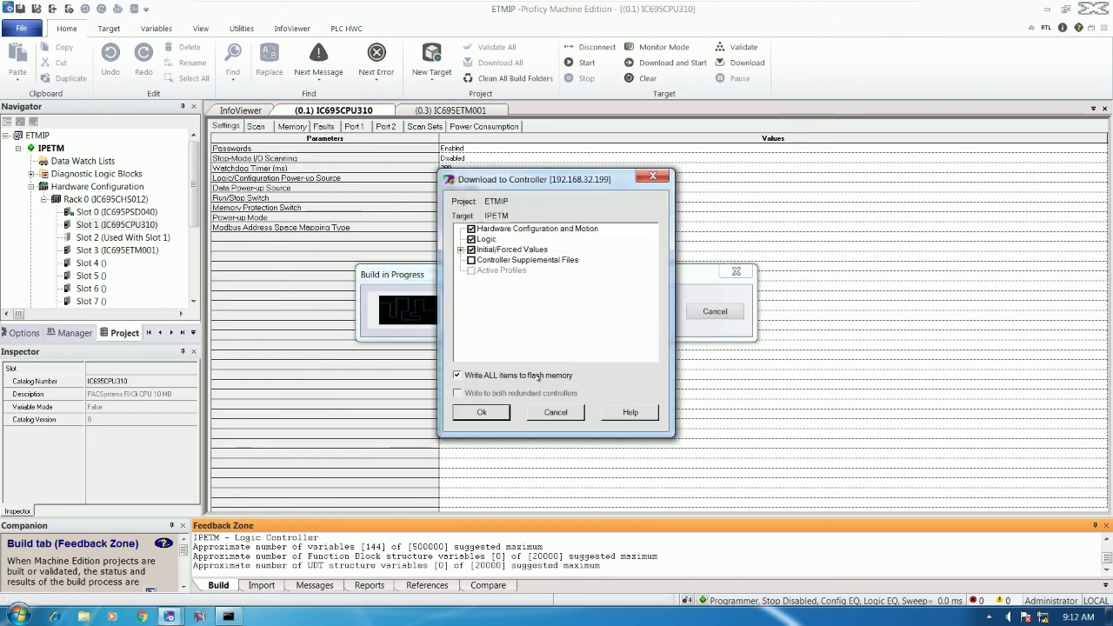
{"action": "left_click", "coordinate": [481, 412]}
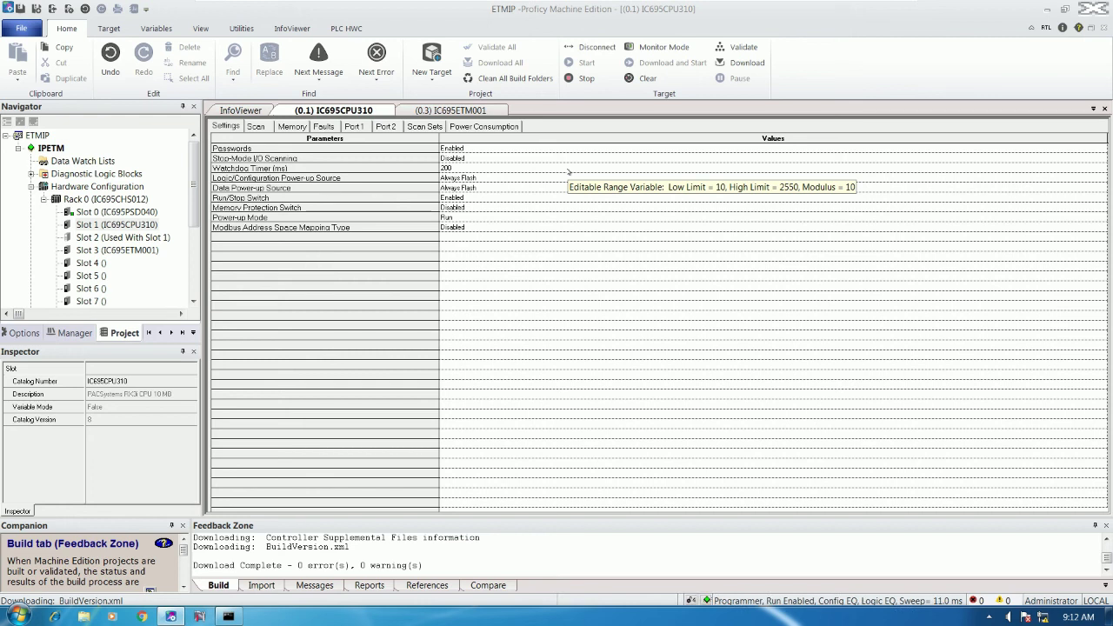
{"action": "scroll", "coordinate": [187, 193], "scroll_direction": "down", "scroll_amount": 2}
{"action": "scroll", "coordinate": [187, 193], "scroll_direction": "up", "scroll_amount": 3}
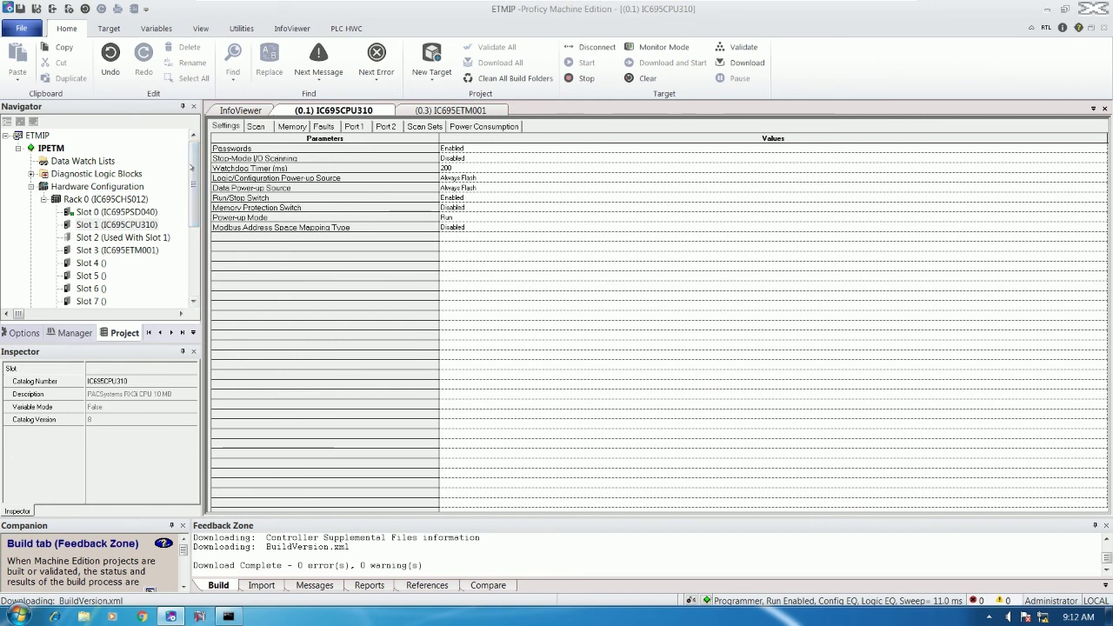
- Switch to the open command prompt and repeat the ping to 192.168.32.199
{"action": "left_click", "coordinate": [228, 615]}
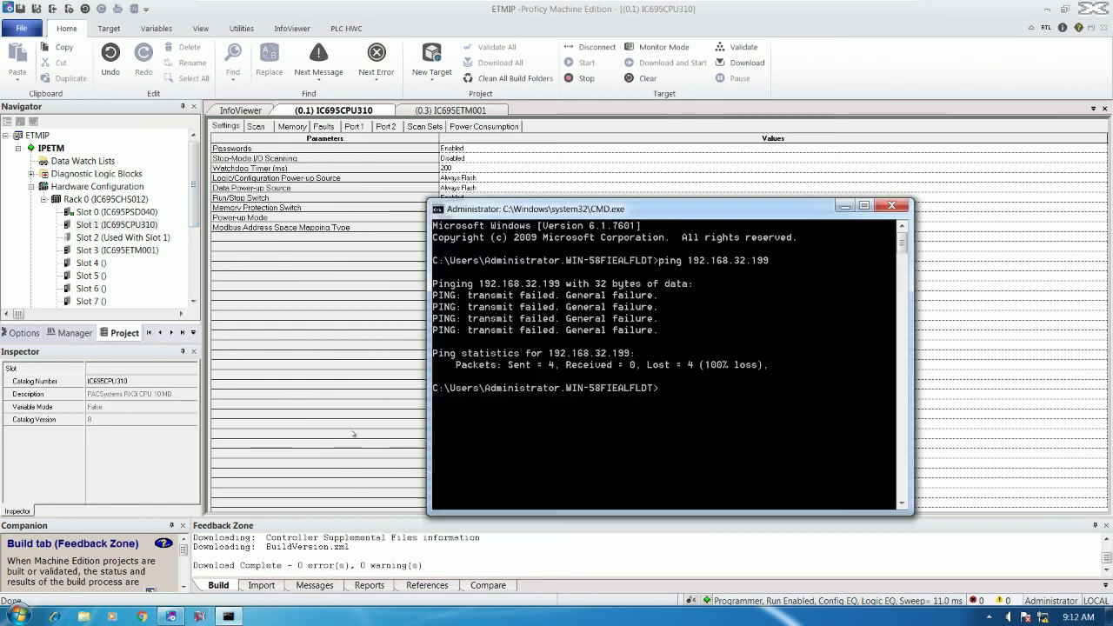
{"action": "key", "text": "Up"}
{"action": "key", "text": "Return"}
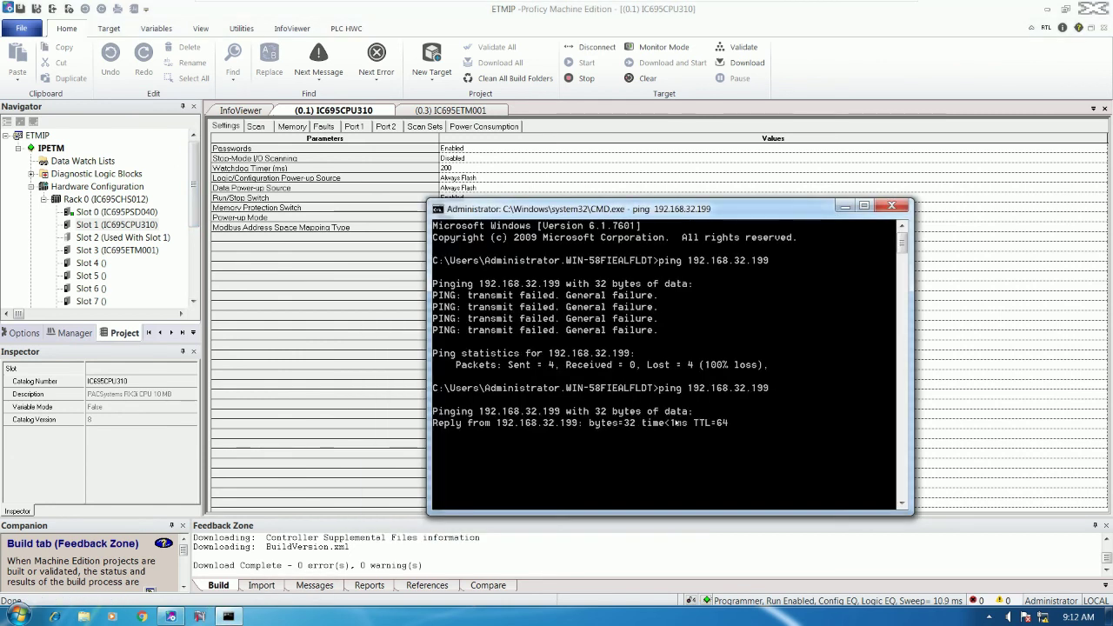
{"action": "left_click_drag", "start_coordinate": [704, 213], "coordinate": [785, 158]}
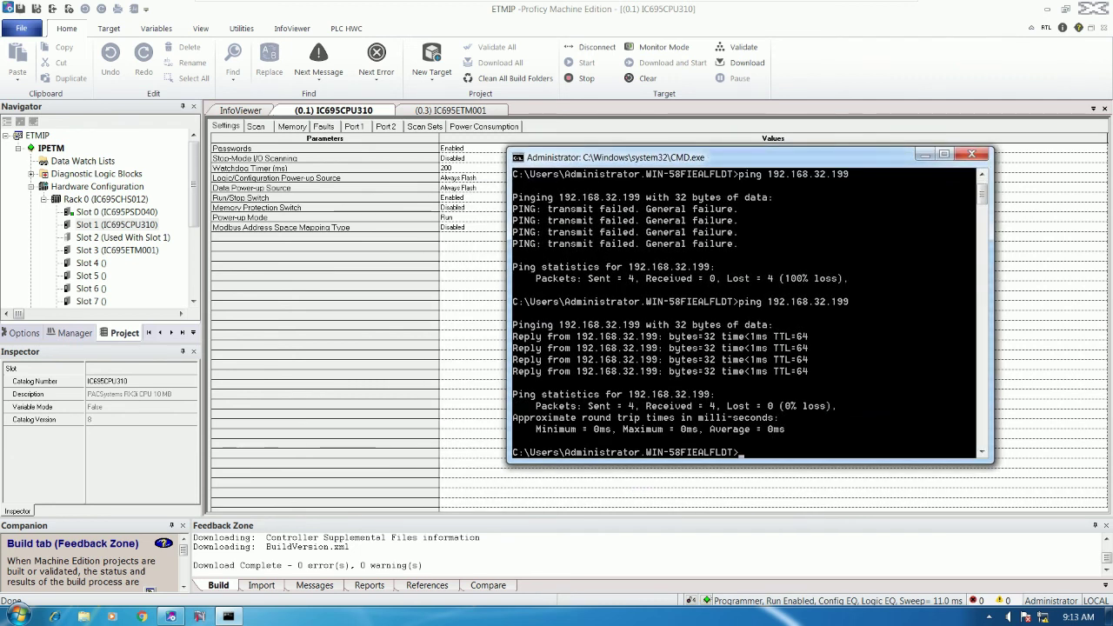
- Run a continuous ping to 192.168.32.199 with the -t option and watch the replies
{"action": "key", "text": "Up"}
{"action": "type", "text": "-t"}
{"action": "key", "text": "Return"}
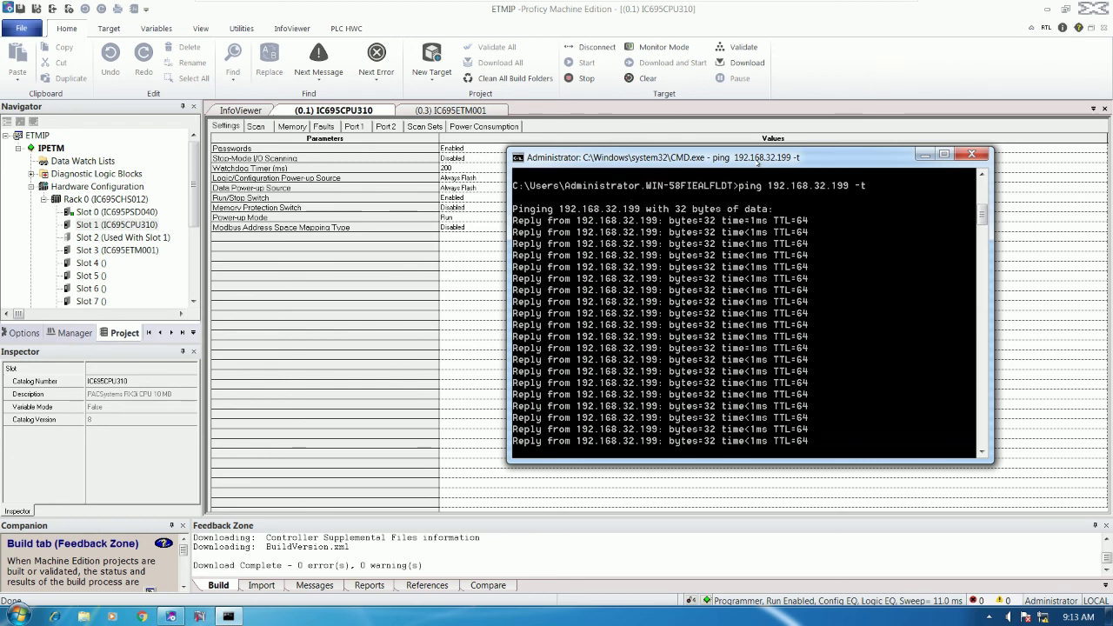
{"action": "left_click_drag", "start_coordinate": [727, 160], "coordinate": [706, 155]}
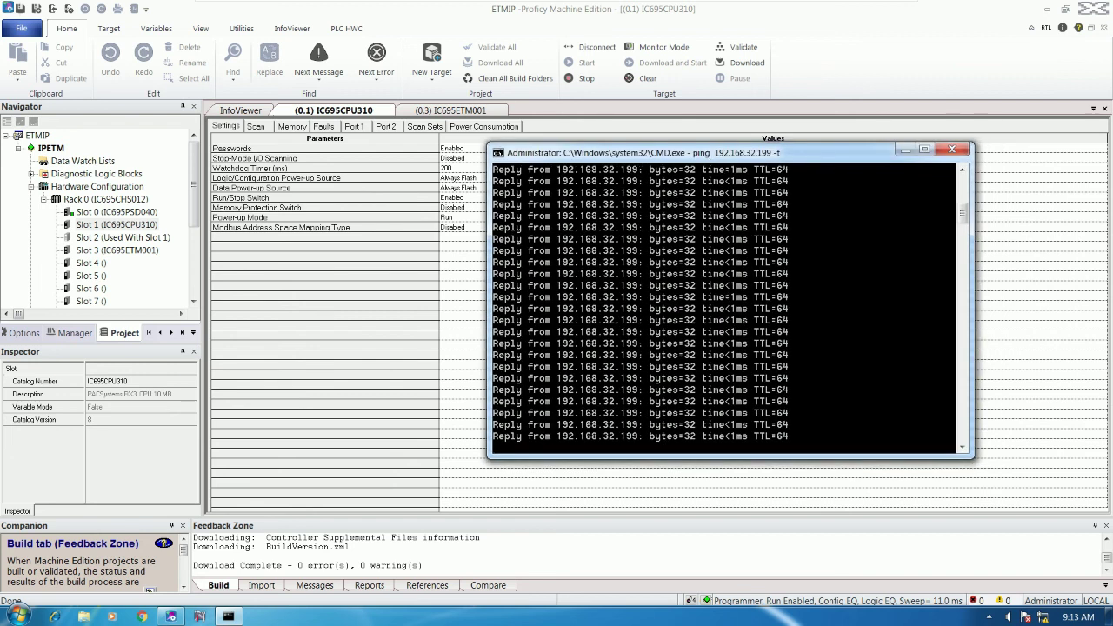